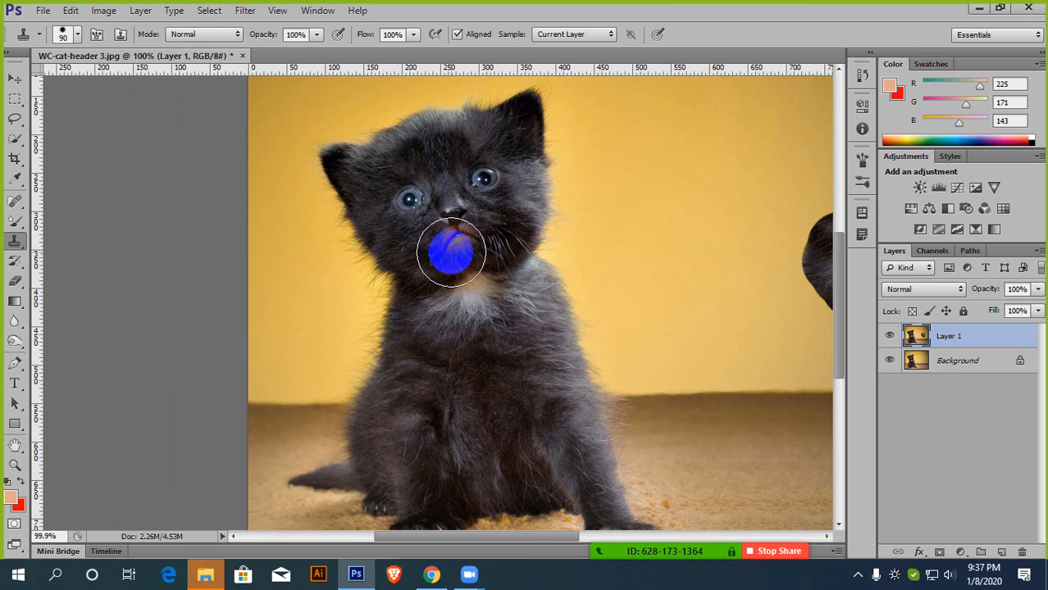
Step: Clone the kitten's chest, belly and part of its face onto the yellow wall with the Clone Stamp at brush size 90
{"action": "scroll", "coordinate": [450, 253], "scroll_direction": "down", "scroll_amount": 1}
{"action": "left_click_drag", "start_coordinate": [459, 250], "coordinate": [411, 250]}
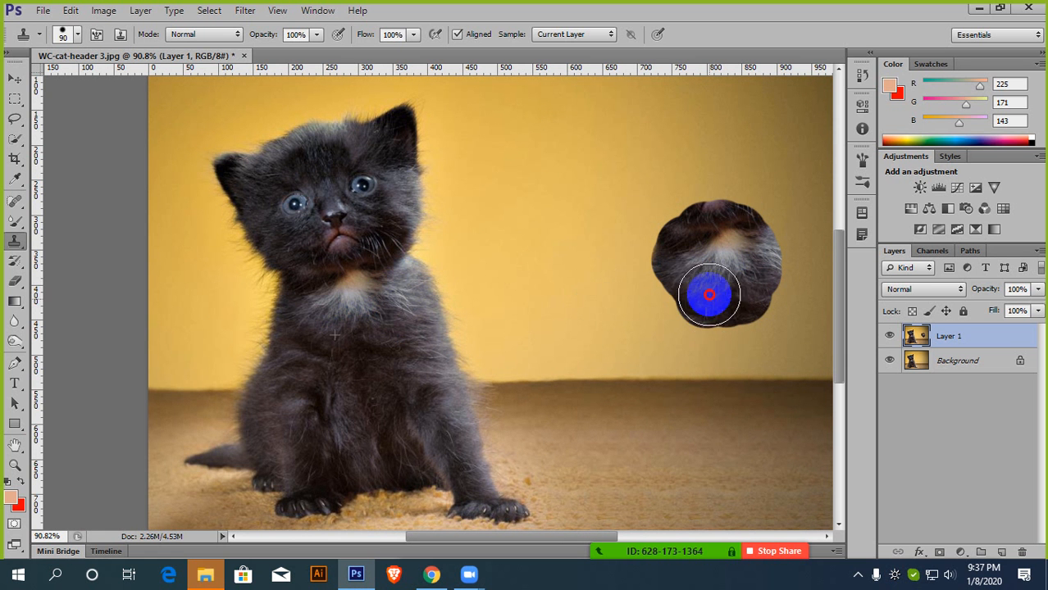
{"action": "mouse_move", "coordinate": [709, 292]}
{"action": "left_mouse_down"}
{"action": "mouse_move", "coordinate": [708, 308]}
{"action": "mouse_move", "coordinate": [709, 281]}
{"action": "mouse_move", "coordinate": [710, 371]}
{"action": "mouse_move", "coordinate": [707, 337]}
{"action": "mouse_move", "coordinate": [703, 364]}
{"action": "mouse_move", "coordinate": [694, 339]}
{"action": "mouse_move", "coordinate": [715, 248]}
{"action": "mouse_move", "coordinate": [711, 183]}
{"action": "mouse_move", "coordinate": [652, 154]}
{"action": "mouse_move", "coordinate": [664, 150]}
{"action": "mouse_move", "coordinate": [675, 169]}
{"action": "mouse_move", "coordinate": [664, 152]}
{"action": "mouse_move", "coordinate": [682, 156]}
{"action": "mouse_move", "coordinate": [660, 170]}
{"action": "mouse_move", "coordinate": [650, 156]}
{"action": "mouse_move", "coordinate": [675, 160]}
{"action": "mouse_move", "coordinate": [664, 170]}
{"action": "mouse_move", "coordinate": [671, 159]}
{"action": "mouse_move", "coordinate": [664, 168]}
{"action": "mouse_move", "coordinate": [659, 154]}
{"action": "mouse_move", "coordinate": [676, 156]}
{"action": "mouse_move", "coordinate": [675, 169]}
{"action": "mouse_move", "coordinate": [657, 167]}
{"action": "mouse_move", "coordinate": [678, 152]}
{"action": "mouse_move", "coordinate": [695, 173]}
{"action": "mouse_move", "coordinate": [672, 168]}
{"action": "mouse_move", "coordinate": [693, 143]}
{"action": "mouse_move", "coordinate": [706, 155]}
{"action": "left_mouse_up"}
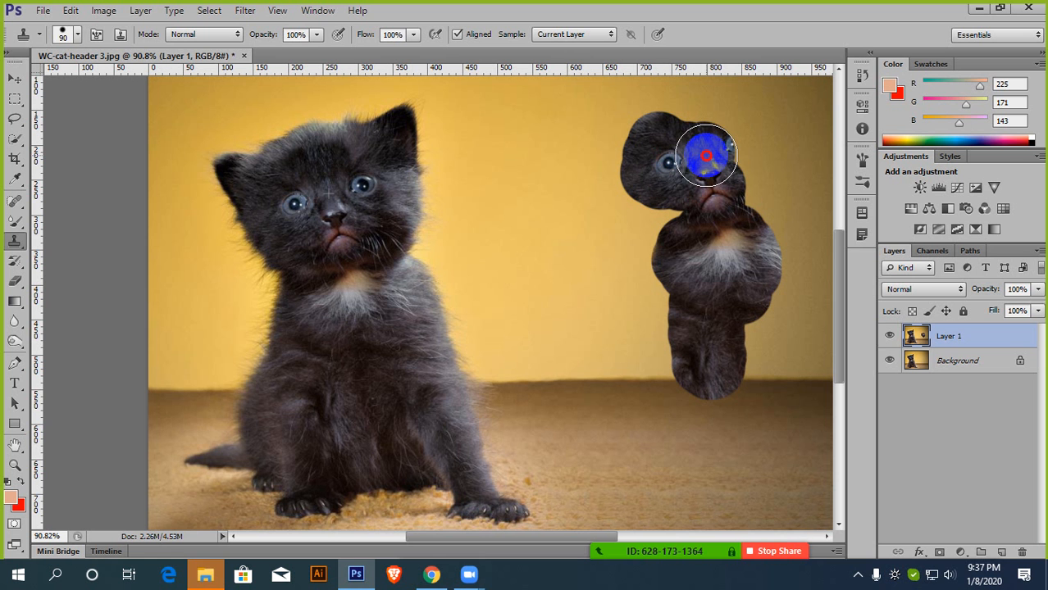
{"action": "mouse_move", "coordinate": [706, 156]}
{"action": "left_mouse_down"}
{"action": "mouse_move", "coordinate": [689, 156]}
{"action": "mouse_move", "coordinate": [738, 164]}
{"action": "mouse_move", "coordinate": [734, 172]}
{"action": "left_mouse_up"}
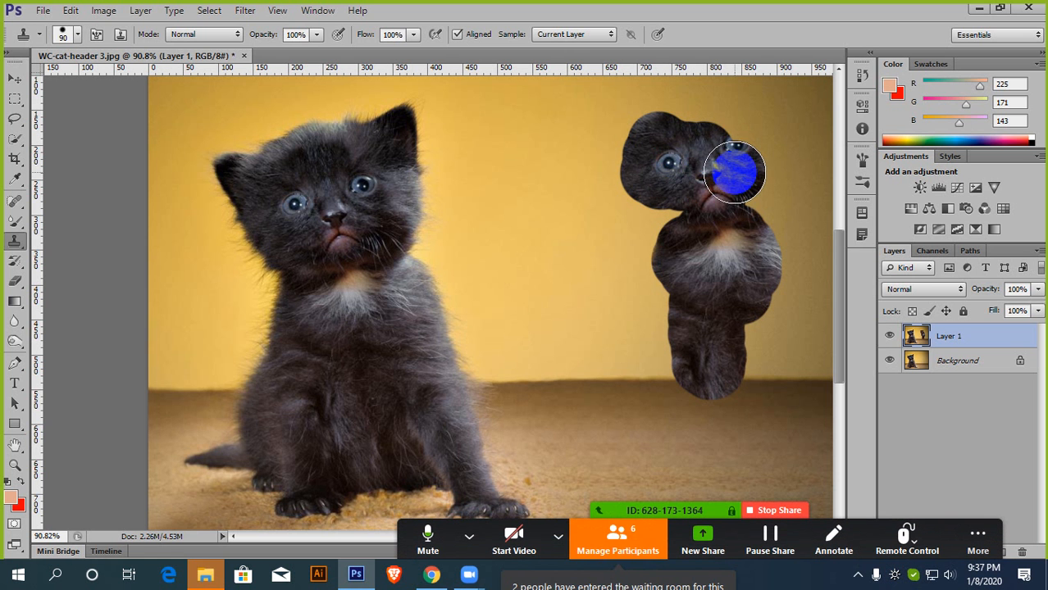
Step: Switch to the Zoom participants list, admit the waiting guests to the meeting and minimize the list
{"action": "left_click", "coordinate": [617, 541]}
{"action": "left_click", "coordinate": [840, 195]}
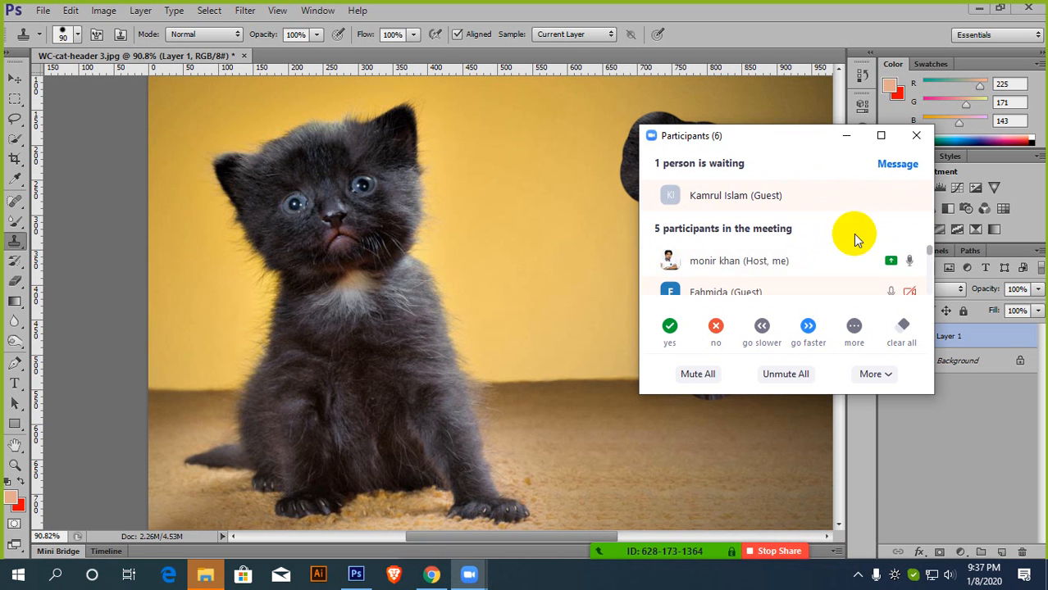
{"action": "left_click", "coordinate": [843, 196]}
{"action": "left_click", "coordinate": [846, 135]}
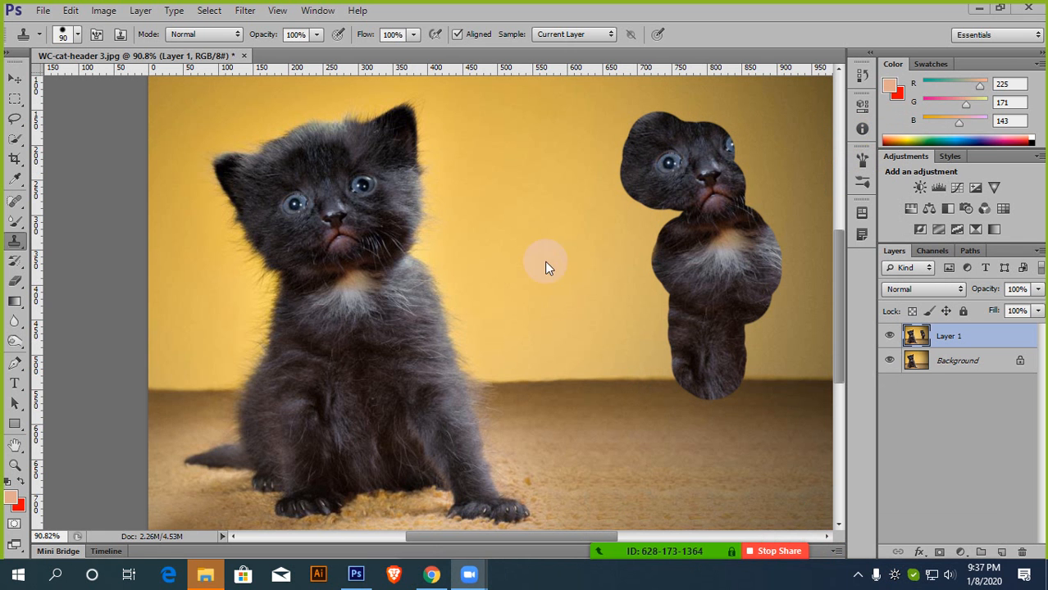
Step: Clone the kitten's second eye, whiskers, cheek and pointed ear onto the copied face
{"action": "left_click", "coordinate": [667, 155]}
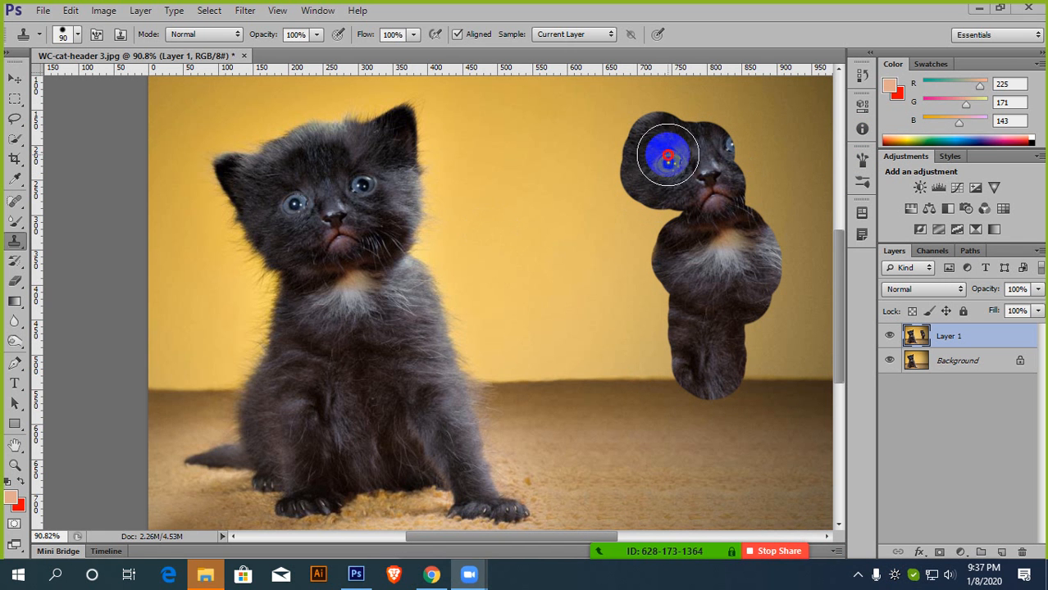
{"action": "mouse_move", "coordinate": [688, 155]}
{"action": "left_mouse_down"}
{"action": "mouse_move", "coordinate": [740, 187]}
{"action": "mouse_move", "coordinate": [726, 174]}
{"action": "mouse_move", "coordinate": [738, 166]}
{"action": "mouse_move", "coordinate": [745, 181]}
{"action": "mouse_move", "coordinate": [725, 197]}
{"action": "left_mouse_up"}
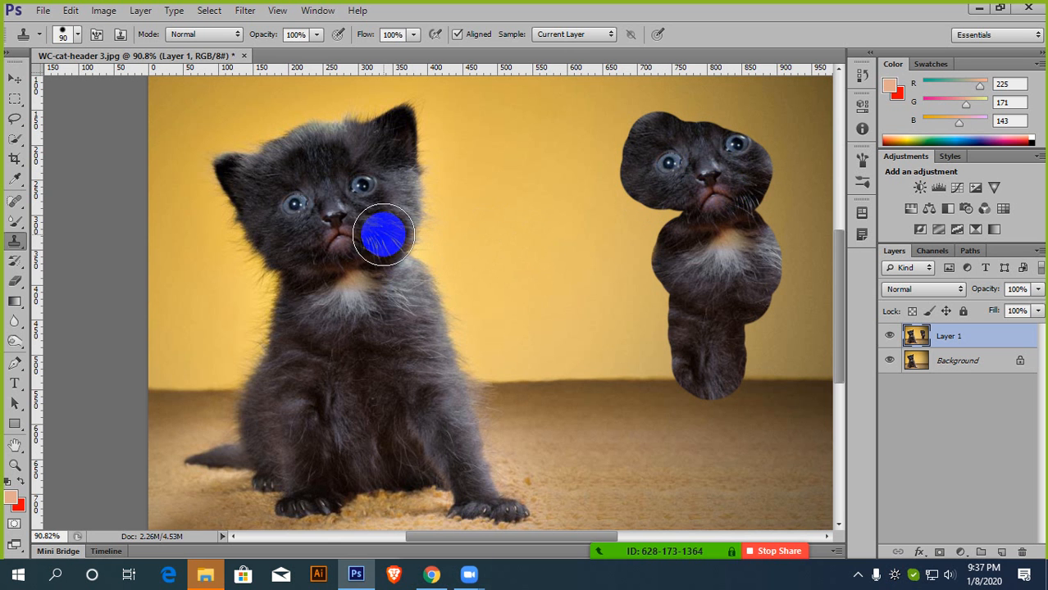
{"action": "scroll", "coordinate": [383, 235], "scroll_direction": "down", "scroll_amount": 1, "text": "alt"}
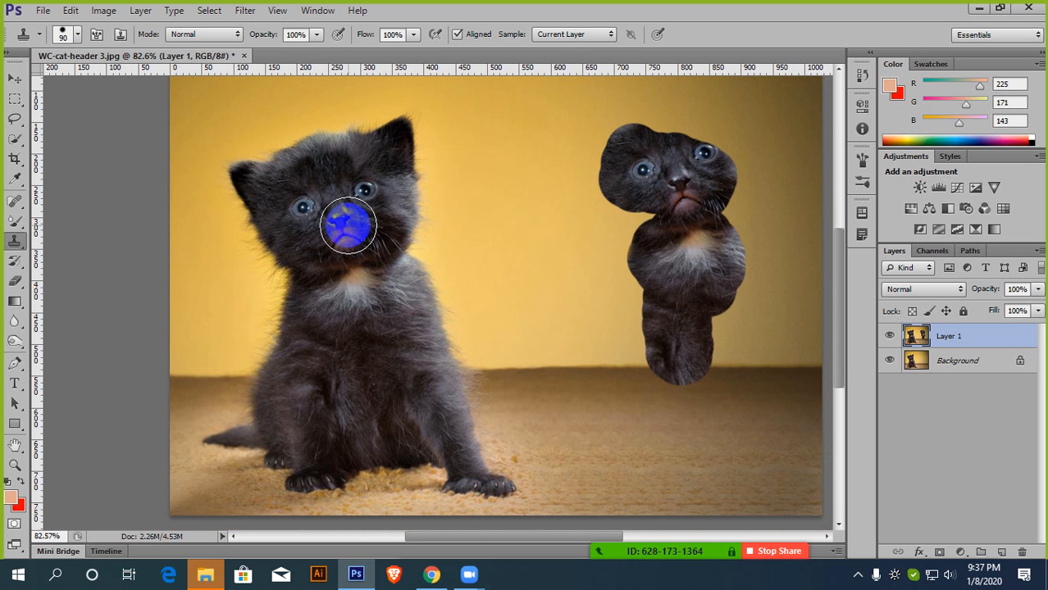
{"action": "scroll", "coordinate": [664, 163], "scroll_direction": "down", "scroll_amount": 1, "text": "alt"}
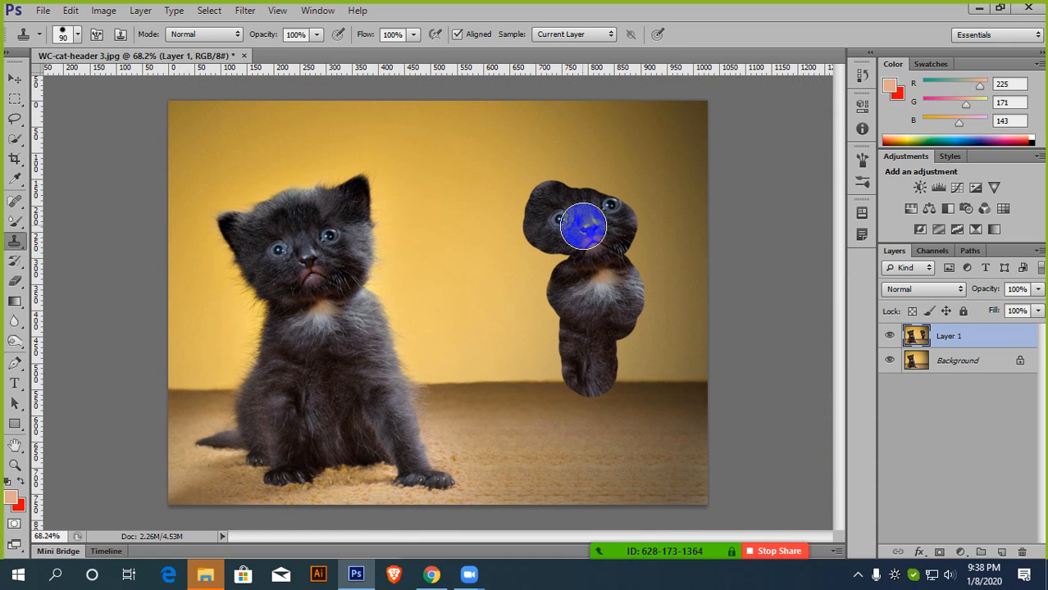
{"action": "left_click", "coordinate": [595, 231]}
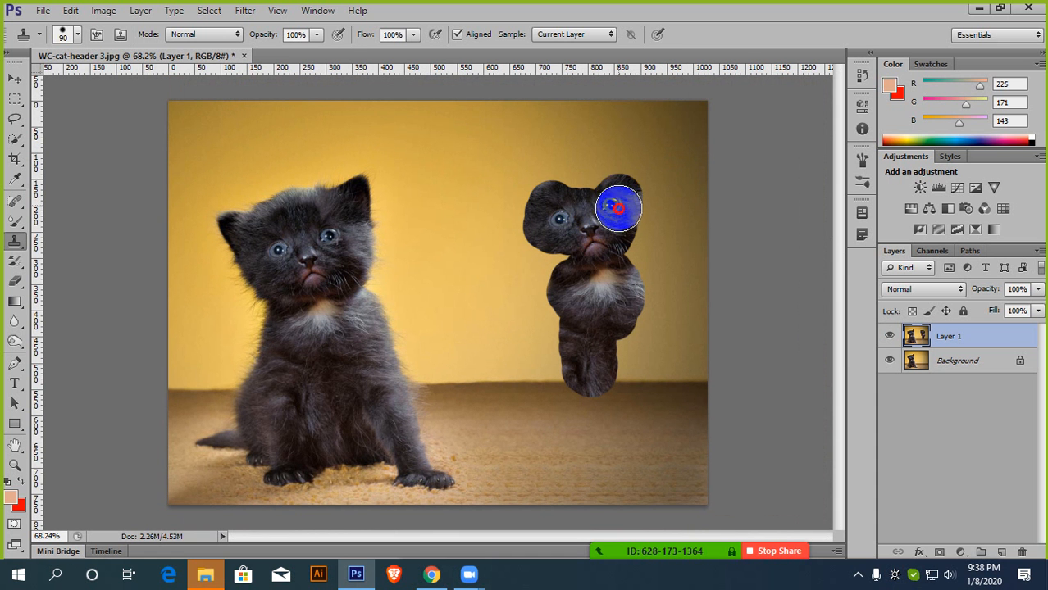
{"action": "mouse_move", "coordinate": [619, 209]}
{"action": "left_mouse_down"}
{"action": "mouse_move", "coordinate": [620, 175]}
{"action": "mouse_move", "coordinate": [643, 150]}
{"action": "mouse_move", "coordinate": [643, 160]}
{"action": "left_mouse_up"}
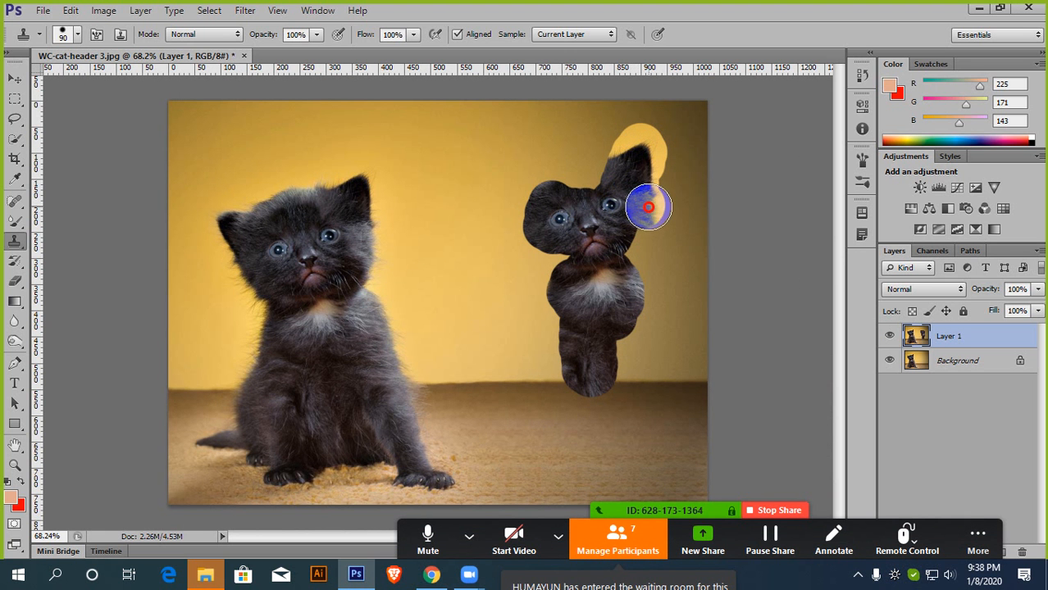
Step: Clone the kitten's outer side, front legs, paws, tail and remaining head and body to complete the second kitten
{"action": "mouse_move", "coordinate": [640, 208]}
{"action": "left_mouse_down"}
{"action": "mouse_move", "coordinate": [625, 289]}
{"action": "mouse_move", "coordinate": [633, 266]}
{"action": "mouse_move", "coordinate": [690, 391]}
{"action": "left_mouse_up"}
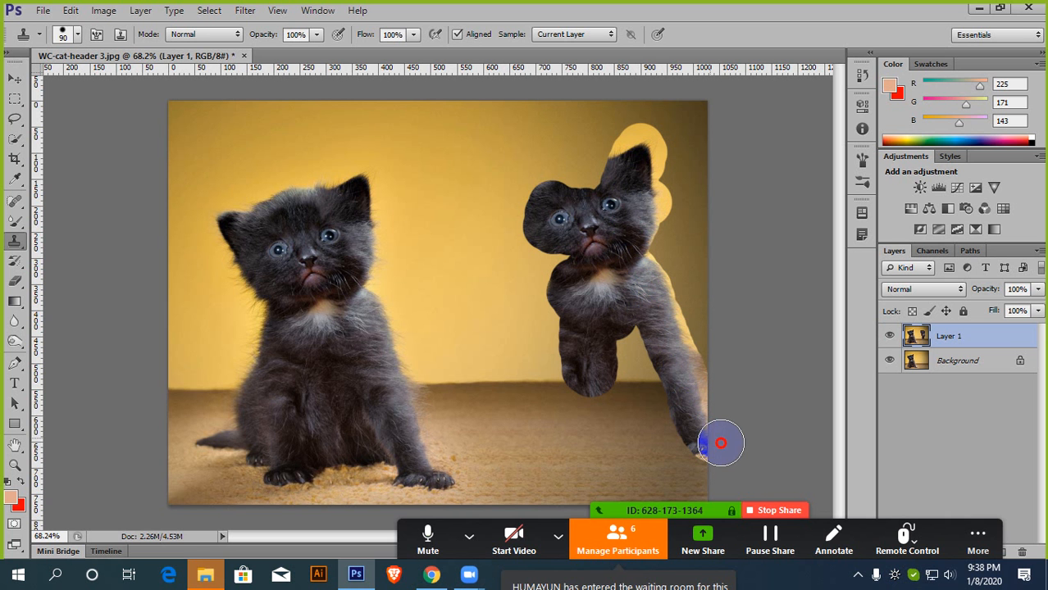
{"action": "mouse_move", "coordinate": [706, 447]}
{"action": "left_mouse_down"}
{"action": "mouse_move", "coordinate": [671, 444]}
{"action": "mouse_move", "coordinate": [687, 449]}
{"action": "mouse_move", "coordinate": [700, 413]}
{"action": "mouse_move", "coordinate": [678, 367]}
{"action": "left_mouse_up"}
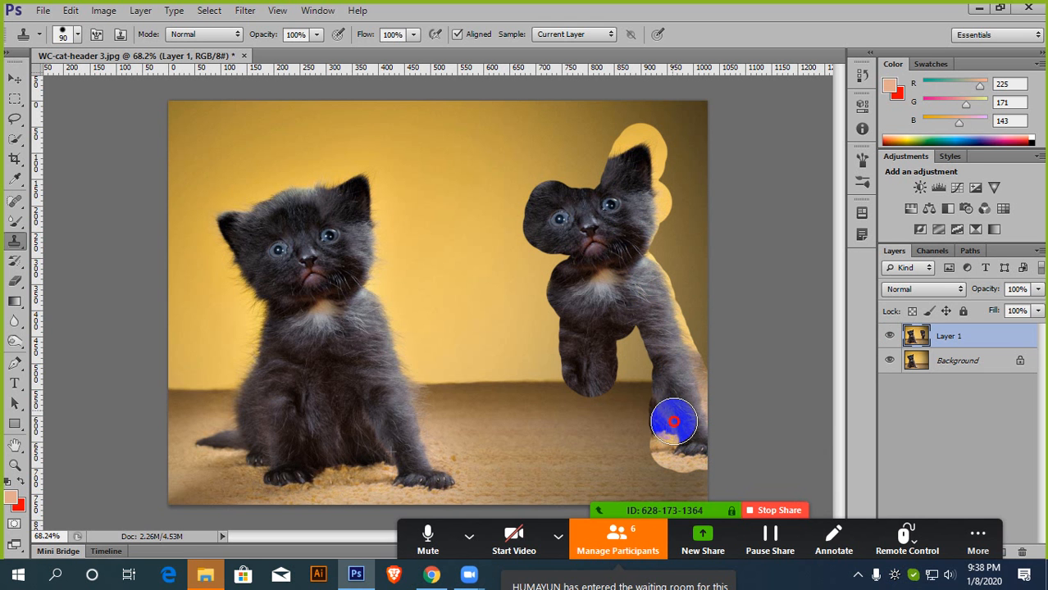
{"action": "mouse_move", "coordinate": [657, 417]}
{"action": "left_mouse_down"}
{"action": "mouse_move", "coordinate": [684, 428]}
{"action": "mouse_move", "coordinate": [614, 429]}
{"action": "mouse_move", "coordinate": [636, 427]}
{"action": "mouse_move", "coordinate": [650, 409]}
{"action": "mouse_move", "coordinate": [648, 376]}
{"action": "mouse_move", "coordinate": [630, 364]}
{"action": "mouse_move", "coordinate": [641, 347]}
{"action": "mouse_move", "coordinate": [613, 345]}
{"action": "mouse_move", "coordinate": [627, 402]}
{"action": "mouse_move", "coordinate": [584, 405]}
{"action": "mouse_move", "coordinate": [639, 426]}
{"action": "mouse_move", "coordinate": [569, 445]}
{"action": "mouse_move", "coordinate": [618, 447]}
{"action": "mouse_move", "coordinate": [570, 429]}
{"action": "mouse_move", "coordinate": [569, 381]}
{"action": "mouse_move", "coordinate": [552, 447]}
{"action": "mouse_move", "coordinate": [551, 425]}
{"action": "mouse_move", "coordinate": [532, 419]}
{"action": "mouse_move", "coordinate": [541, 435]}
{"action": "mouse_move", "coordinate": [508, 405]}
{"action": "mouse_move", "coordinate": [491, 411]}
{"action": "mouse_move", "coordinate": [549, 397]}
{"action": "mouse_move", "coordinate": [575, 350]}
{"action": "mouse_move", "coordinate": [530, 380]}
{"action": "mouse_move", "coordinate": [555, 346]}
{"action": "mouse_move", "coordinate": [532, 372]}
{"action": "mouse_move", "coordinate": [557, 287]}
{"action": "mouse_move", "coordinate": [549, 318]}
{"action": "mouse_move", "coordinate": [589, 303]}
{"action": "mouse_move", "coordinate": [572, 246]}
{"action": "mouse_move", "coordinate": [531, 258]}
{"action": "mouse_move", "coordinate": [558, 248]}
{"action": "mouse_move", "coordinate": [523, 227]}
{"action": "mouse_move", "coordinate": [529, 215]}
{"action": "mouse_move", "coordinate": [509, 200]}
{"action": "mouse_move", "coordinate": [580, 171]}
{"action": "mouse_move", "coordinate": [634, 171]}
{"action": "mouse_move", "coordinate": [551, 200]}
{"action": "mouse_move", "coordinate": [548, 260]}
{"action": "mouse_move", "coordinate": [573, 398]}
{"action": "mouse_move", "coordinate": [605, 271]}
{"action": "mouse_move", "coordinate": [646, 291]}
{"action": "left_mouse_up"}
{"action": "scroll", "coordinate": [645, 291], "scroll_direction": "down", "scroll_amount": 1}
{"action": "scroll", "coordinate": [645, 291], "scroll_direction": "down", "scroll_amount": 3}
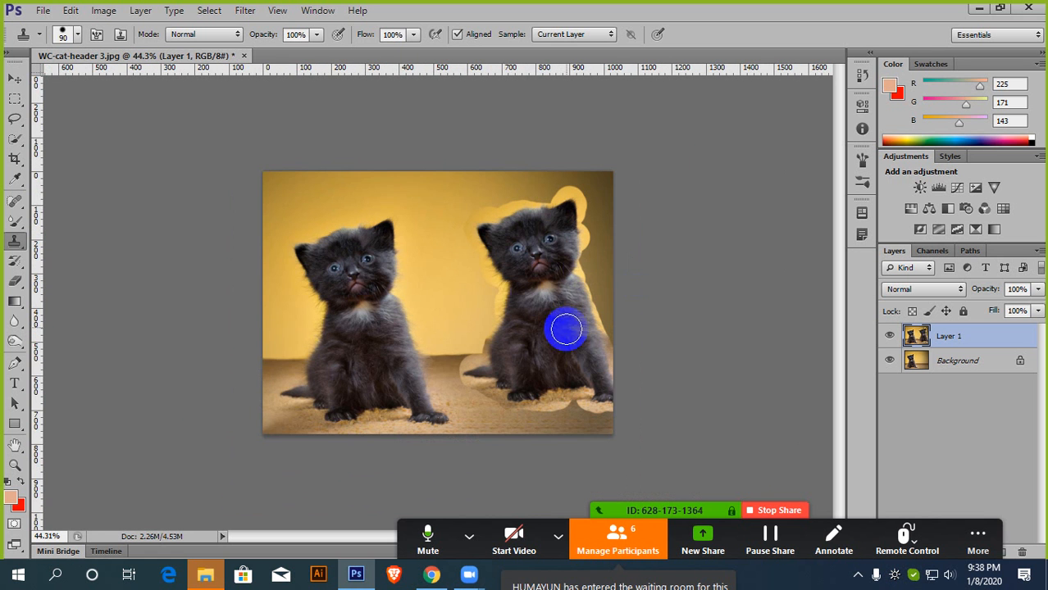
{"action": "scroll", "coordinate": [537, 289], "scroll_direction": "up", "scroll_amount": 4}
{"action": "scroll", "coordinate": [566, 288], "scroll_direction": "down", "scroll_amount": 3}
{"action": "scroll", "coordinate": [568, 288], "scroll_direction": "up", "scroll_amount": 3}
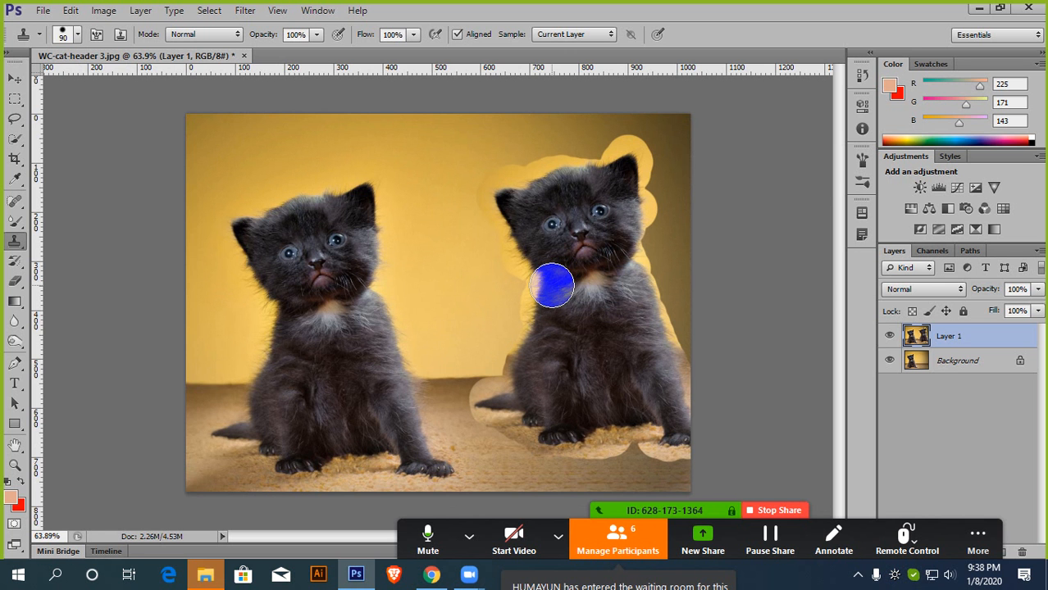
{"action": "scroll", "coordinate": [551, 285], "scroll_direction": "down", "scroll_amount": 2}
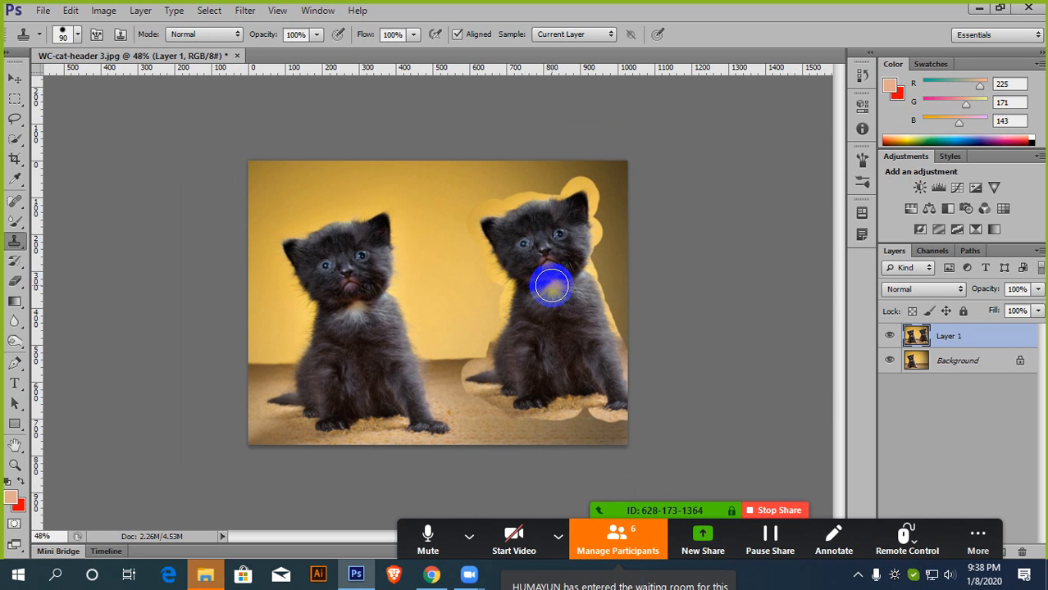
Step: Switch to the Zoom participants list, admit the waiting guest and close the list
{"action": "left_click", "coordinate": [623, 543]}
{"action": "mouse_move", "coordinate": [778, 203]}
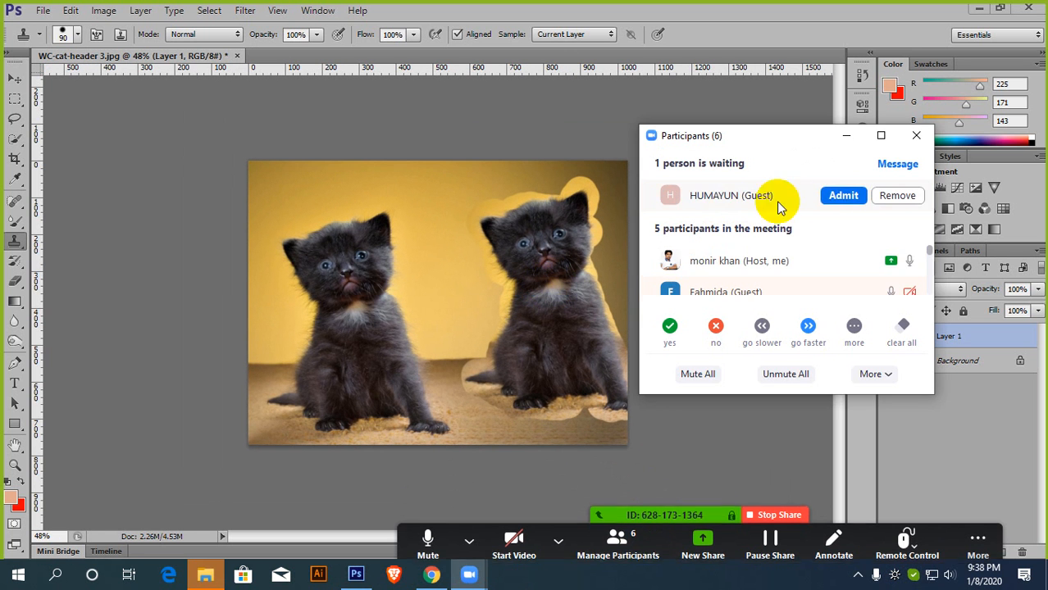
{"action": "left_click", "coordinate": [837, 194]}
{"action": "left_click", "coordinate": [915, 136]}
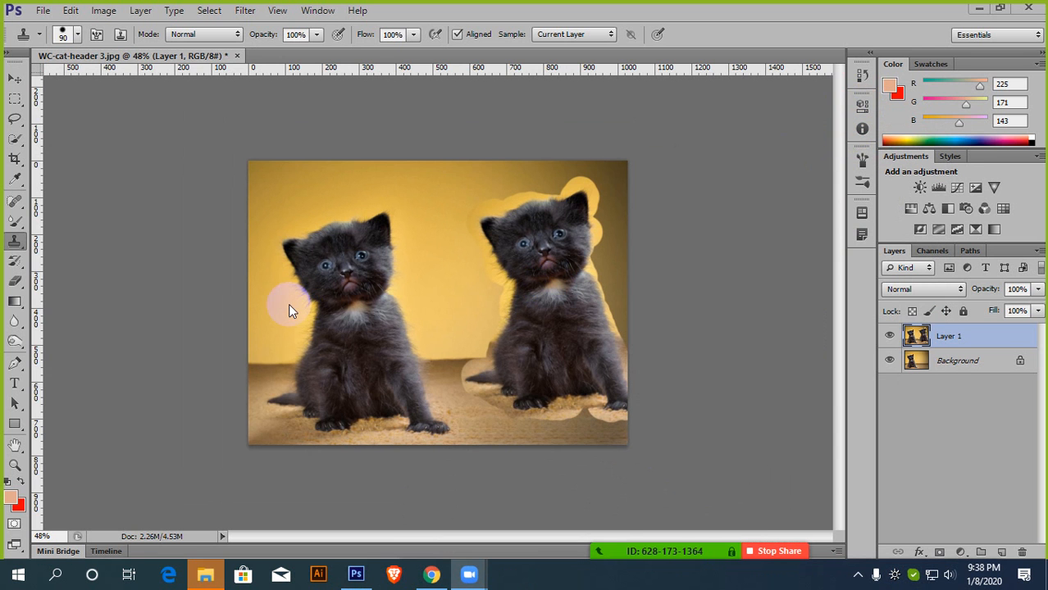
Step: Select the Clone Stamp tool from its tool group
{"action": "scroll", "coordinate": [289, 308], "scroll_direction": "up", "scroll_amount": 2}
{"action": "left_click", "coordinate": [35, 241]}
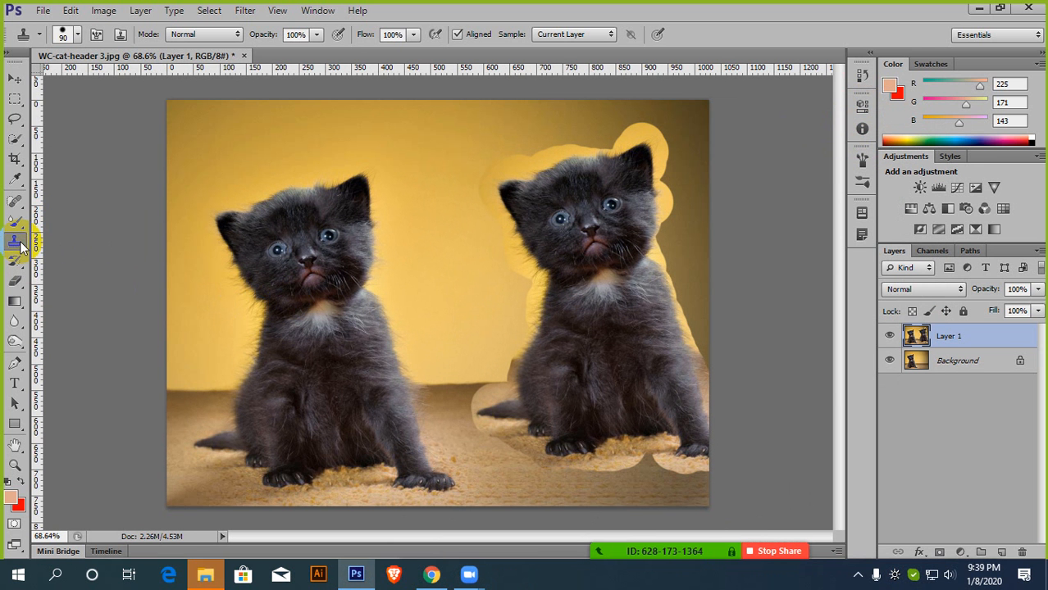
{"action": "left_click", "coordinate": [21, 245]}
{"action": "left_click", "coordinate": [82, 239]}
Step: Open the tropical beach image maxresdefault from the Downloads folder
{"action": "left_click", "coordinate": [46, 10]}
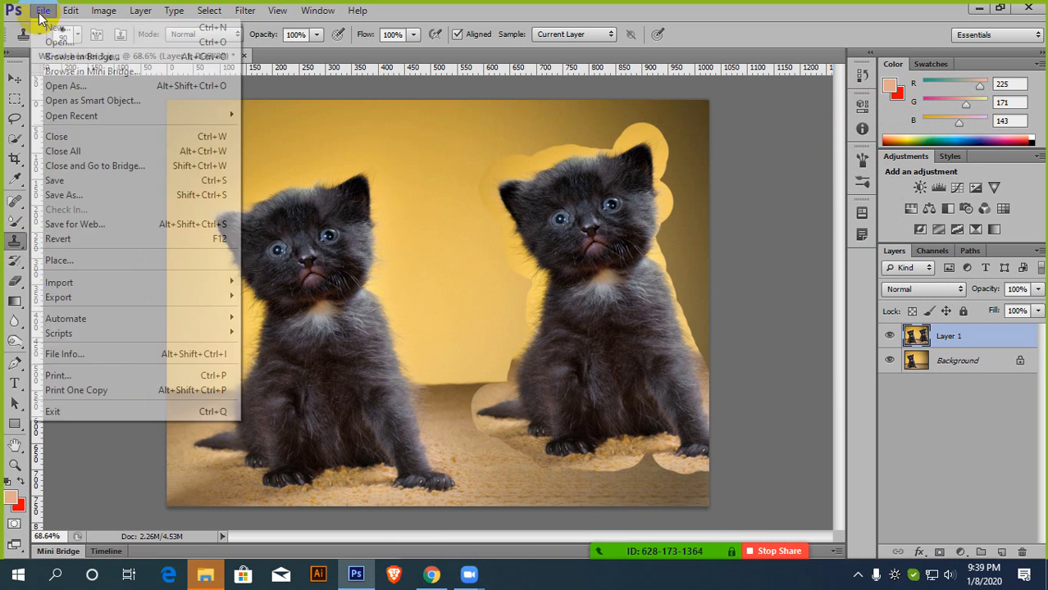
{"action": "left_click", "coordinate": [56, 39]}
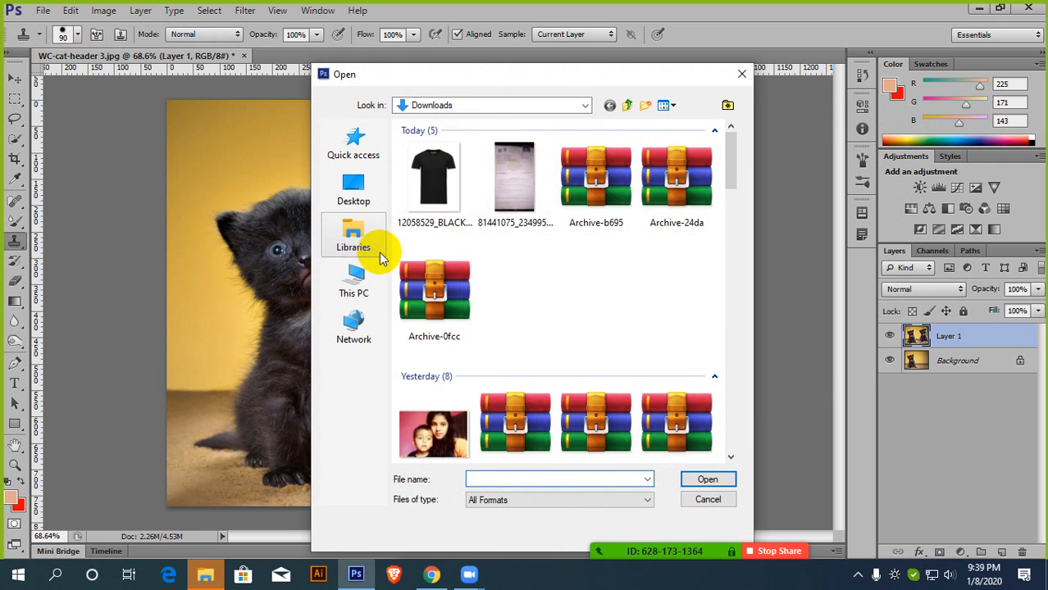
{"action": "scroll", "coordinate": [648, 365], "scroll_direction": "down", "scroll_amount": 5}
{"action": "scroll", "coordinate": [651, 360], "scroll_direction": "up", "scroll_amount": 3}
{"action": "scroll", "coordinate": [651, 359], "scroll_direction": "down", "scroll_amount": 3}
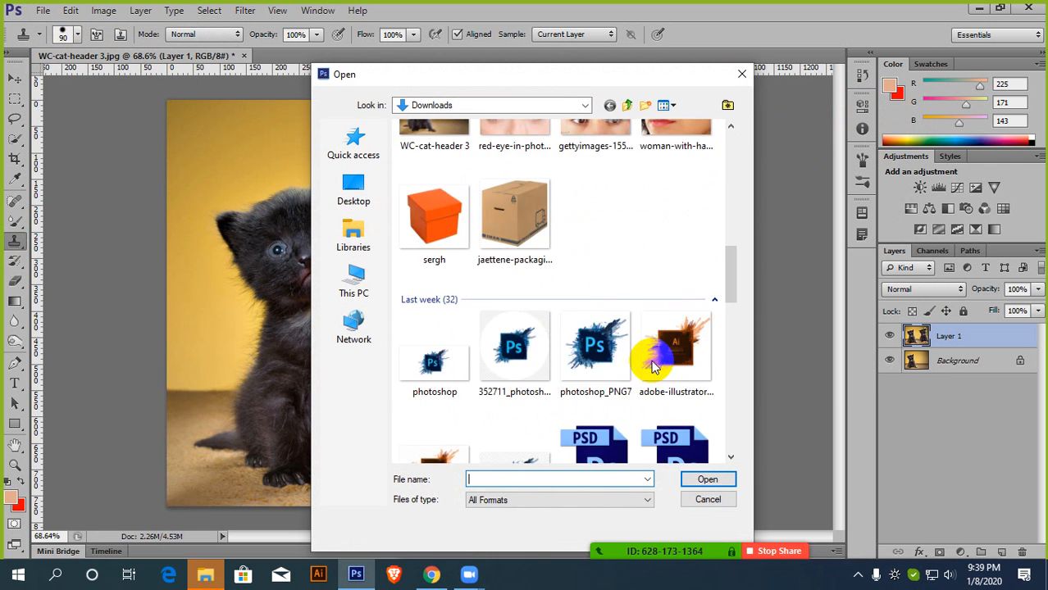
{"action": "scroll", "coordinate": [651, 360], "scroll_direction": "up", "scroll_amount": 3}
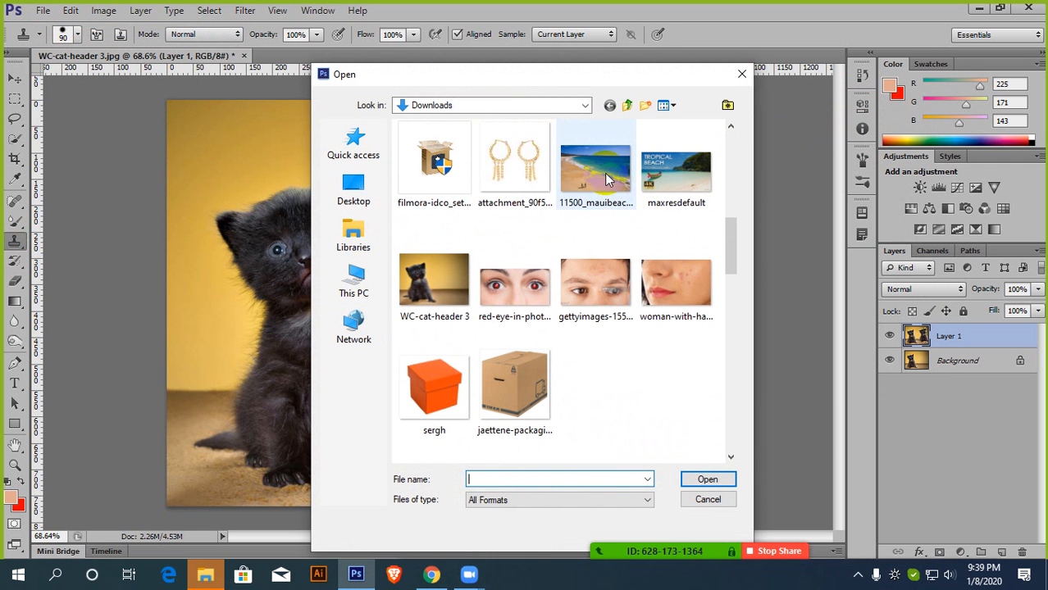
{"action": "left_click", "coordinate": [706, 164]}
{"action": "double_click", "coordinate": [706, 164]}
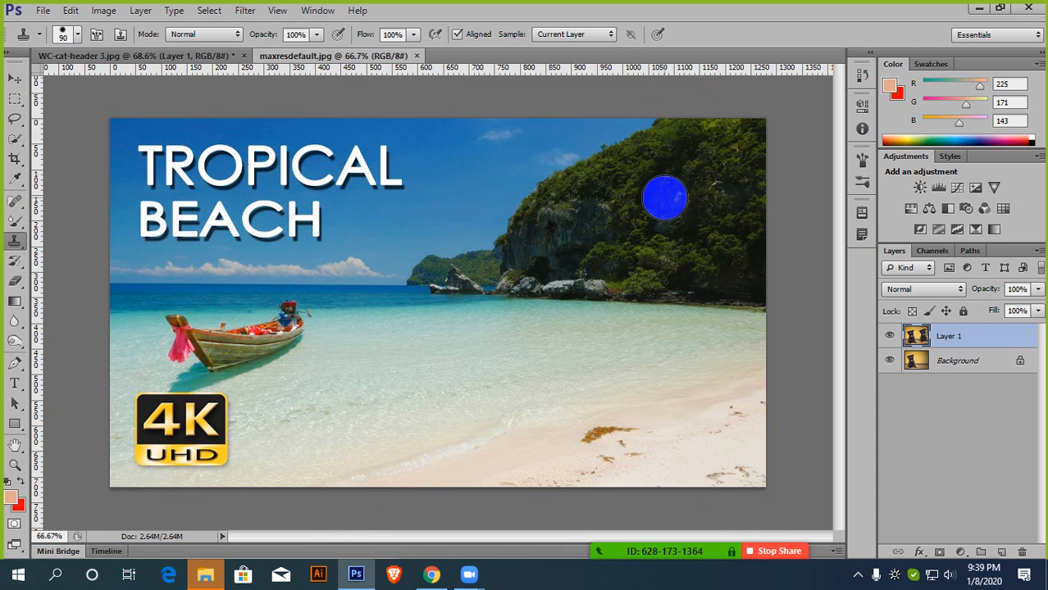
Step: Duplicate the beach image's Background layer and hide the original Background layer
{"action": "key", "text": "ctrl+z"}
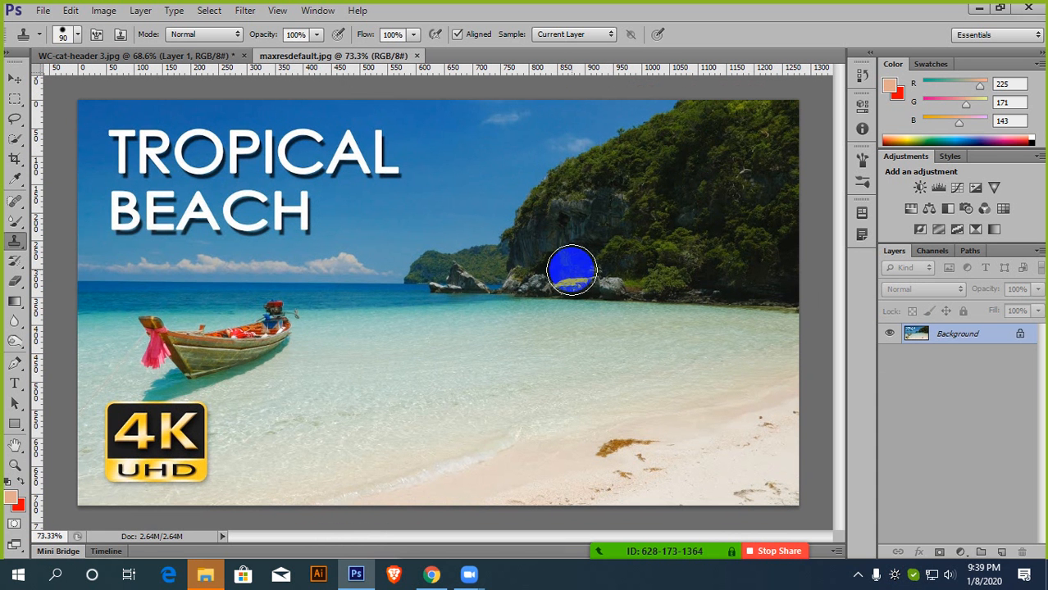
{"action": "key", "text": "ctrl+j"}
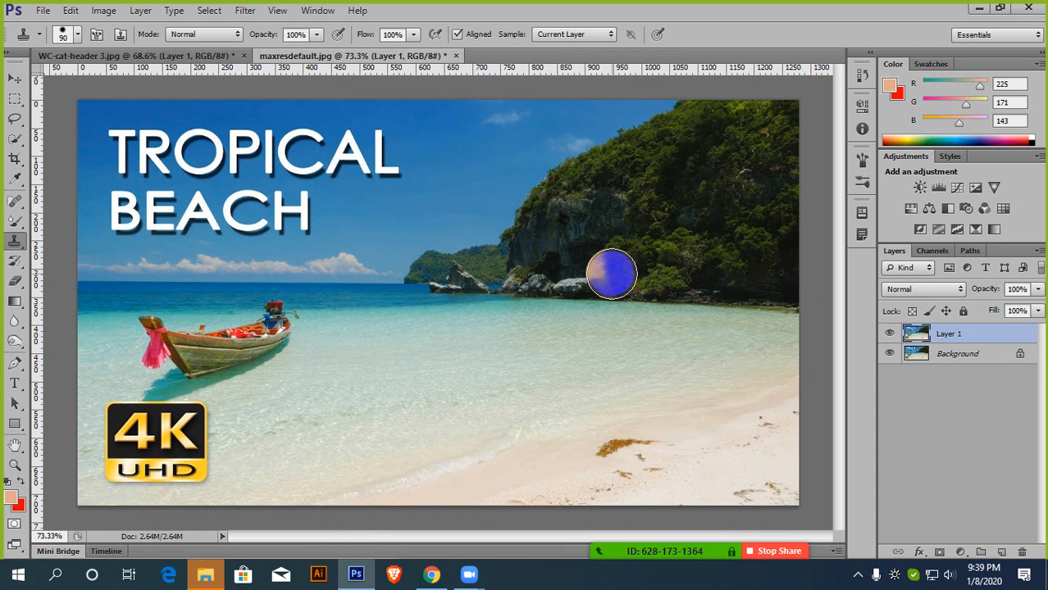
{"action": "left_click", "coordinate": [890, 353]}
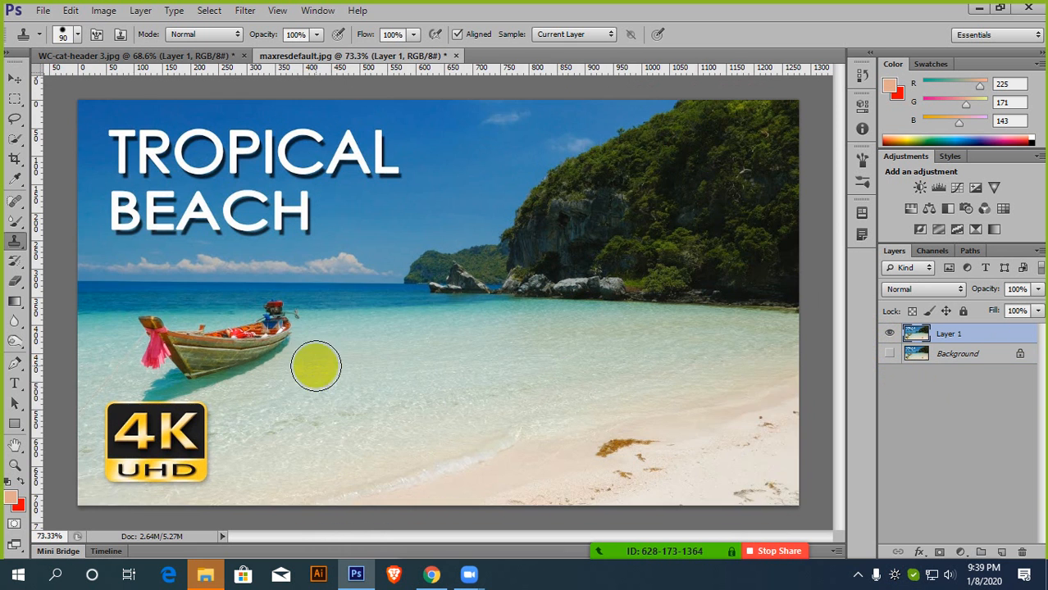
Step: Paint over the letter L of TROPICAL with the Healing Brush at size 30, using sampled blue sky
{"action": "scroll", "coordinate": [378, 371], "scroll_direction": "down", "scroll_amount": 2}
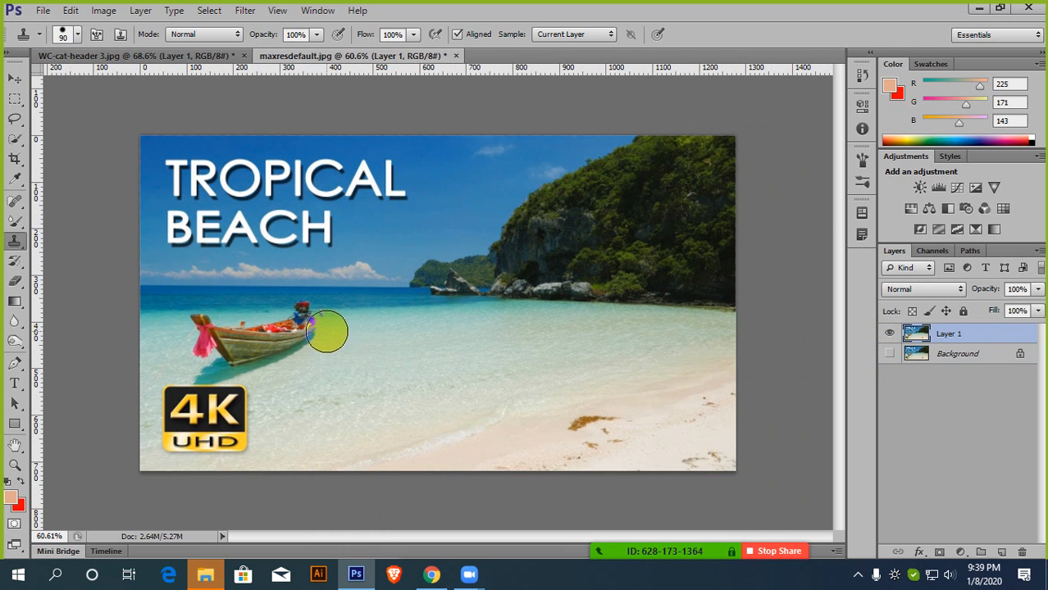
{"action": "scroll", "coordinate": [190, 184], "scroll_direction": "up", "scroll_amount": 3}
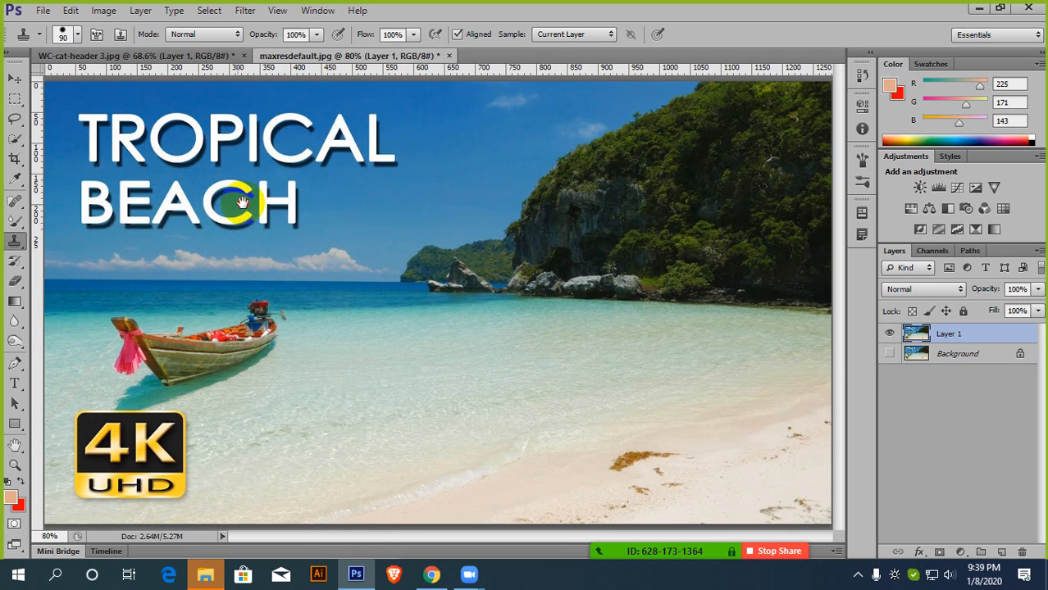
{"action": "scroll", "coordinate": [332, 223], "scroll_direction": "up", "scroll_amount": 2}
{"action": "left_click_drag", "start_coordinate": [281, 212], "coordinate": [480, 285]}
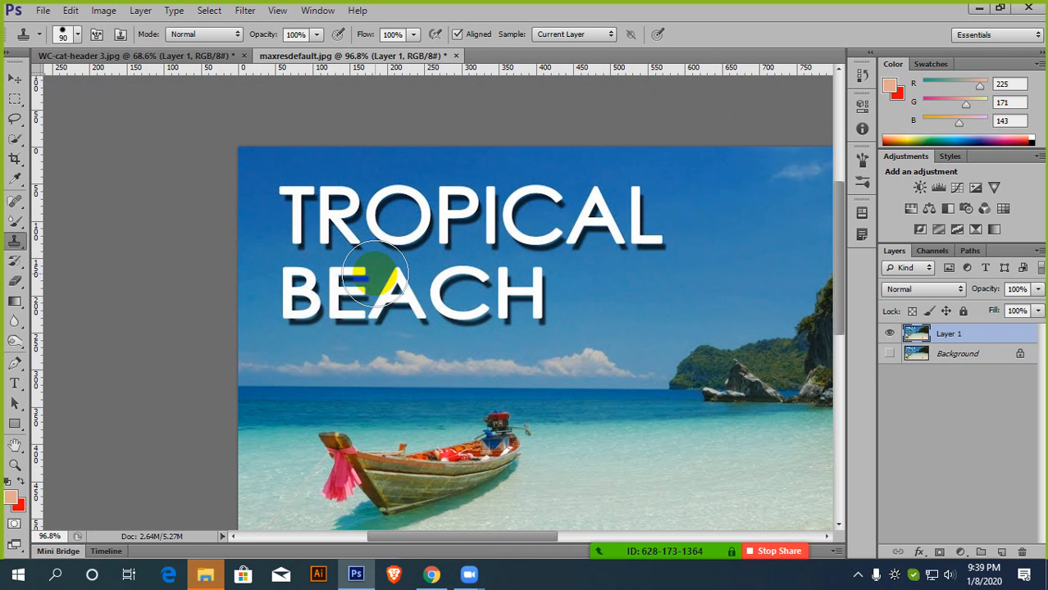
{"action": "right_click", "coordinate": [17, 207]}
{"action": "left_click", "coordinate": [73, 210]}
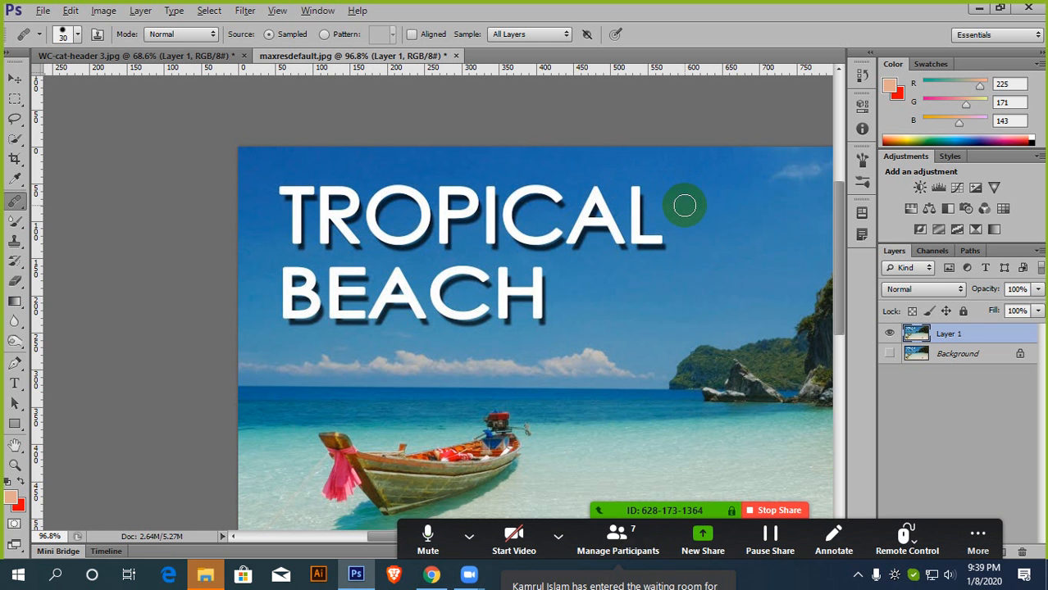
{"action": "mouse_move", "coordinate": [636, 193]}
{"action": "left_mouse_down"}
{"action": "mouse_move", "coordinate": [634, 236]}
{"action": "mouse_move", "coordinate": [704, 241]}
{"action": "mouse_move", "coordinate": [662, 252]}
{"action": "mouse_move", "coordinate": [671, 253]}
{"action": "mouse_move", "coordinate": [616, 242]}
{"action": "mouse_move", "coordinate": [631, 219]}
{"action": "mouse_move", "coordinate": [638, 244]}
{"action": "mouse_move", "coordinate": [669, 206]}
{"action": "mouse_move", "coordinate": [621, 250]}
{"action": "mouse_move", "coordinate": [627, 212]}
{"action": "mouse_move", "coordinate": [625, 234]}
{"action": "mouse_move", "coordinate": [653, 221]}
{"action": "left_mouse_up"}
Step: Switch from the Healing Brush to the Clone Stamp tool
{"action": "left_click", "coordinate": [14, 241]}
{"action": "left_click", "coordinate": [82, 236]}
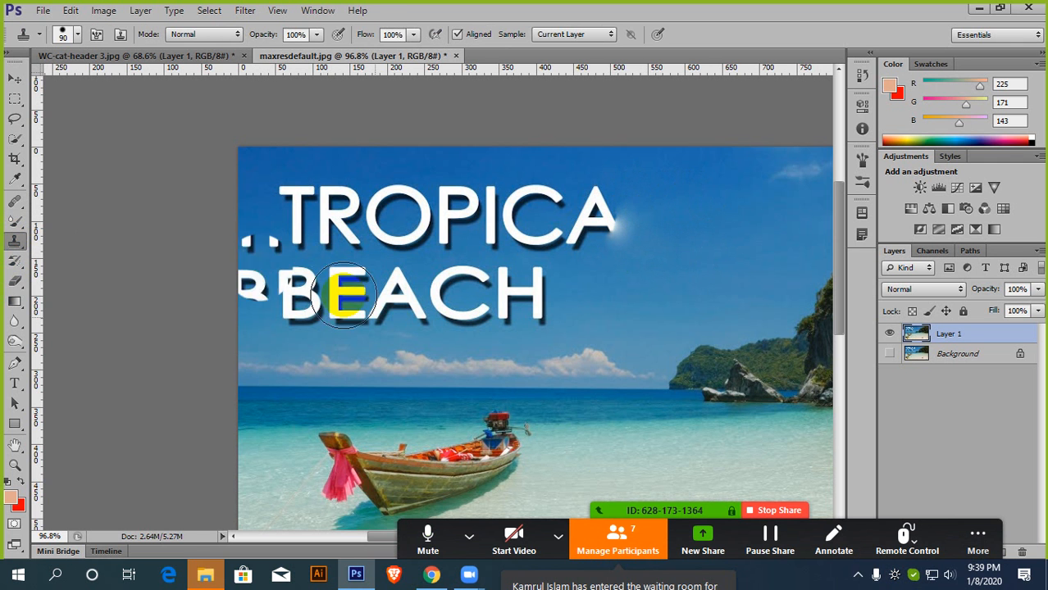
Step: Admit the guest in the Zoom waiting room and minimize the participants list
{"action": "left_click", "coordinate": [623, 537]}
{"action": "left_click", "coordinate": [843, 196]}
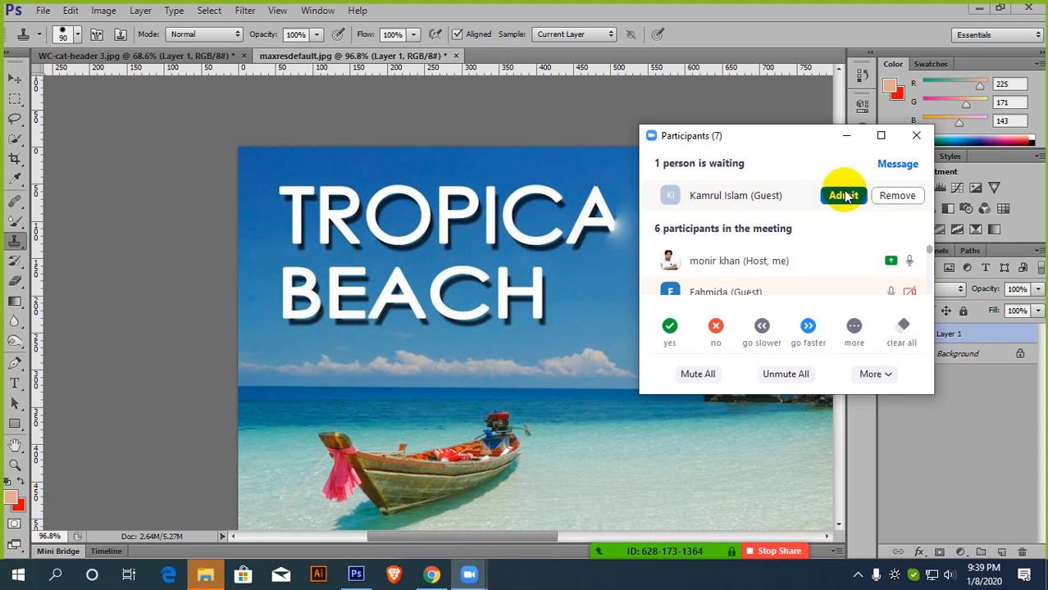
{"action": "left_click", "coordinate": [846, 135]}
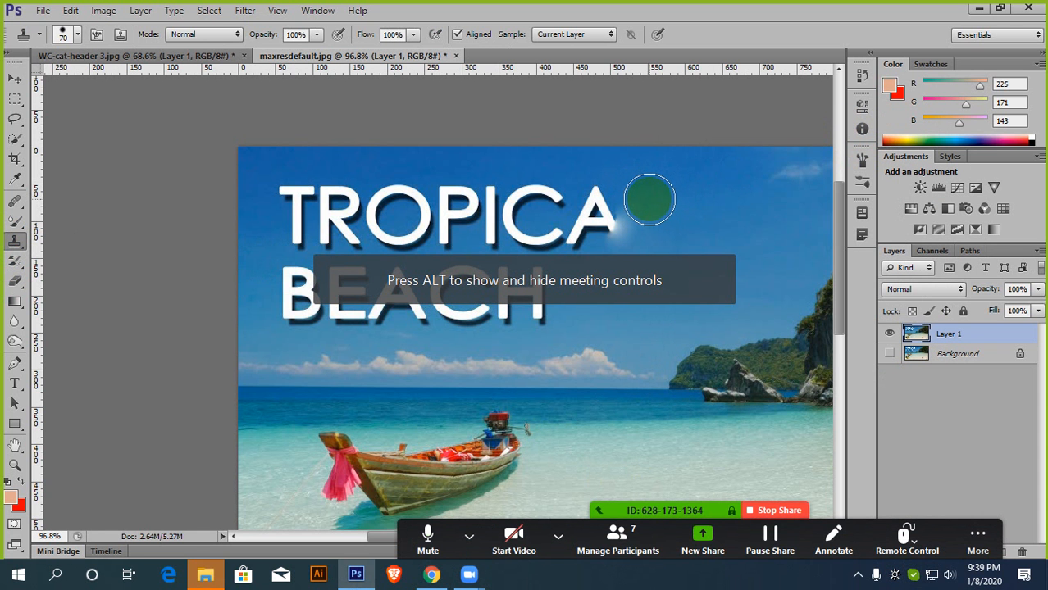
Step: Clone blue sky over the letters A and C of TROPICAL with the 70 px Clone Stamp brush
{"action": "mouse_move", "coordinate": [596, 207]}
{"action": "left_mouse_down"}
{"action": "mouse_move", "coordinate": [620, 220]}
{"action": "mouse_move", "coordinate": [628, 244]}
{"action": "left_mouse_up"}
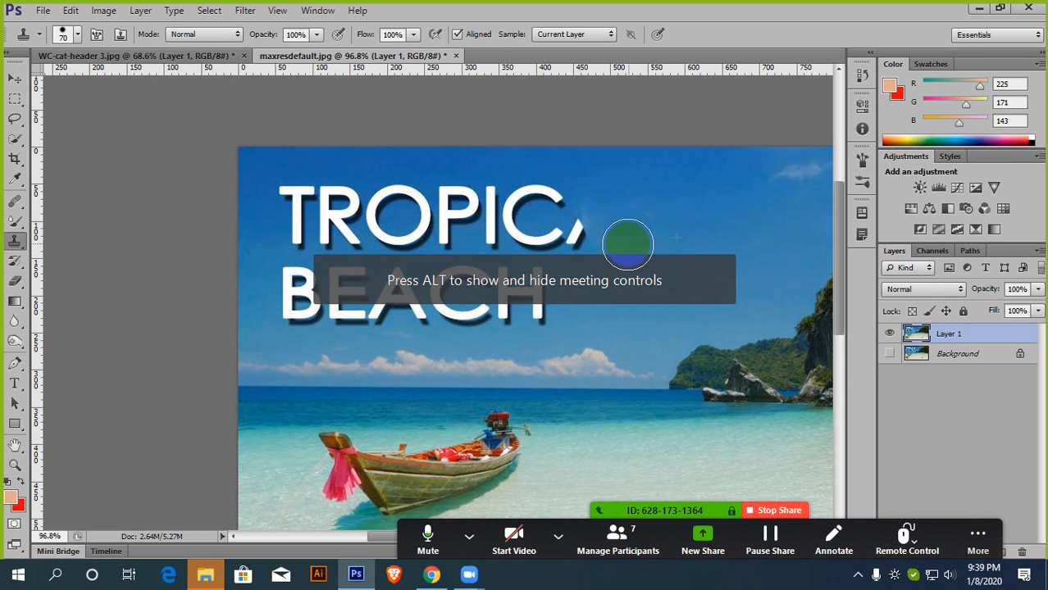
{"action": "left_click", "coordinate": [64, 35]}
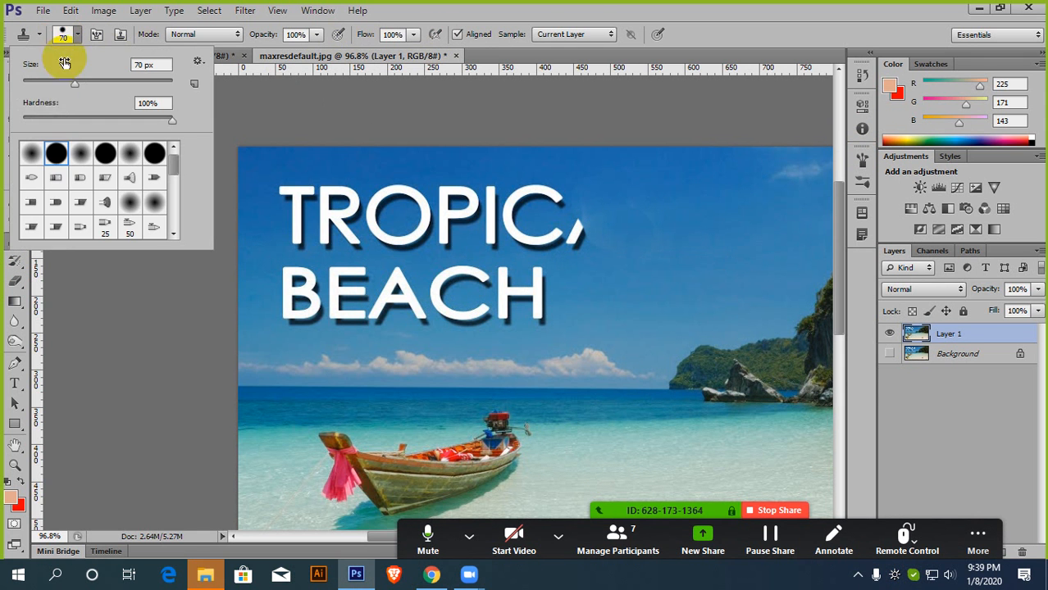
{"action": "left_click", "coordinate": [572, 7]}
{"action": "mouse_move", "coordinate": [604, 240]}
{"action": "left_mouse_down"}
{"action": "mouse_move", "coordinate": [527, 233]}
{"action": "mouse_move", "coordinate": [607, 211]}
{"action": "mouse_move", "coordinate": [552, 212]}
{"action": "mouse_move", "coordinate": [547, 195]}
{"action": "mouse_move", "coordinate": [511, 210]}
{"action": "mouse_move", "coordinate": [642, 211]}
{"action": "left_mouse_up"}
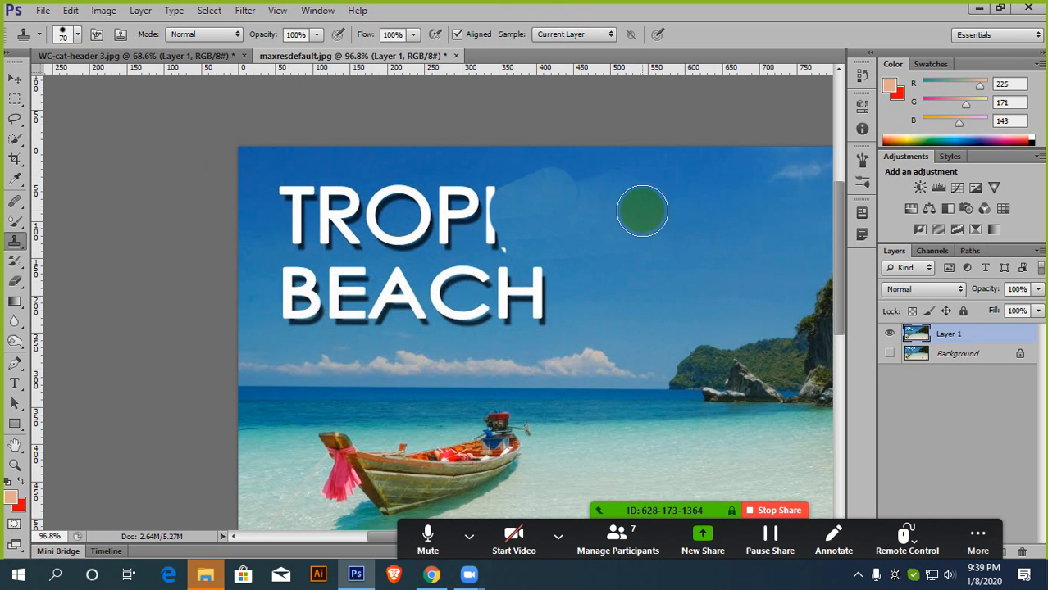
Step: Reduce the Clone Stamp's opacity to 72% and flow to 82%, and clone sky over the T's stem at size 45
{"action": "scroll", "coordinate": [642, 210], "scroll_direction": "up", "scroll_amount": 1}
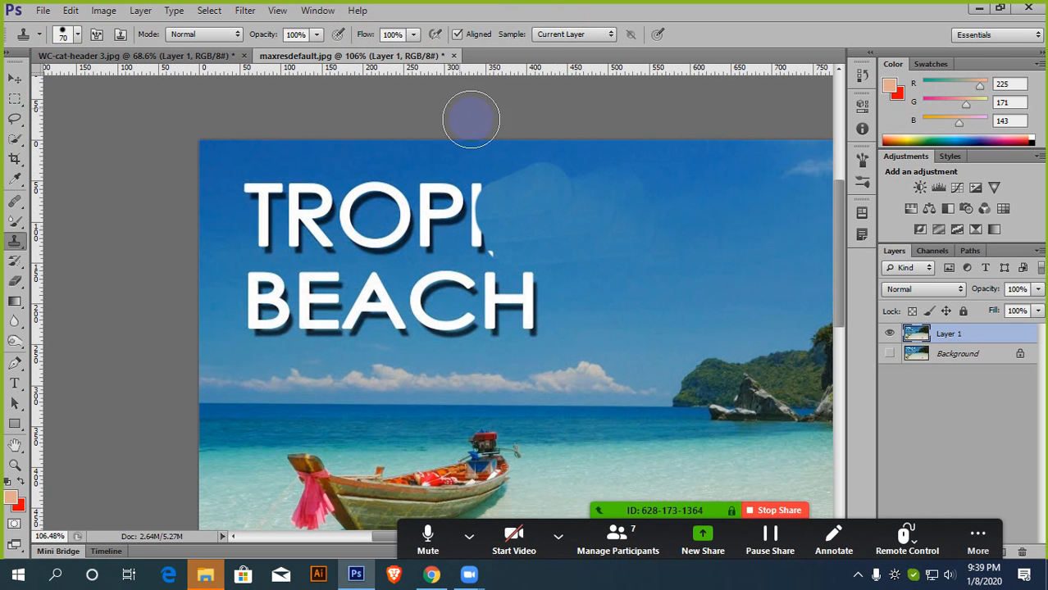
{"action": "left_click", "coordinate": [414, 36]}
{"action": "left_click_drag", "start_coordinate": [413, 53], "coordinate": [405, 54]}
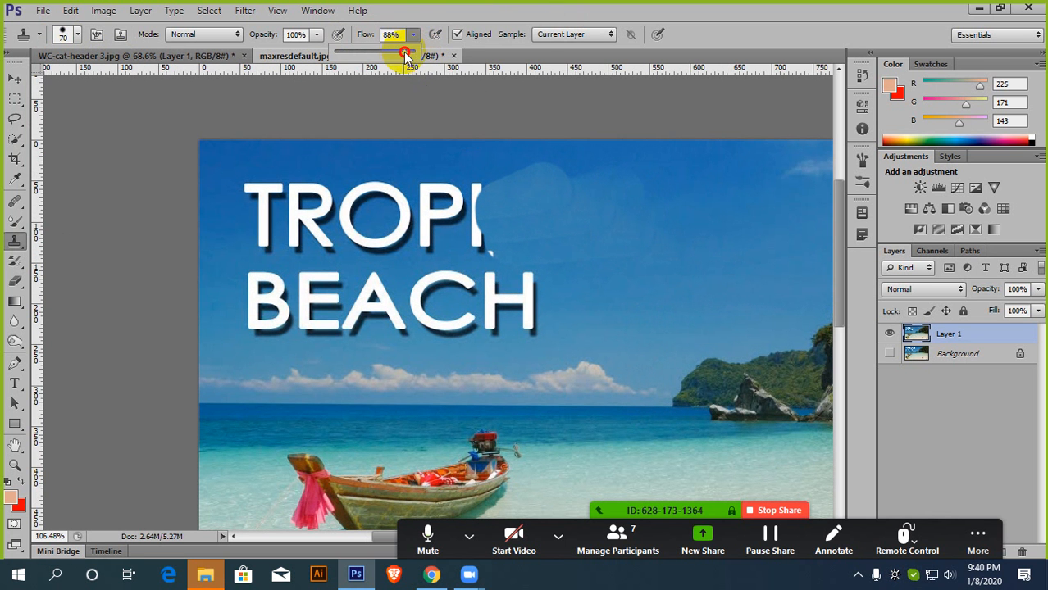
{"action": "left_click", "coordinate": [305, 35]}
{"action": "left_click", "coordinate": [318, 35]}
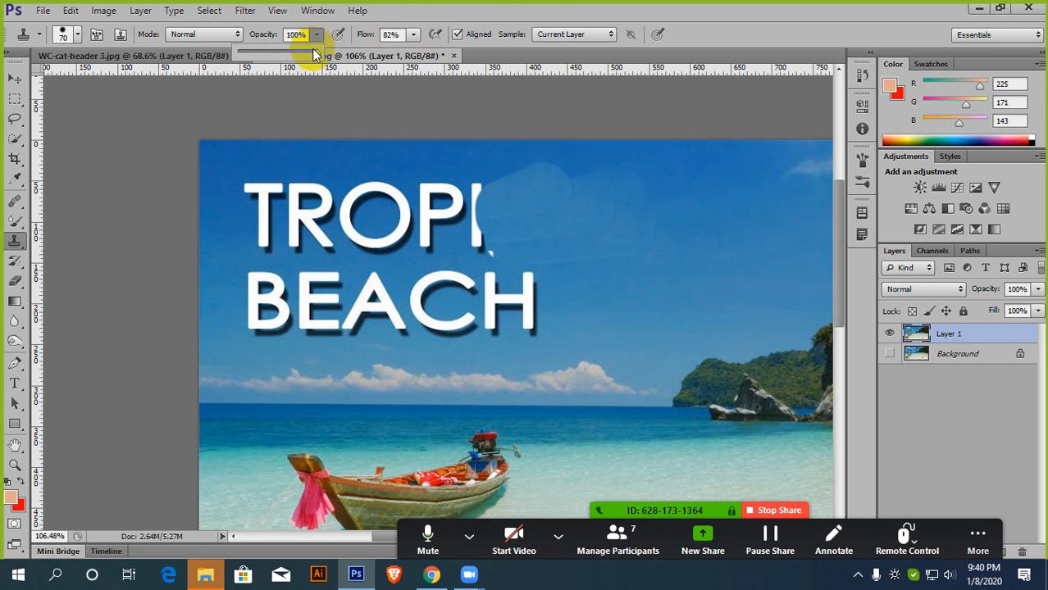
{"action": "left_click", "coordinate": [670, 20]}
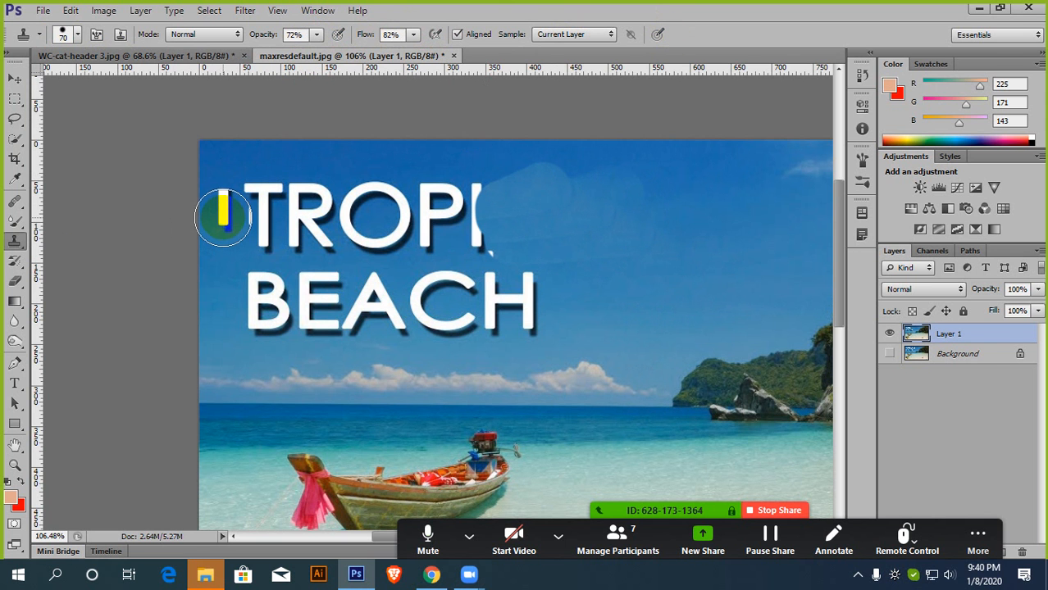
{"action": "scroll", "coordinate": [223, 218], "scroll_direction": "up", "scroll_amount": 5}
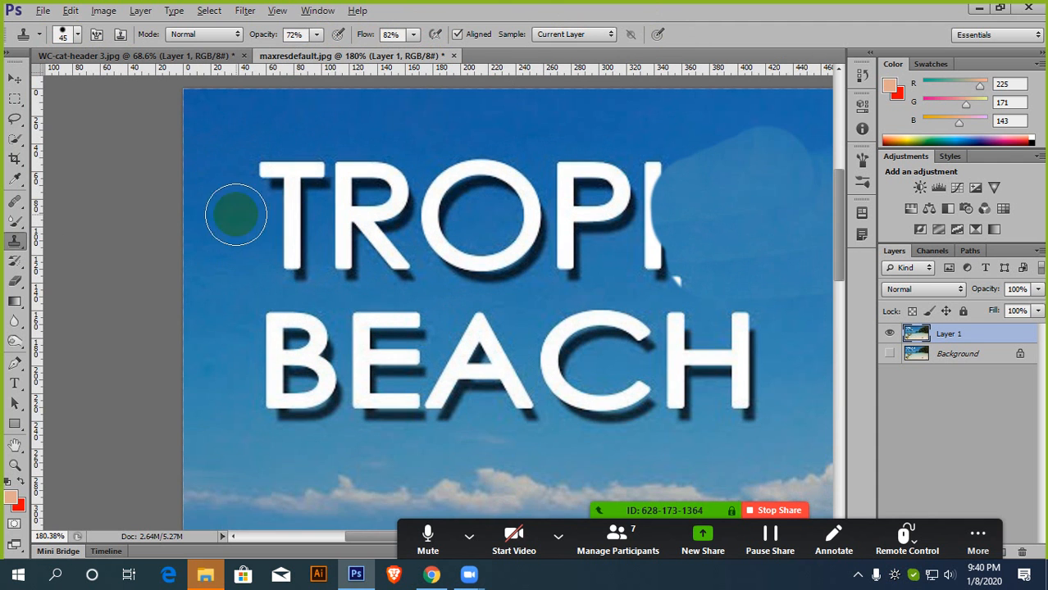
{"action": "mouse_move", "coordinate": [261, 236]}
{"action": "left_mouse_down"}
{"action": "mouse_move", "coordinate": [285, 221]}
{"action": "mouse_move", "coordinate": [291, 245]}
{"action": "left_mouse_up"}
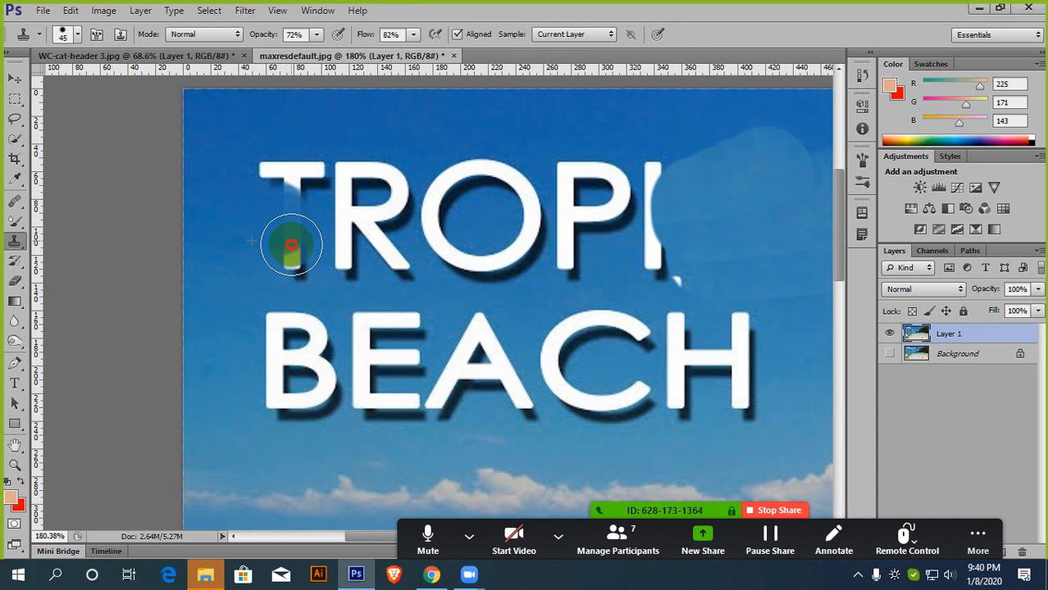
Step: Raise the Clone Stamp's opacity and flow to 93% and clone sky over the rest of the letter T
{"action": "left_click", "coordinate": [316, 34]}
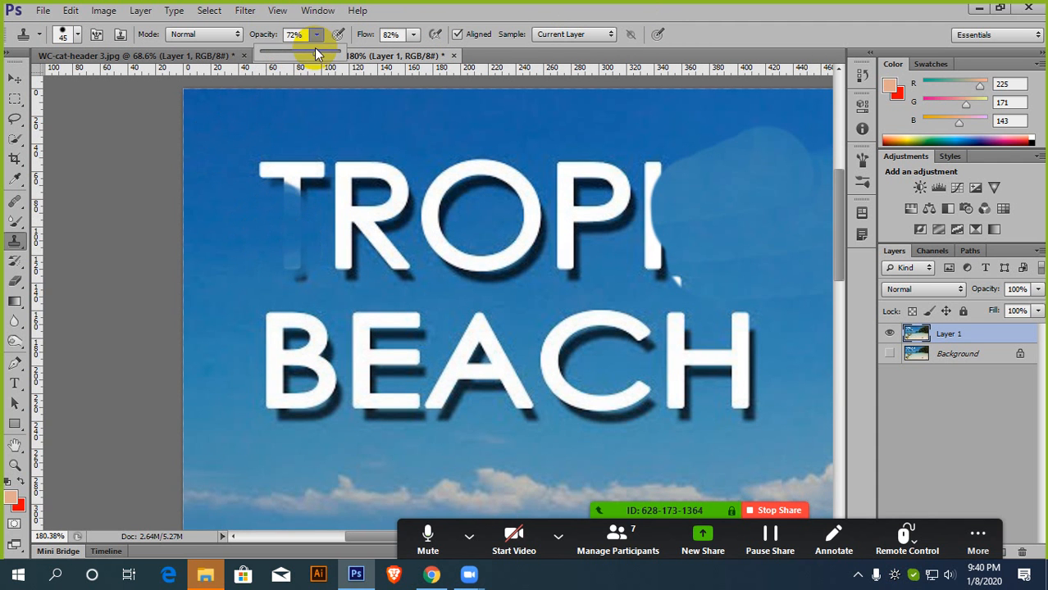
{"action": "left_click_drag", "start_coordinate": [326, 52], "coordinate": [330, 52]}
{"action": "left_click_drag", "start_coordinate": [413, 35], "coordinate": [417, 52]}
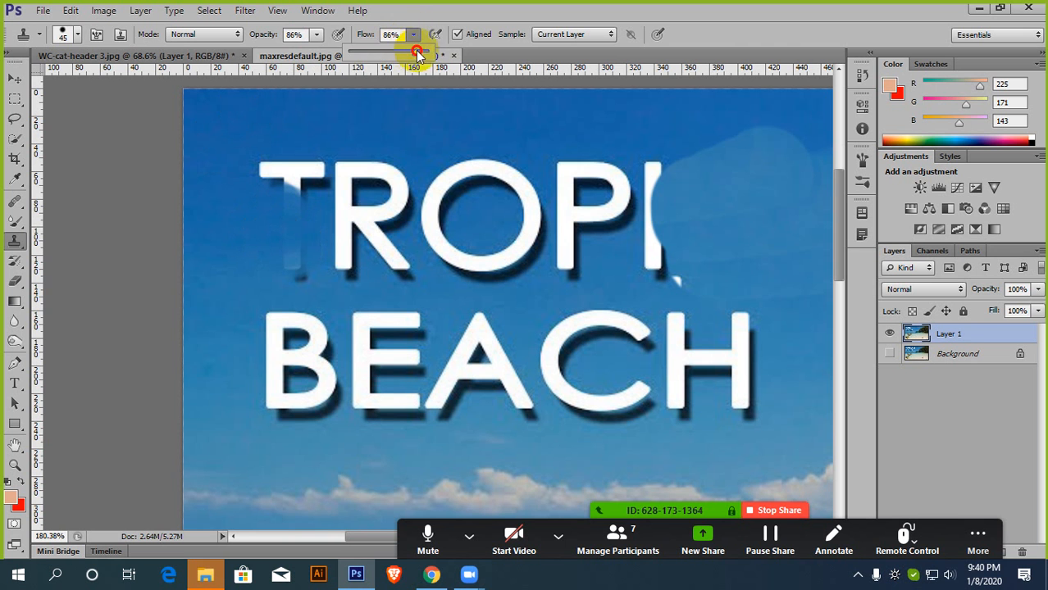
{"action": "left_click_drag", "start_coordinate": [315, 35], "coordinate": [322, 54]}
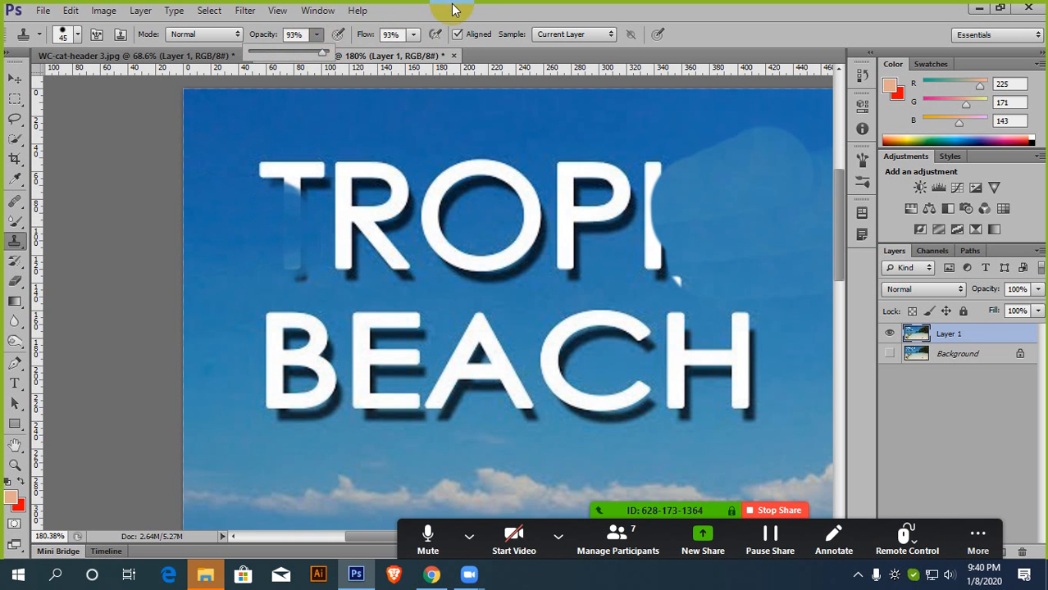
{"action": "left_click", "coordinate": [450, 17]}
{"action": "left_click_drag", "start_coordinate": [264, 217], "coordinate": [280, 237]}
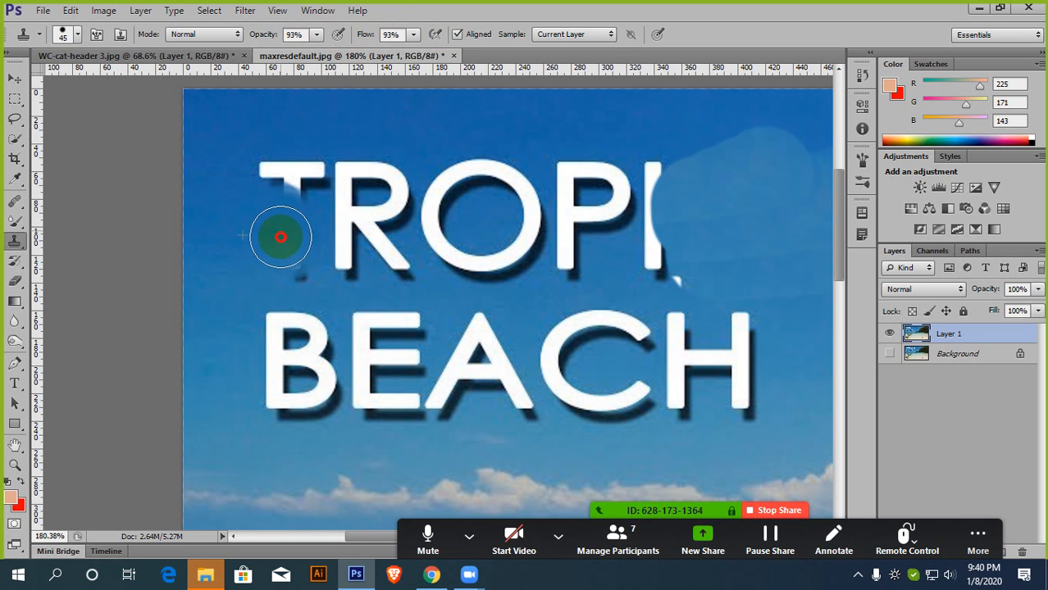
{"action": "mouse_move", "coordinate": [262, 191]}
{"action": "left_mouse_down"}
{"action": "mouse_move", "coordinate": [304, 176]}
{"action": "mouse_move", "coordinate": [263, 174]}
{"action": "mouse_move", "coordinate": [288, 158]}
{"action": "left_mouse_up"}
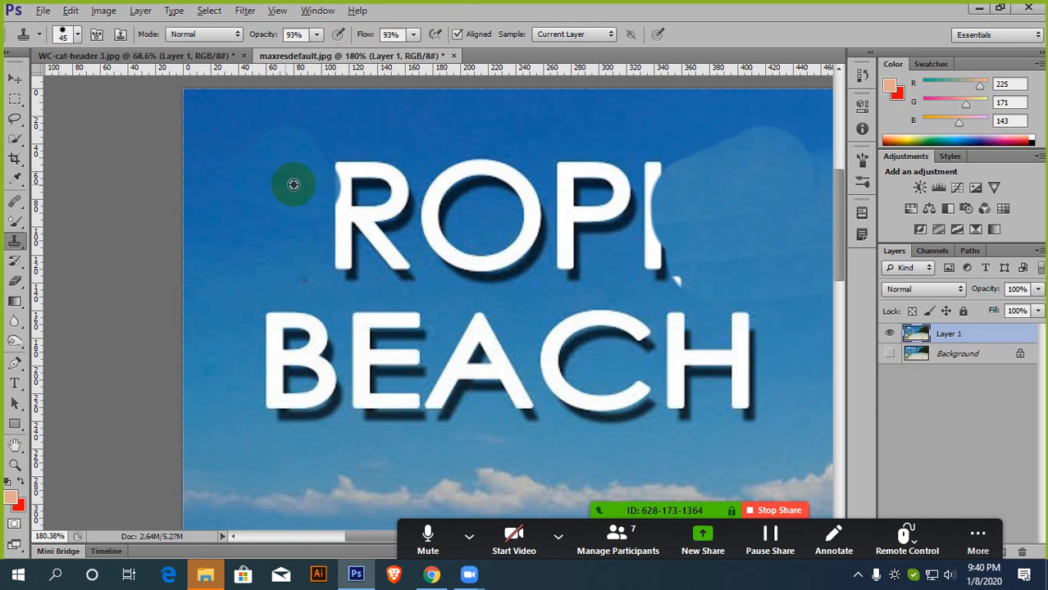
Step: Sample the clean sky where the T was and clone it over the letters R and O
{"action": "left_click", "coordinate": [294, 185], "text": "alt"}
{"action": "left_click_drag", "start_coordinate": [344, 180], "coordinate": [377, 187]}
{"action": "left_click", "coordinate": [318, 225]}
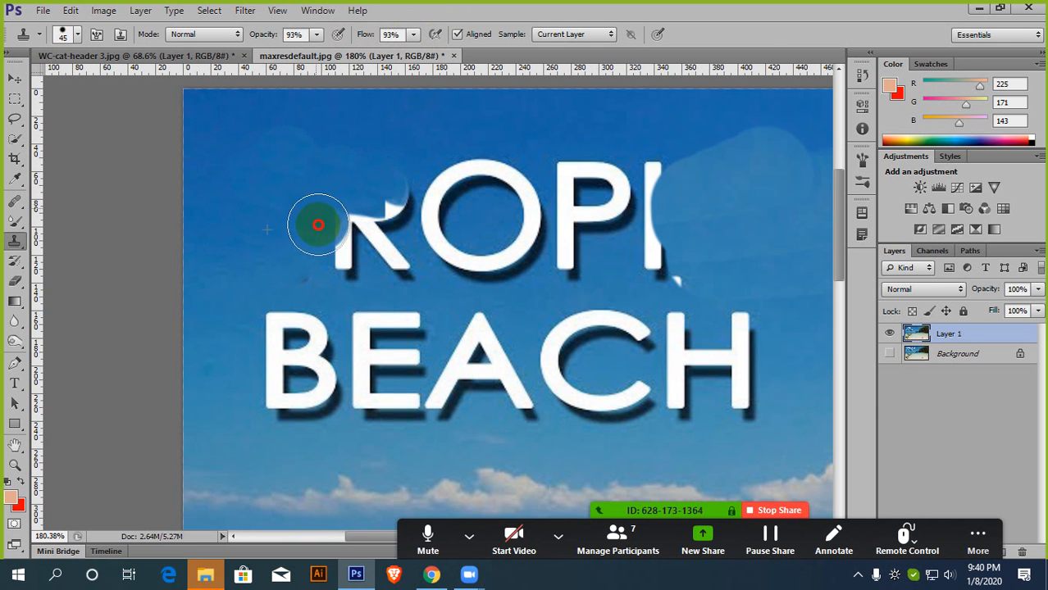
{"action": "mouse_move", "coordinate": [343, 251]}
{"action": "left_mouse_down"}
{"action": "mouse_move", "coordinate": [381, 227]}
{"action": "mouse_move", "coordinate": [393, 233]}
{"action": "mouse_move", "coordinate": [389, 260]}
{"action": "mouse_move", "coordinate": [435, 243]}
{"action": "mouse_move", "coordinate": [423, 201]}
{"action": "mouse_move", "coordinate": [468, 166]}
{"action": "mouse_move", "coordinate": [522, 182]}
{"action": "mouse_move", "coordinate": [500, 241]}
{"action": "mouse_move", "coordinate": [430, 250]}
{"action": "mouse_move", "coordinate": [469, 236]}
{"action": "mouse_move", "coordinate": [499, 258]}
{"action": "mouse_move", "coordinate": [533, 246]}
{"action": "mouse_move", "coordinate": [486, 236]}
{"action": "left_mouse_up"}
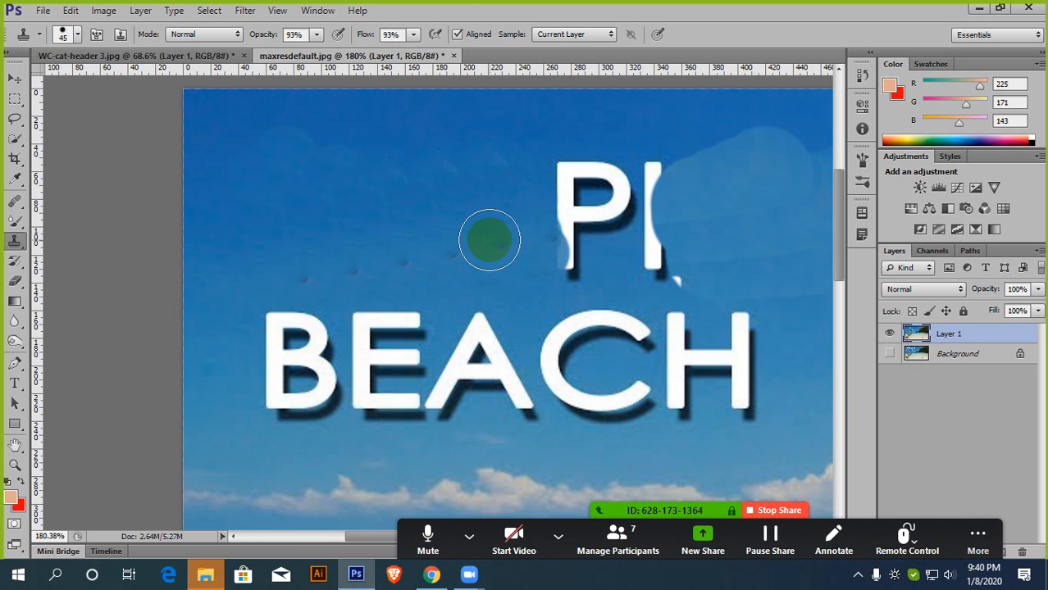
Step: Resample sky above BEACH and clone it over the dark leftover specks and the letter P
{"action": "left_click", "coordinate": [289, 271], "text": "alt"}
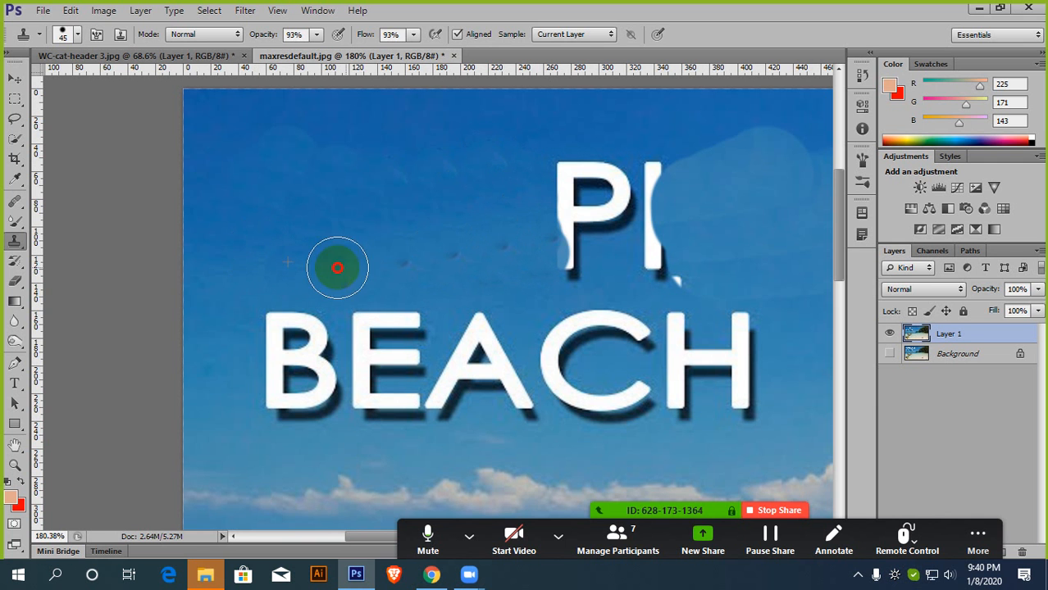
{"action": "mouse_move", "coordinate": [337, 268]}
{"action": "left_mouse_down"}
{"action": "mouse_move", "coordinate": [541, 245]}
{"action": "mouse_move", "coordinate": [512, 238]}
{"action": "mouse_move", "coordinate": [567, 194]}
{"action": "mouse_move", "coordinate": [541, 188]}
{"action": "mouse_move", "coordinate": [592, 190]}
{"action": "mouse_move", "coordinate": [540, 199]}
{"action": "mouse_move", "coordinate": [526, 224]}
{"action": "left_mouse_up"}
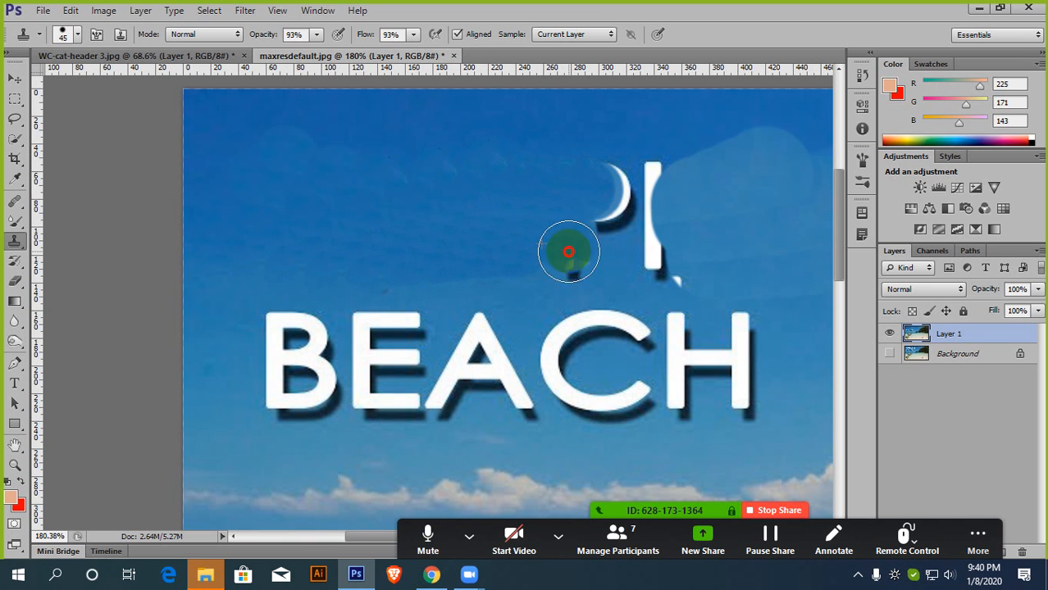
{"action": "mouse_move", "coordinate": [568, 251]}
{"action": "left_mouse_down"}
{"action": "mouse_move", "coordinate": [597, 221]}
{"action": "mouse_move", "coordinate": [607, 182]}
{"action": "mouse_move", "coordinate": [589, 229]}
{"action": "left_mouse_up"}
Step: Mute three guests in the Zoom participants list and minimize the list
{"action": "left_click", "coordinate": [623, 537]}
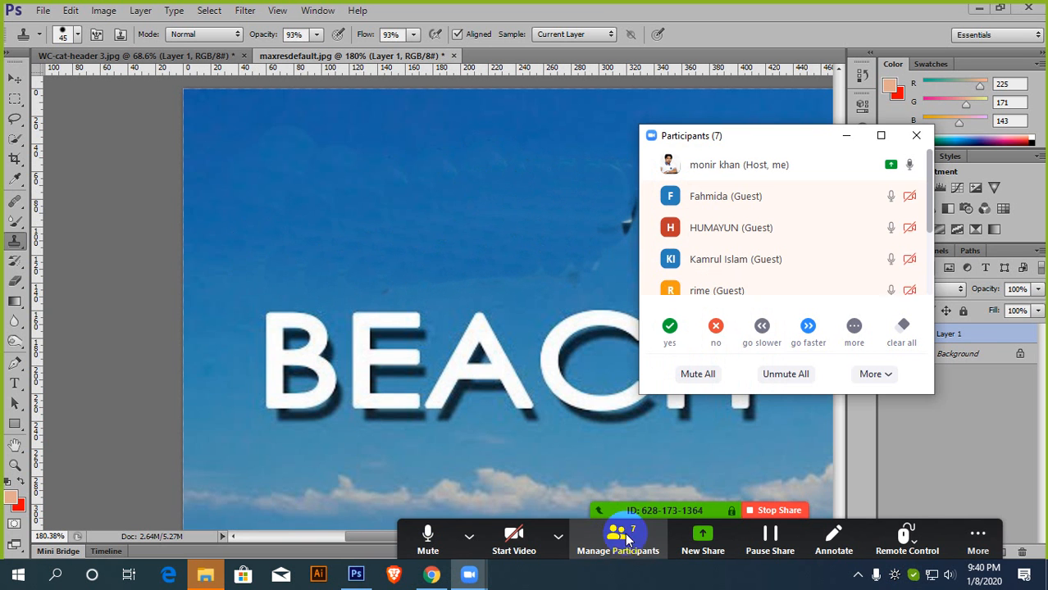
{"action": "mouse_move", "coordinate": [838, 260]}
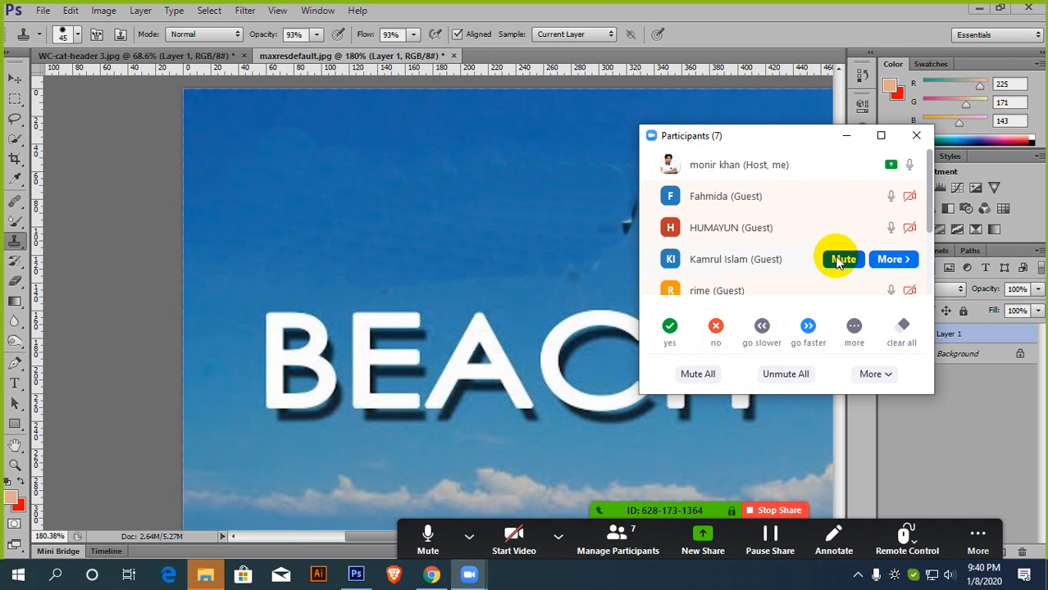
{"action": "left_click", "coordinate": [844, 197]}
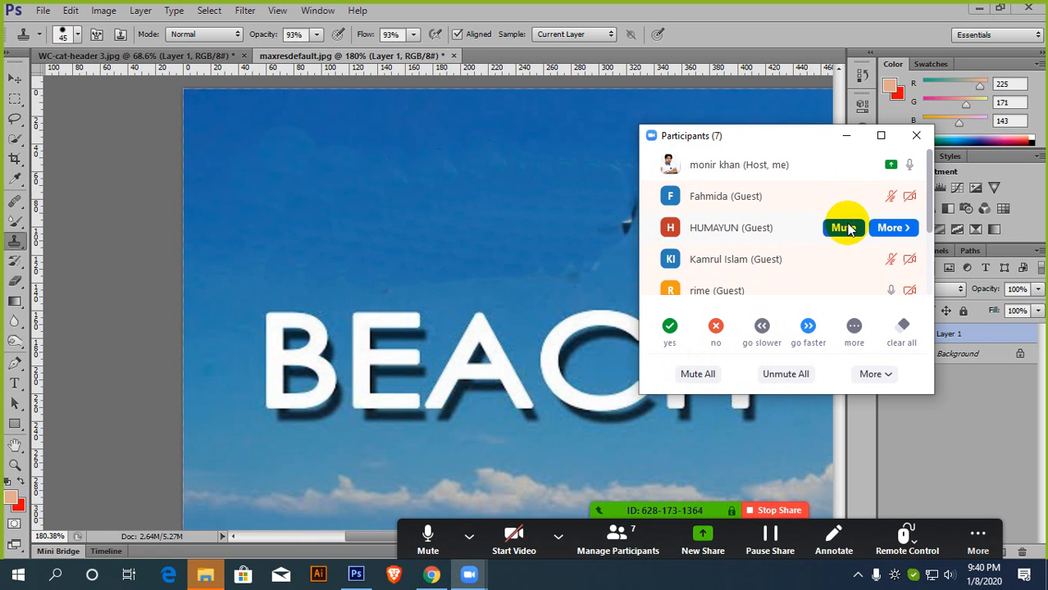
{"action": "left_click", "coordinate": [844, 228]}
{"action": "mouse_move", "coordinate": [823, 198]}
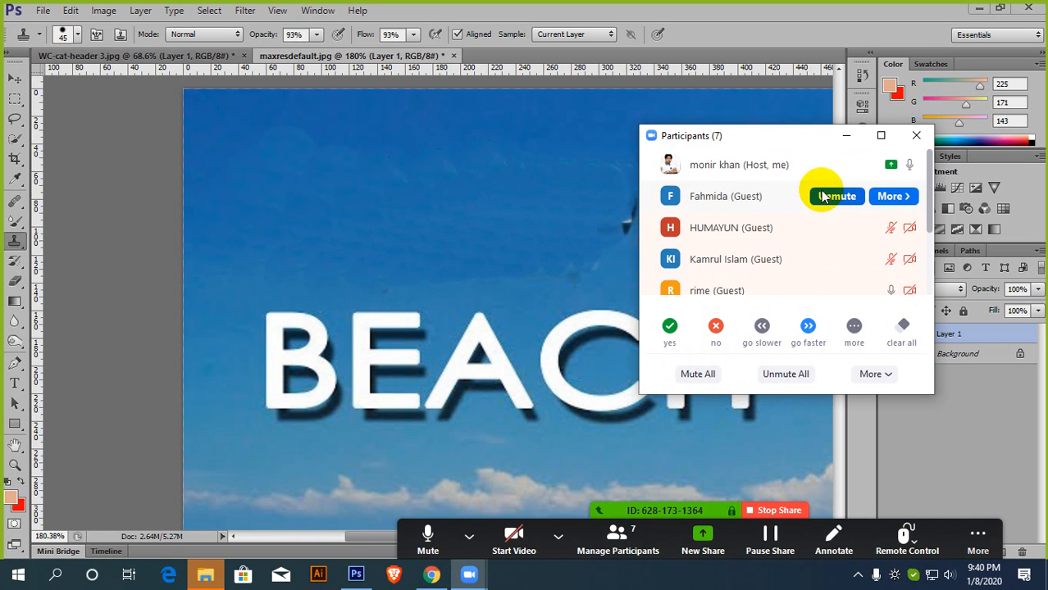
{"action": "left_click", "coordinate": [846, 136]}
Step: Clone sky over the remaining letter I and the leftover specks above BEACH
{"action": "scroll", "coordinate": [559, 282], "scroll_direction": "down", "scroll_amount": 3}
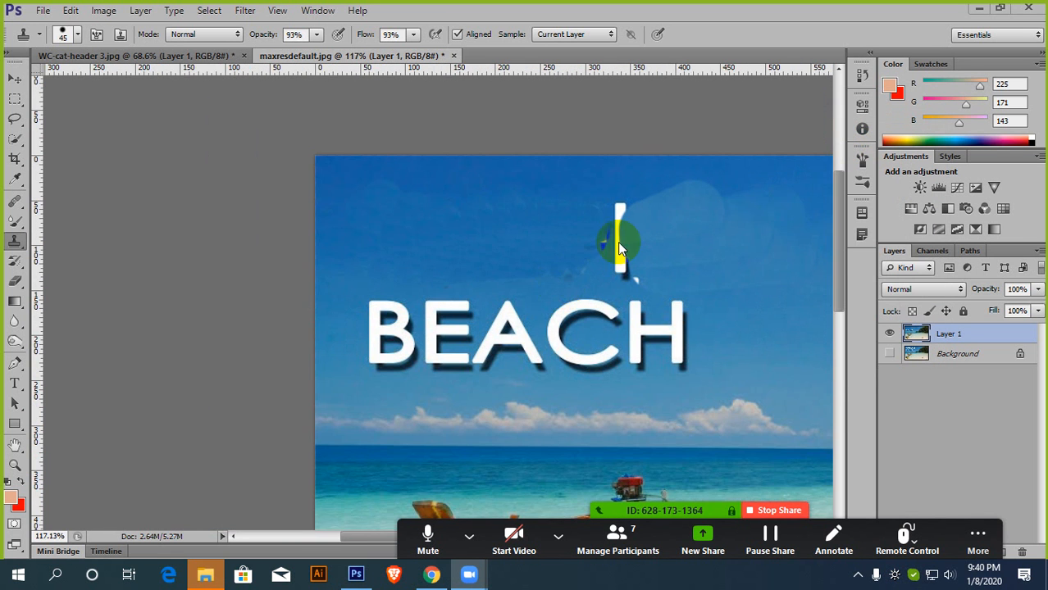
{"action": "scroll", "coordinate": [664, 216], "scroll_direction": "up", "scroll_amount": 3}
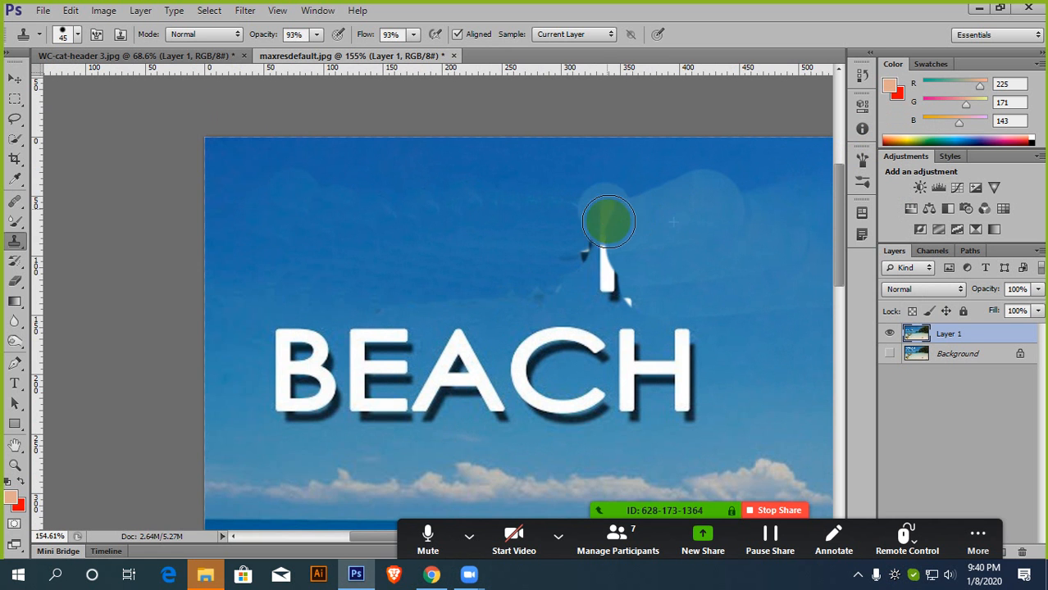
{"action": "mouse_move", "coordinate": [608, 221]}
{"action": "left_mouse_down"}
{"action": "mouse_move", "coordinate": [612, 252]}
{"action": "mouse_move", "coordinate": [593, 272]}
{"action": "mouse_move", "coordinate": [629, 289]}
{"action": "mouse_move", "coordinate": [555, 275]}
{"action": "left_mouse_up"}
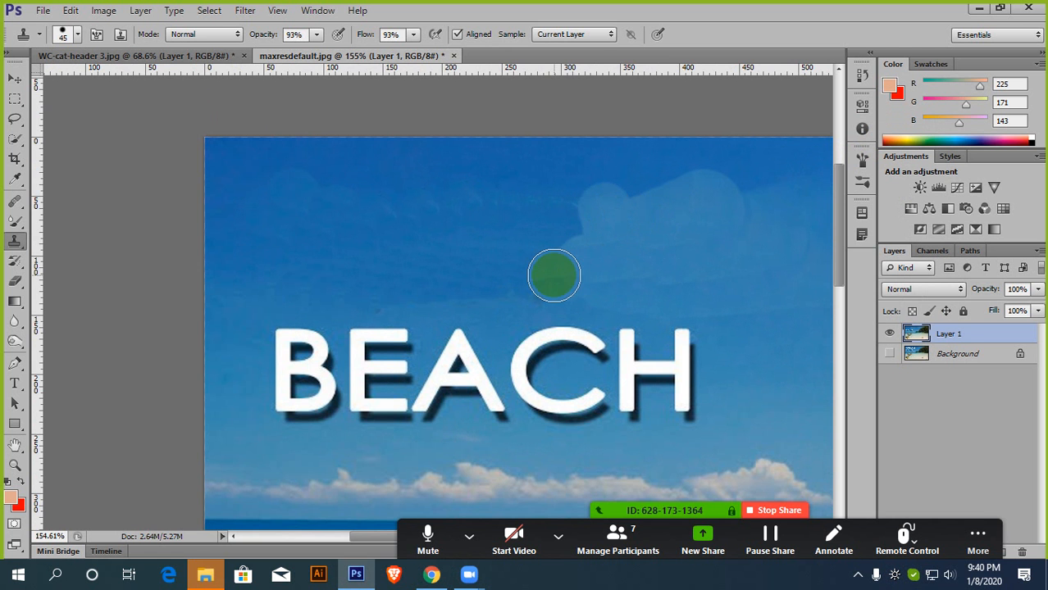
Step: Set the Clone Stamp's opacity and flow to 100%
{"action": "scroll", "coordinate": [554, 275], "scroll_direction": "down", "scroll_amount": 4}
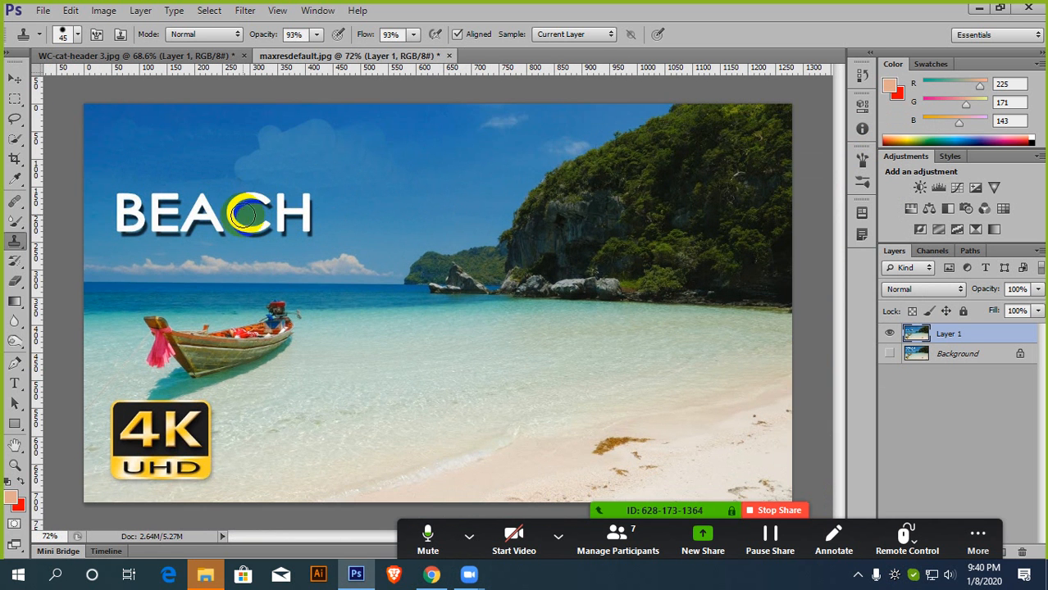
{"action": "scroll", "coordinate": [246, 215], "scroll_direction": "up", "scroll_amount": 2}
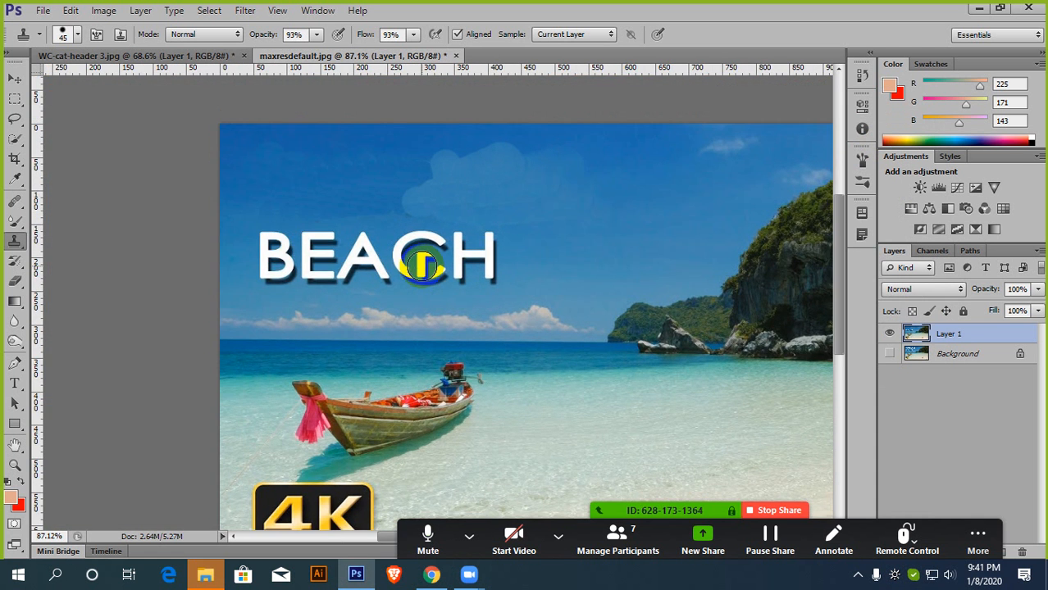
{"action": "scroll", "coordinate": [420, 264], "scroll_direction": "down", "scroll_amount": 3}
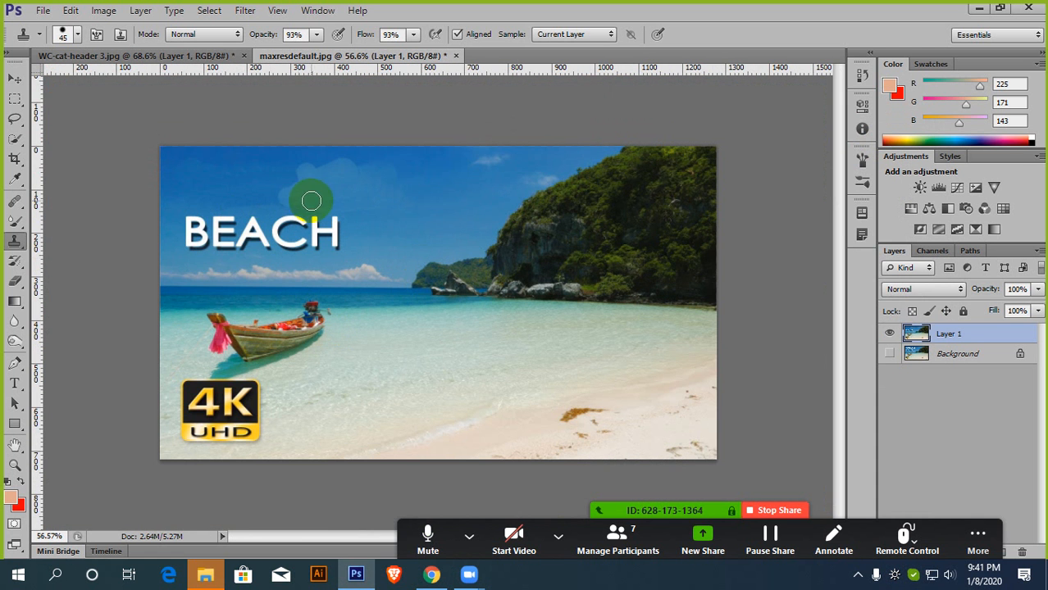
{"action": "scroll", "coordinate": [293, 428], "scroll_direction": "up", "scroll_amount": 4}
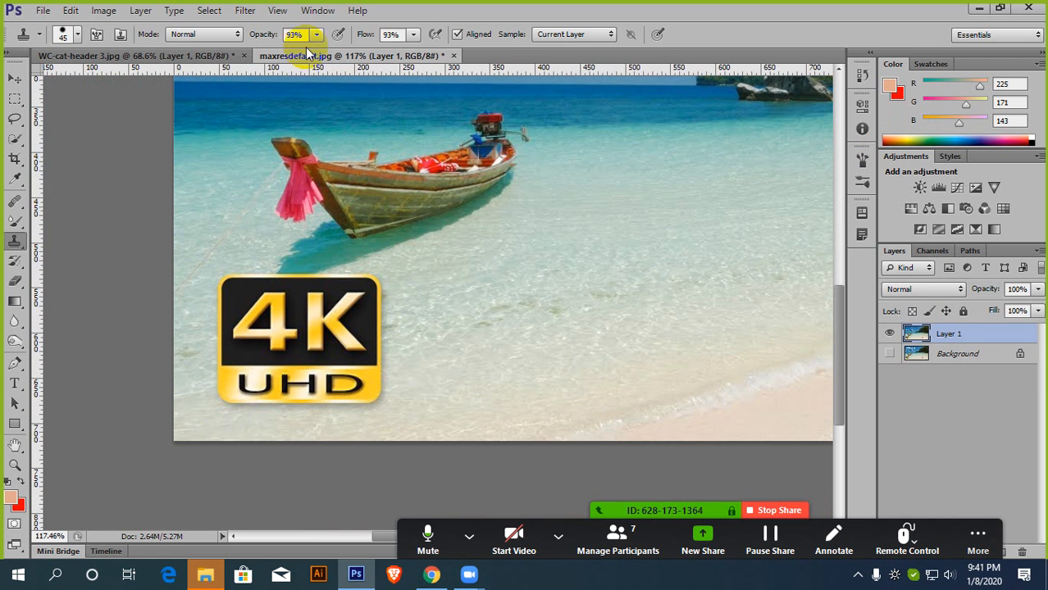
{"action": "left_click_drag", "start_coordinate": [314, 52], "coordinate": [326, 52]}
{"action": "left_click", "coordinate": [413, 34]}
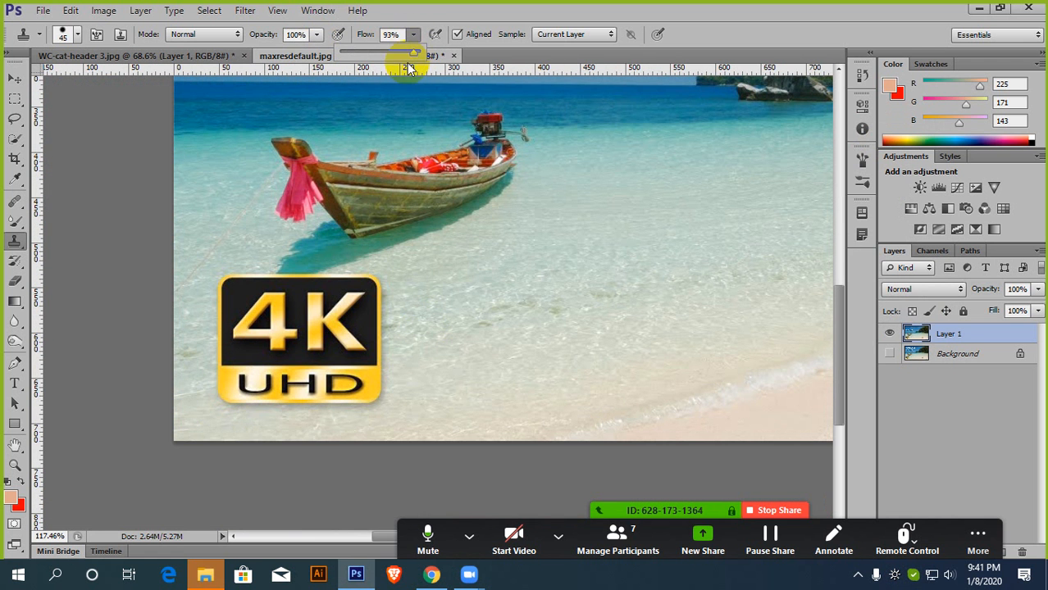
{"action": "left_click_drag", "start_coordinate": [415, 53], "coordinate": [468, 51]}
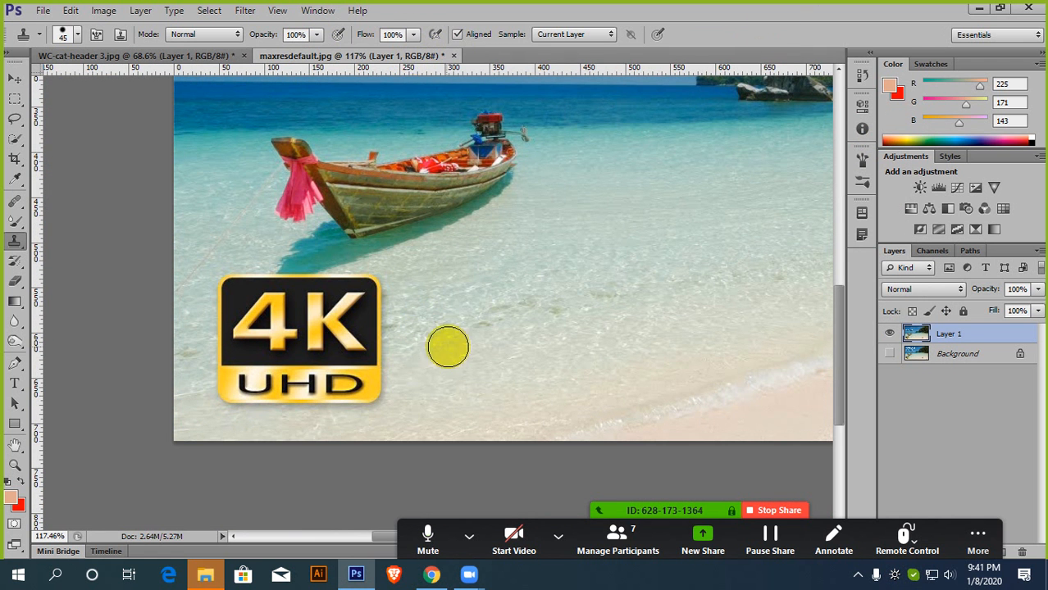
Step: Sample the water beside the 4K logo and clone it over the right part of the K with a 45 px brush
{"action": "scroll", "coordinate": [435, 355], "scroll_direction": "up", "scroll_amount": 2}
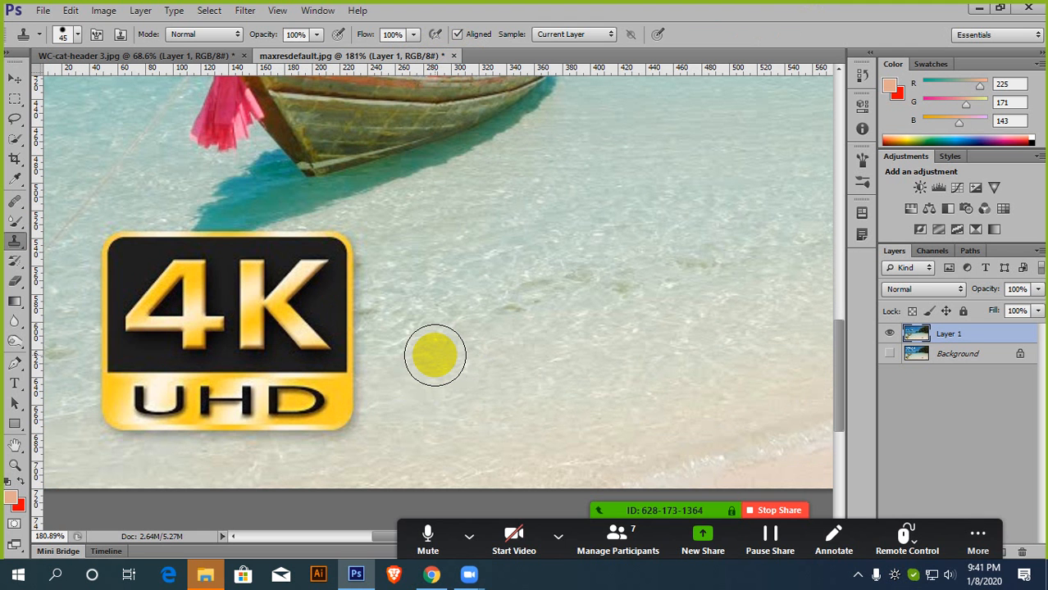
{"action": "key", "text": "bracketright"}
{"action": "key", "text": "bracketright"}
{"action": "key", "text": "bracketleft"}
{"action": "key", "text": "bracketleft"}
{"action": "key", "text": "bracketleft"}
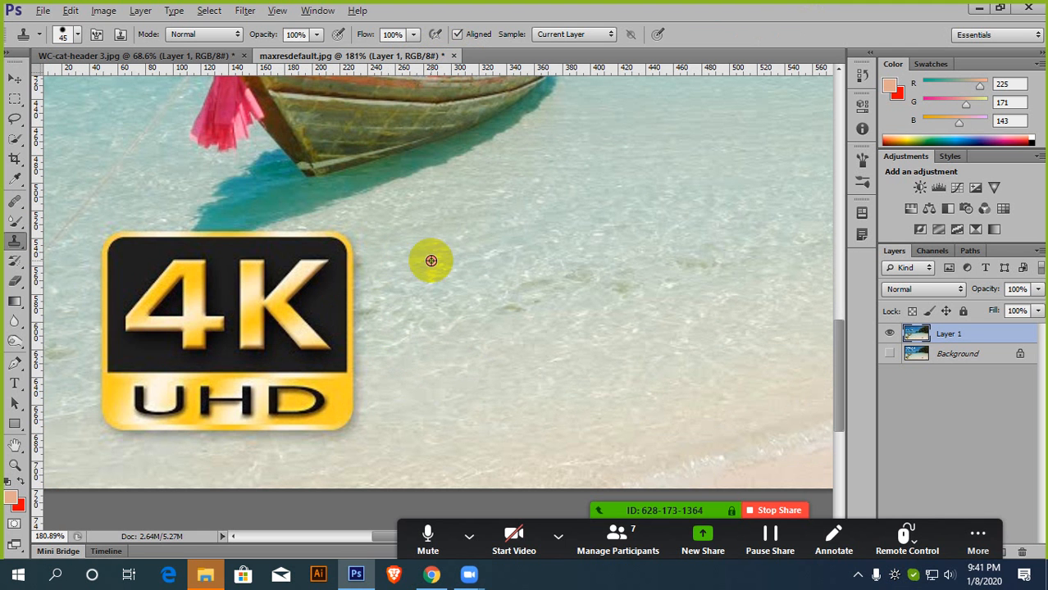
{"action": "mouse_move", "coordinate": [359, 264]}
{"action": "left_mouse_down"}
{"action": "mouse_move", "coordinate": [346, 250]}
{"action": "mouse_move", "coordinate": [309, 250]}
{"action": "left_mouse_up"}
{"action": "mouse_move", "coordinate": [367, 281]}
{"action": "left_mouse_down"}
{"action": "mouse_move", "coordinate": [362, 300]}
{"action": "mouse_move", "coordinate": [327, 291]}
{"action": "mouse_move", "coordinate": [401, 295]}
{"action": "left_mouse_up"}
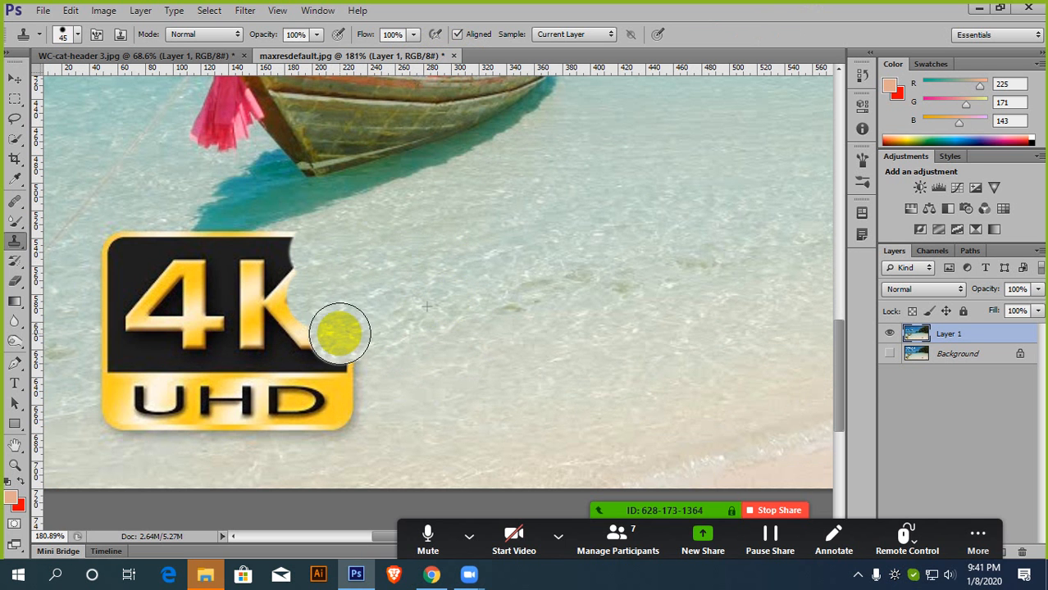
Step: Clone water over the rest of the 4K lettering, resampling just above and beside the logo's upper corner
{"action": "left_click_drag", "start_coordinate": [295, 332], "coordinate": [290, 322]}
{"action": "left_click", "coordinate": [386, 238], "text": "alt"}
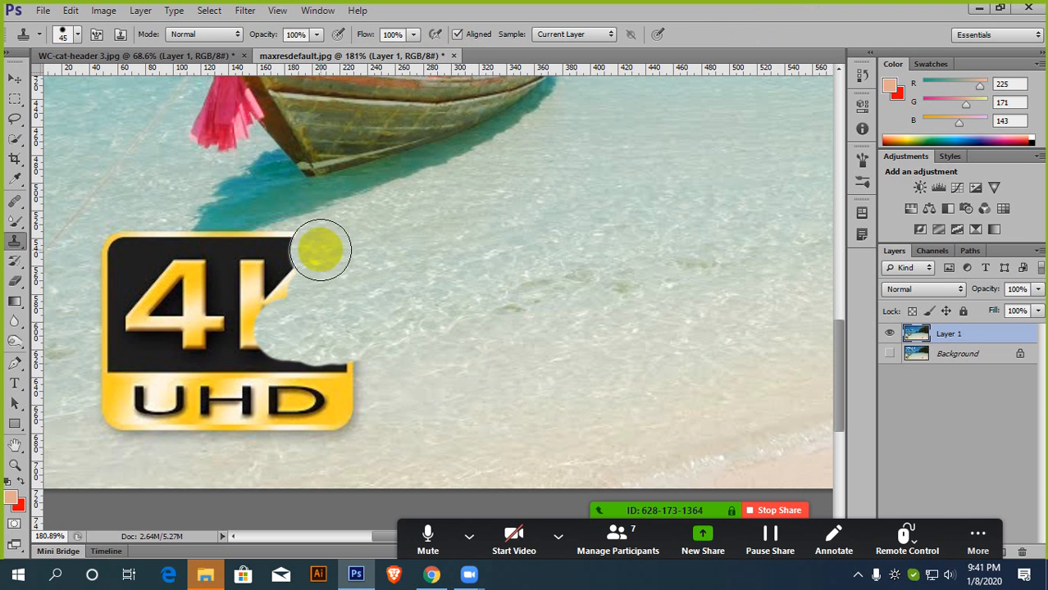
{"action": "mouse_move", "coordinate": [320, 249]}
{"action": "left_mouse_down"}
{"action": "mouse_move", "coordinate": [270, 262]}
{"action": "mouse_move", "coordinate": [234, 288]}
{"action": "left_mouse_up"}
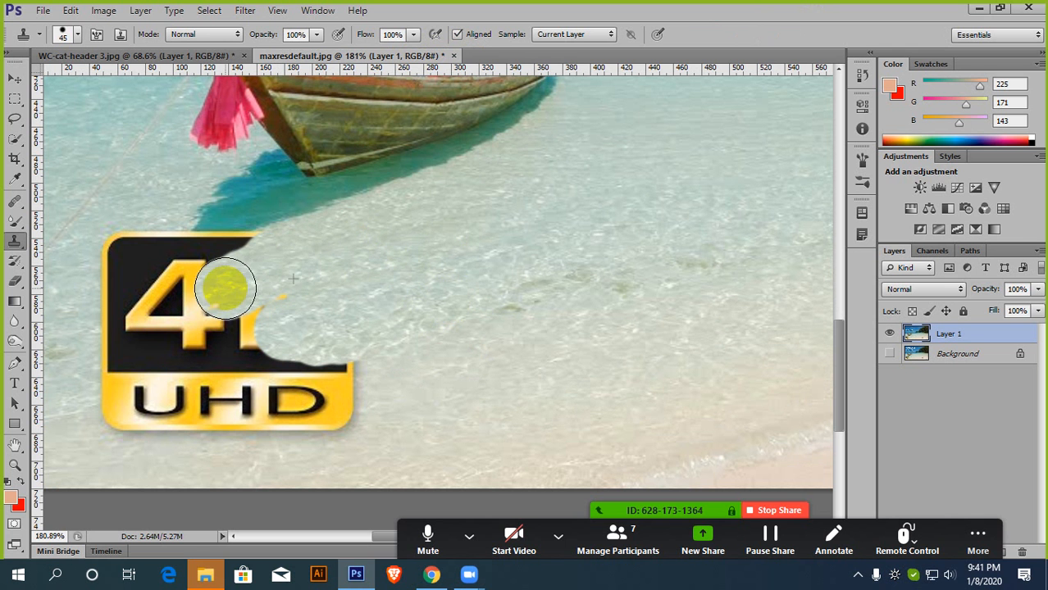
{"action": "mouse_move", "coordinate": [324, 284]}
{"action": "left_mouse_down"}
{"action": "mouse_move", "coordinate": [213, 316]}
{"action": "mouse_move", "coordinate": [258, 326]}
{"action": "mouse_move", "coordinate": [219, 333]}
{"action": "mouse_move", "coordinate": [137, 332]}
{"action": "mouse_move", "coordinate": [307, 307]}
{"action": "mouse_move", "coordinate": [336, 290]}
{"action": "mouse_move", "coordinate": [108, 292]}
{"action": "mouse_move", "coordinate": [154, 306]}
{"action": "mouse_move", "coordinate": [103, 314]}
{"action": "left_mouse_up"}
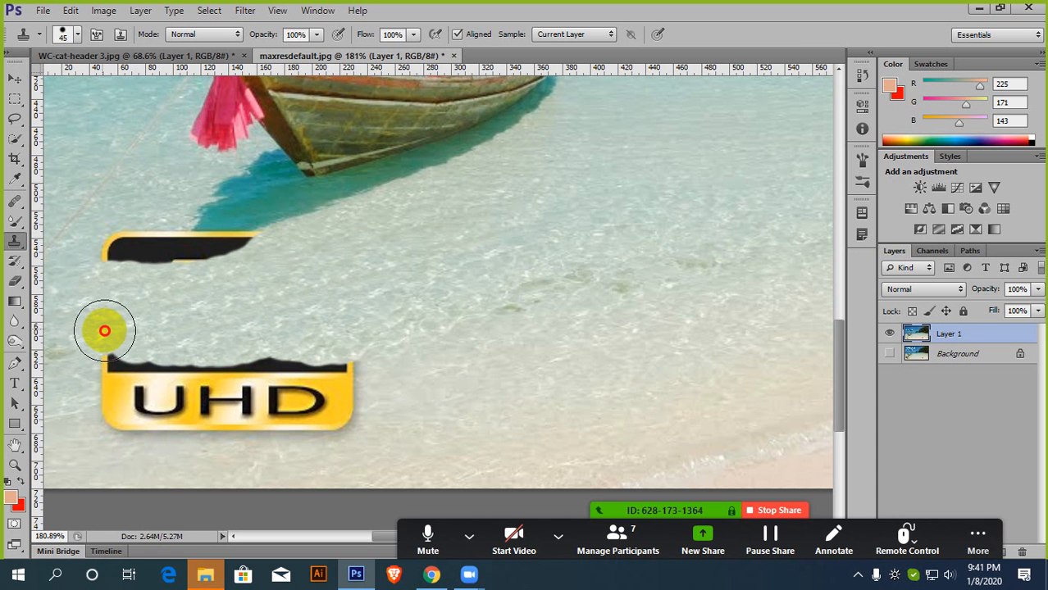
Step: Reduce the brush to 30 px and clone water over the logo's leftover upper edge on both sides of the boat's shadow
{"action": "scroll", "coordinate": [214, 280], "scroll_direction": "up", "scroll_amount": 4}
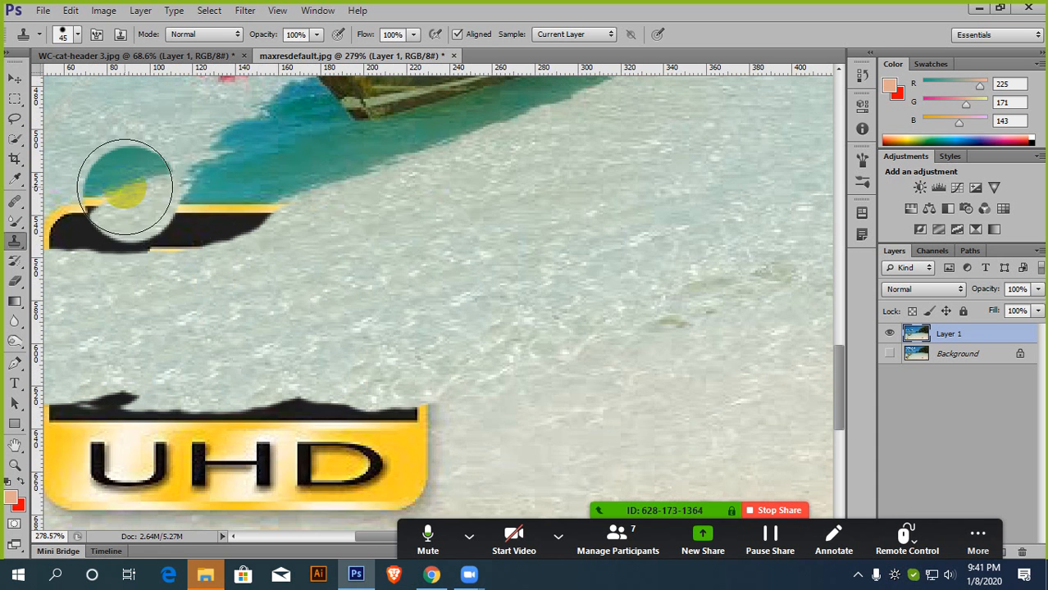
{"action": "left_click_drag", "start_coordinate": [168, 195], "coordinate": [441, 241]}
{"action": "left_click_drag", "start_coordinate": [297, 236], "coordinate": [378, 251]}
{"action": "key", "text": "bracketleft"}
{"action": "key", "text": "bracketleft"}
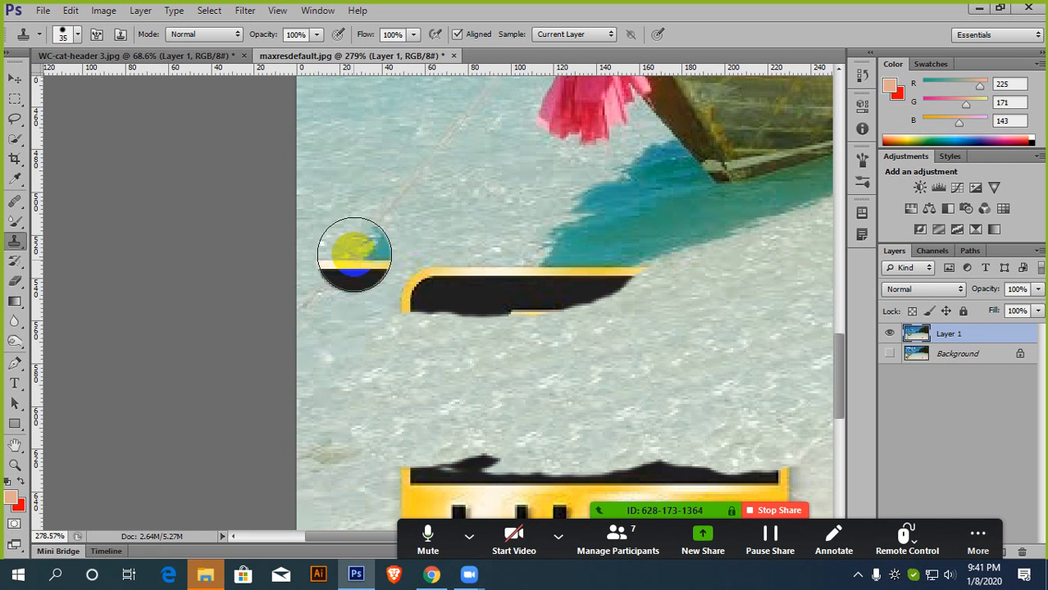
{"action": "key", "text": "bracketleft"}
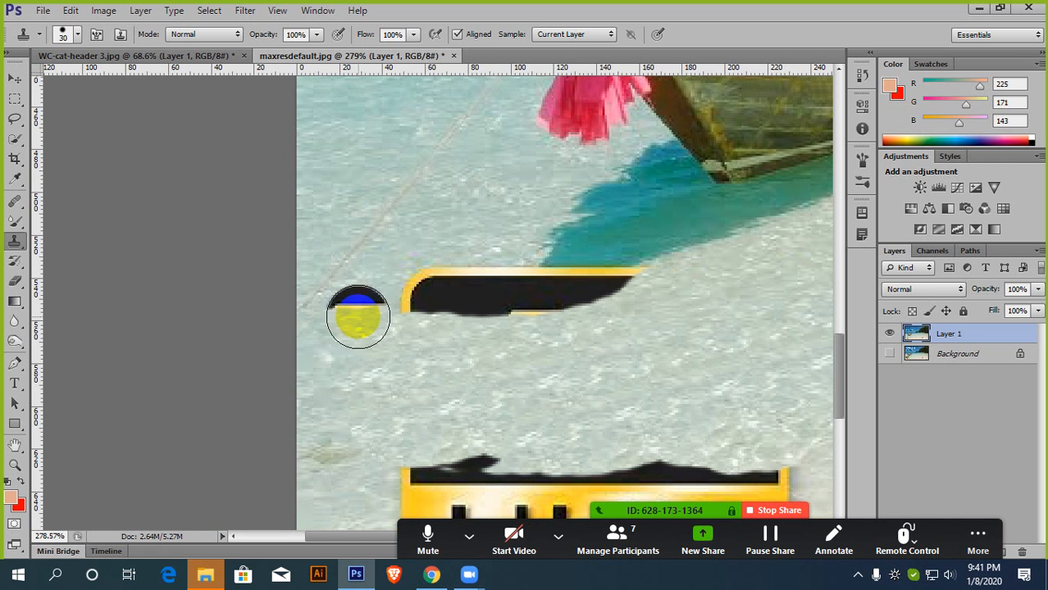
{"action": "mouse_move", "coordinate": [401, 299]}
{"action": "left_mouse_down"}
{"action": "mouse_move", "coordinate": [423, 273]}
{"action": "mouse_move", "coordinate": [453, 277]}
{"action": "mouse_move", "coordinate": [440, 309]}
{"action": "mouse_move", "coordinate": [504, 256]}
{"action": "mouse_move", "coordinate": [477, 288]}
{"action": "left_mouse_up"}
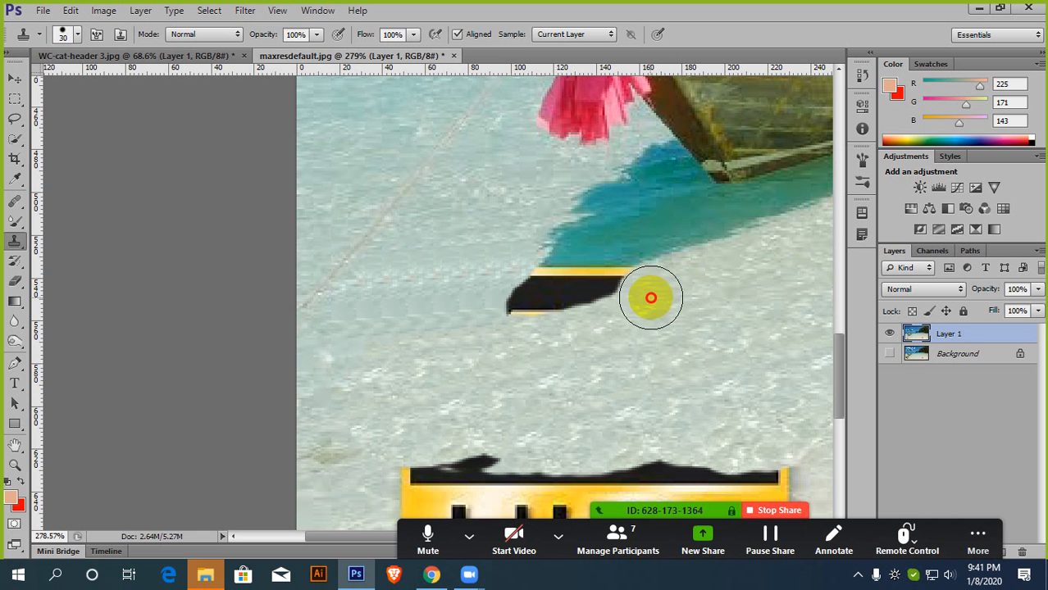
{"action": "left_click_drag", "start_coordinate": [650, 298], "coordinate": [547, 341]}
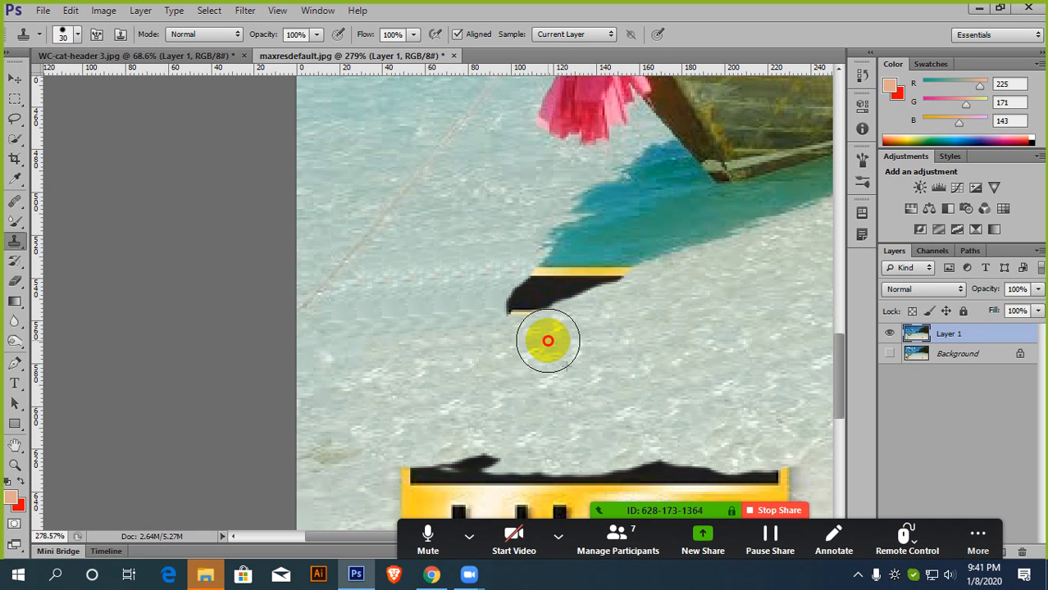
Step: Rebuild the tip of the boat's shadow by cloning teal water over the last upper logo fragment with a 10 px brush
{"action": "scroll", "coordinate": [595, 238], "scroll_direction": "up", "scroll_amount": 3}
{"action": "key", "text": "bracketleft"}
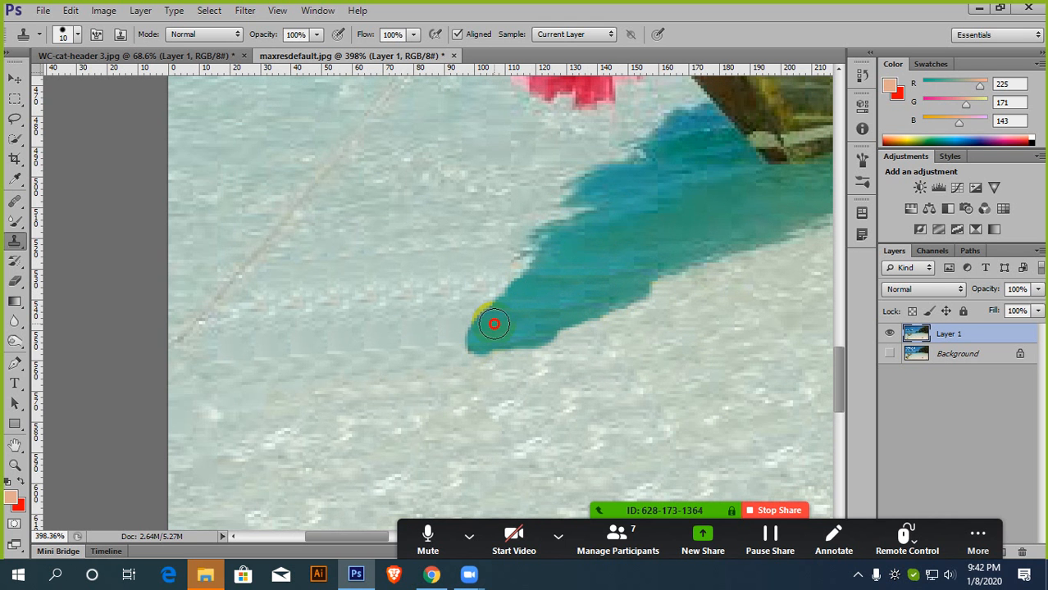
{"action": "scroll", "coordinate": [509, 330], "scroll_direction": "down", "scroll_amount": 5}
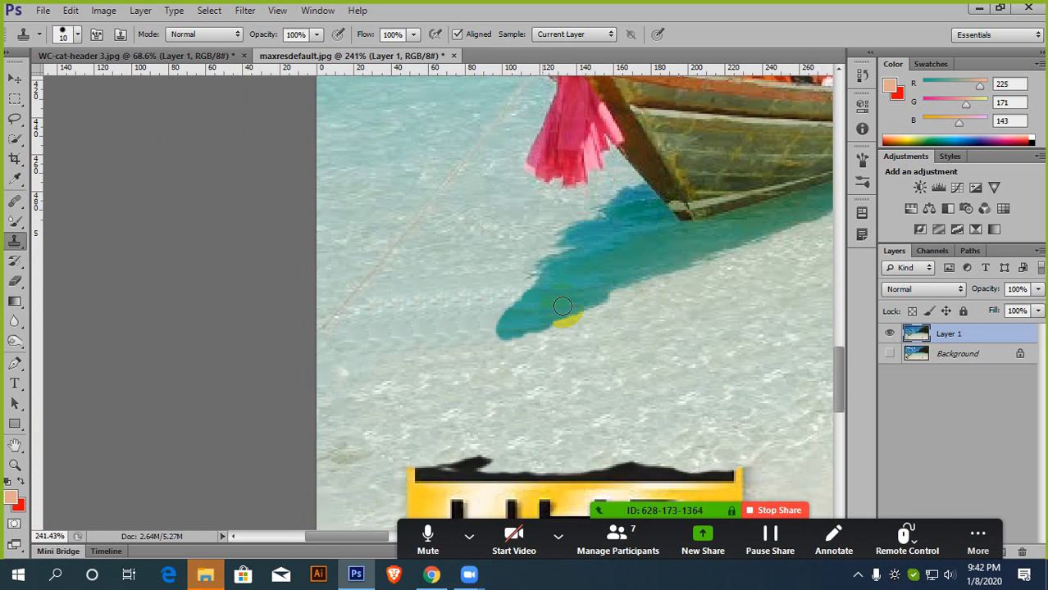
{"action": "scroll", "coordinate": [650, 417], "scroll_direction": "up", "scroll_amount": 1}
{"action": "scroll", "coordinate": [659, 418], "scroll_direction": "down", "scroll_amount": 1}
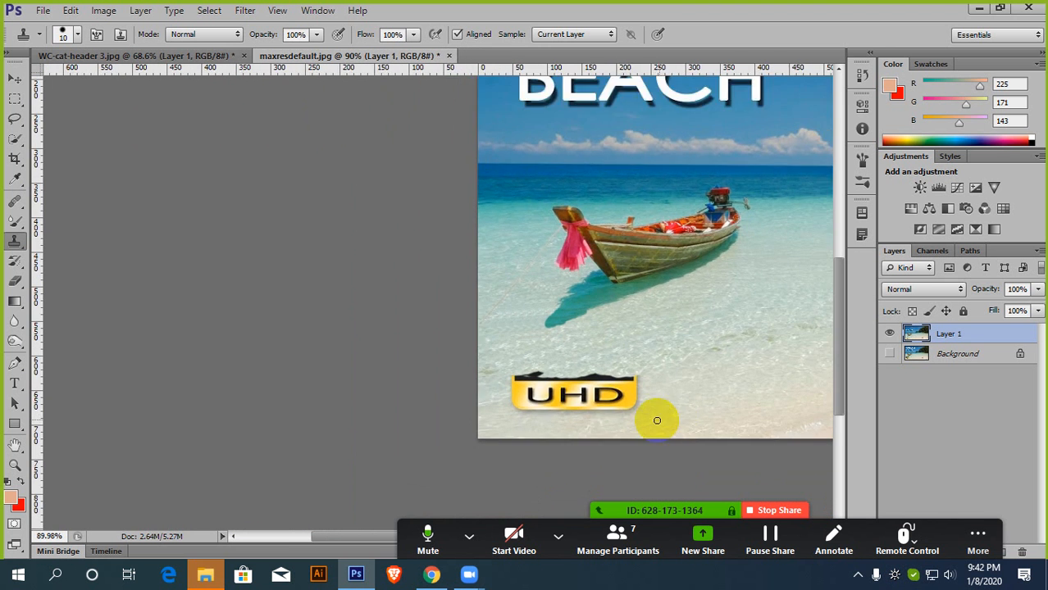
Step: Clone water and wet sand over the logo's UHD bar and its black upper edge with a 20 px brush
{"action": "scroll", "coordinate": [647, 394], "scroll_direction": "up", "scroll_amount": 4}
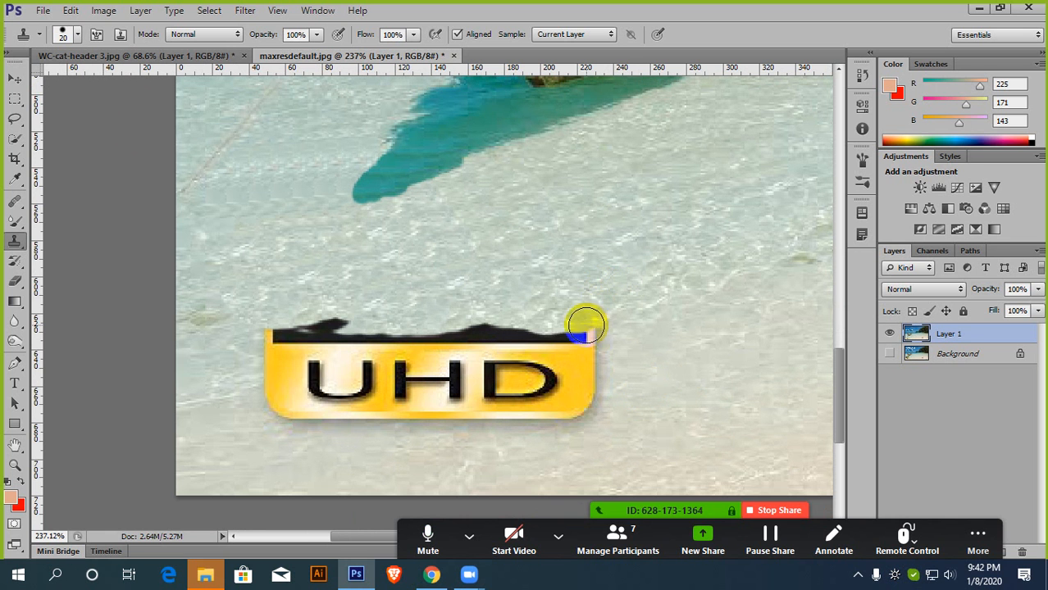
{"action": "mouse_move", "coordinate": [584, 321]}
{"action": "left_mouse_down"}
{"action": "mouse_move", "coordinate": [535, 325]}
{"action": "mouse_move", "coordinate": [449, 355]}
{"action": "mouse_move", "coordinate": [407, 355]}
{"action": "mouse_move", "coordinate": [485, 334]}
{"action": "mouse_move", "coordinate": [440, 336]}
{"action": "mouse_move", "coordinate": [424, 354]}
{"action": "mouse_move", "coordinate": [404, 341]}
{"action": "mouse_move", "coordinate": [300, 346]}
{"action": "mouse_move", "coordinate": [341, 323]}
{"action": "mouse_move", "coordinate": [304, 328]}
{"action": "mouse_move", "coordinate": [251, 359]}
{"action": "mouse_move", "coordinate": [267, 332]}
{"action": "mouse_move", "coordinate": [303, 327]}
{"action": "mouse_move", "coordinate": [285, 346]}
{"action": "mouse_move", "coordinate": [308, 367]}
{"action": "mouse_move", "coordinate": [399, 354]}
{"action": "left_mouse_up"}
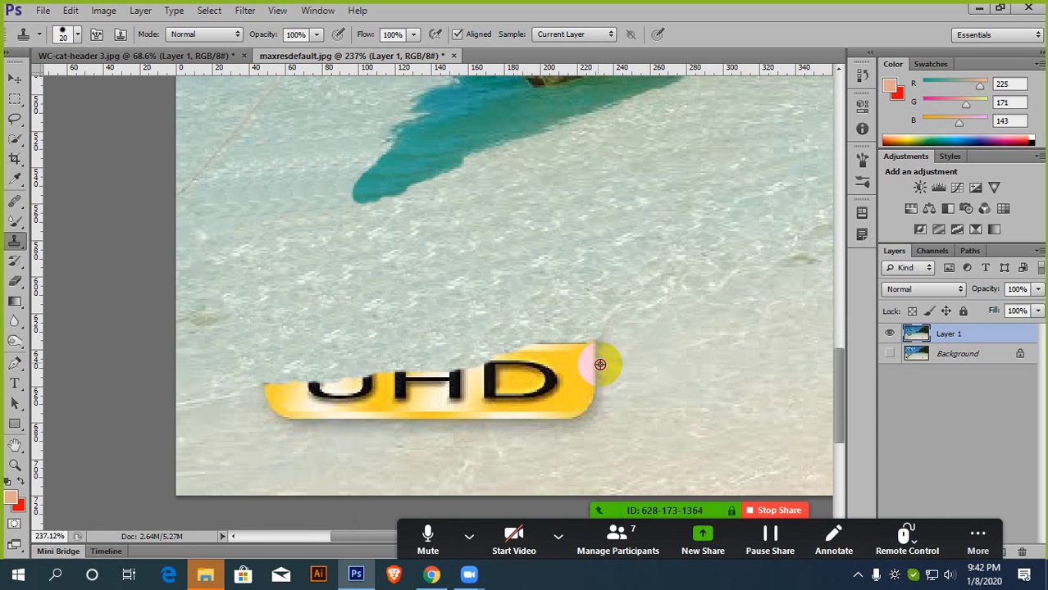
{"action": "mouse_move", "coordinate": [571, 404]}
{"action": "left_mouse_down"}
{"action": "mouse_move", "coordinate": [558, 358]}
{"action": "mouse_move", "coordinate": [599, 362]}
{"action": "mouse_move", "coordinate": [577, 421]}
{"action": "mouse_move", "coordinate": [556, 416]}
{"action": "mouse_move", "coordinate": [537, 382]}
{"action": "mouse_move", "coordinate": [543, 365]}
{"action": "mouse_move", "coordinate": [531, 358]}
{"action": "mouse_move", "coordinate": [533, 370]}
{"action": "mouse_move", "coordinate": [499, 373]}
{"action": "mouse_move", "coordinate": [535, 385]}
{"action": "mouse_move", "coordinate": [518, 401]}
{"action": "mouse_move", "coordinate": [552, 409]}
{"action": "mouse_move", "coordinate": [492, 413]}
{"action": "mouse_move", "coordinate": [523, 401]}
{"action": "mouse_move", "coordinate": [490, 390]}
{"action": "mouse_move", "coordinate": [505, 376]}
{"action": "mouse_move", "coordinate": [462, 381]}
{"action": "mouse_move", "coordinate": [500, 418]}
{"action": "mouse_move", "coordinate": [437, 407]}
{"action": "mouse_move", "coordinate": [481, 403]}
{"action": "mouse_move", "coordinate": [442, 385]}
{"action": "left_mouse_up"}
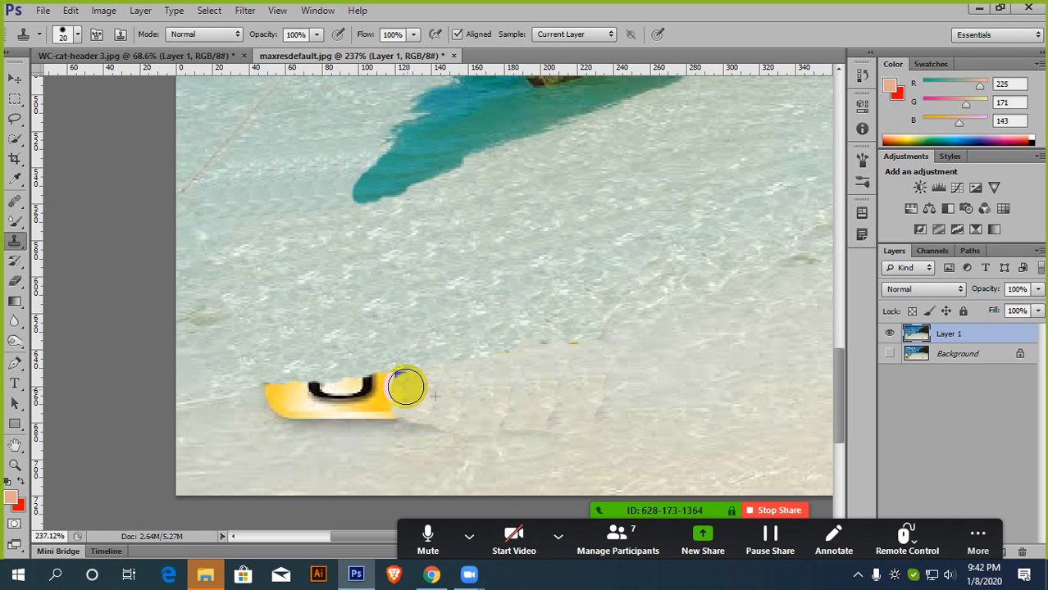
{"action": "mouse_move", "coordinate": [374, 385]}
{"action": "left_mouse_down"}
{"action": "mouse_move", "coordinate": [354, 403]}
{"action": "mouse_move", "coordinate": [328, 388]}
{"action": "mouse_move", "coordinate": [334, 411]}
{"action": "mouse_move", "coordinate": [399, 418]}
{"action": "mouse_move", "coordinate": [257, 397]}
{"action": "mouse_move", "coordinate": [297, 415]}
{"action": "left_mouse_up"}
Step: Resample the clean shallows beside the UHD remnants and clone over the yellow and dark leftovers nearest the image's edge
{"action": "scroll", "coordinate": [444, 424], "scroll_direction": "up", "scroll_amount": 4}
{"action": "scroll", "coordinate": [410, 379], "scroll_direction": "down", "scroll_amount": 4}
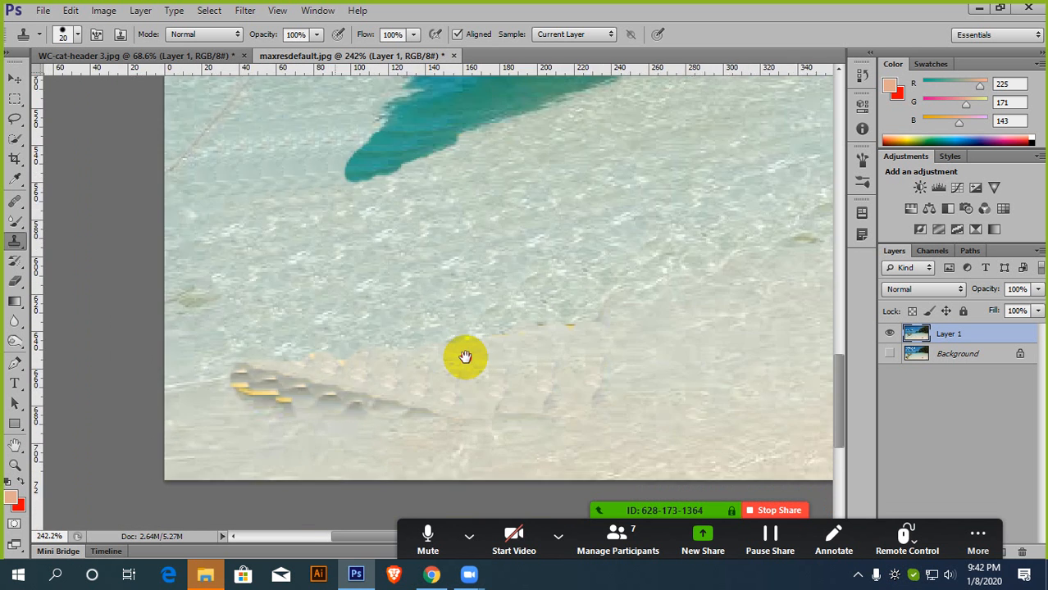
{"action": "scroll", "coordinate": [465, 357], "scroll_direction": "up", "scroll_amount": 4}
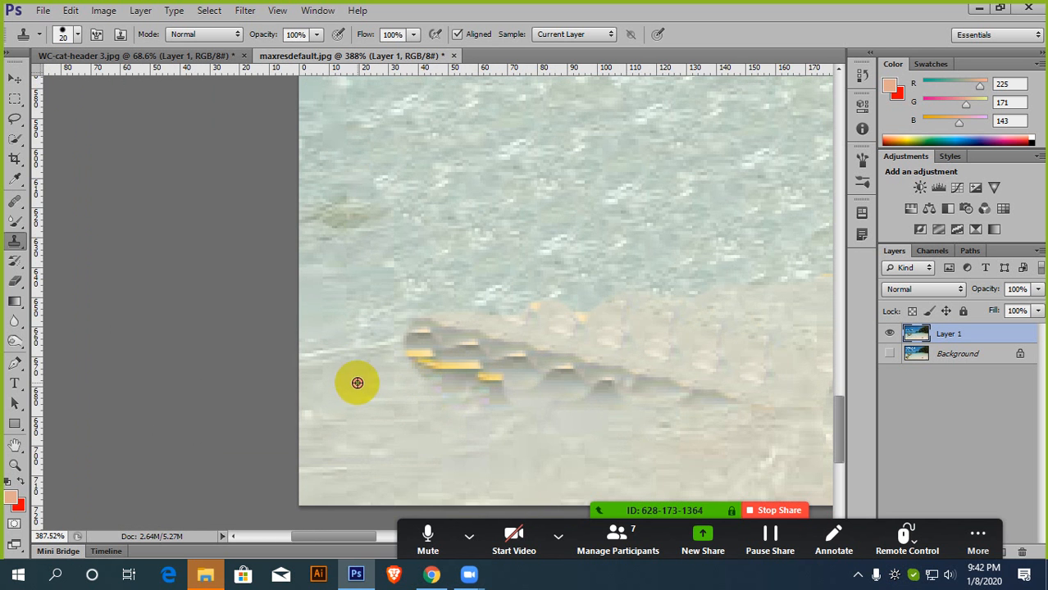
{"action": "mouse_move", "coordinate": [357, 383]}
{"action": "left_mouse_down"}
{"action": "mouse_move", "coordinate": [422, 348]}
{"action": "mouse_move", "coordinate": [476, 351]}
{"action": "mouse_move", "coordinate": [448, 382]}
{"action": "mouse_move", "coordinate": [513, 373]}
{"action": "mouse_move", "coordinate": [525, 369]}
{"action": "mouse_move", "coordinate": [450, 376]}
{"action": "mouse_move", "coordinate": [534, 329]}
{"action": "mouse_move", "coordinate": [555, 373]}
{"action": "mouse_move", "coordinate": [587, 334]}
{"action": "mouse_move", "coordinate": [581, 391]}
{"action": "mouse_move", "coordinate": [598, 386]}
{"action": "mouse_move", "coordinate": [628, 329]}
{"action": "left_mouse_up"}
{"action": "left_click", "coordinate": [426, 383], "text": "alt"}
{"action": "left_click", "coordinate": [501, 348]}
{"action": "left_click", "coordinate": [534, 328]}
Step: Resample nearby wet sand repeatedly and clone it over the remaining dark shadow marks from the UHD bar
{"action": "left_click", "coordinate": [494, 386], "text": "alt"}
{"action": "left_click", "coordinate": [587, 334]}
{"action": "left_click", "coordinate": [515, 394], "text": "alt"}
{"action": "left_click", "coordinate": [581, 392]}
{"action": "left_click", "coordinate": [556, 413], "text": "alt"}
{"action": "left_click_drag", "start_coordinate": [628, 386], "coordinate": [687, 362]}
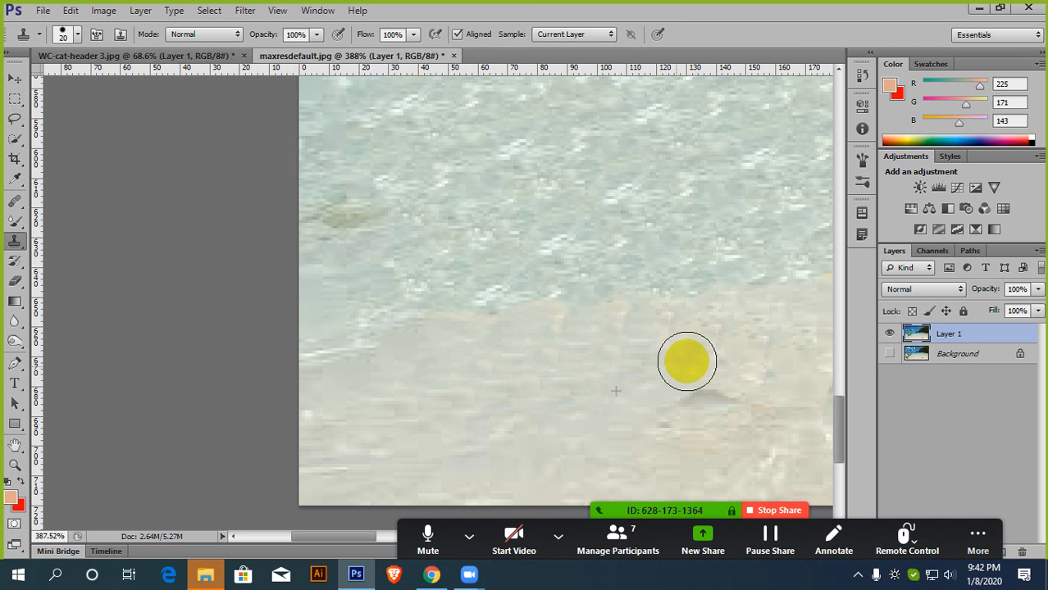
{"action": "left_click", "coordinate": [706, 394]}
{"action": "left_click", "coordinate": [753, 355]}
{"action": "scroll", "coordinate": [604, 414], "scroll_direction": "down", "scroll_amount": 10}
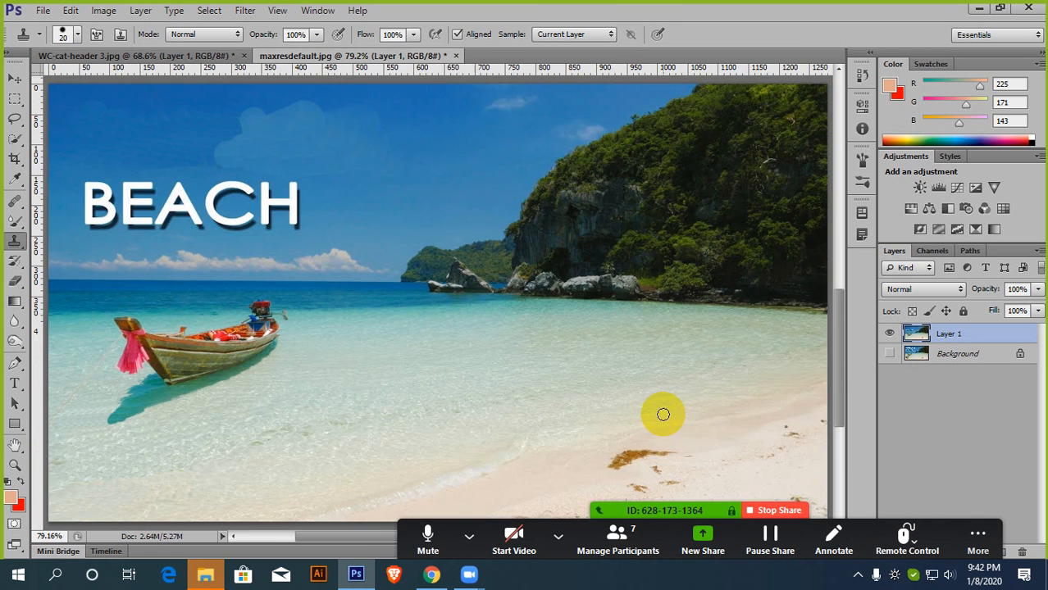
{"action": "scroll", "coordinate": [176, 414], "scroll_direction": "down", "scroll_amount": 2}
{"action": "scroll", "coordinate": [213, 414], "scroll_direction": "up", "scroll_amount": 1}
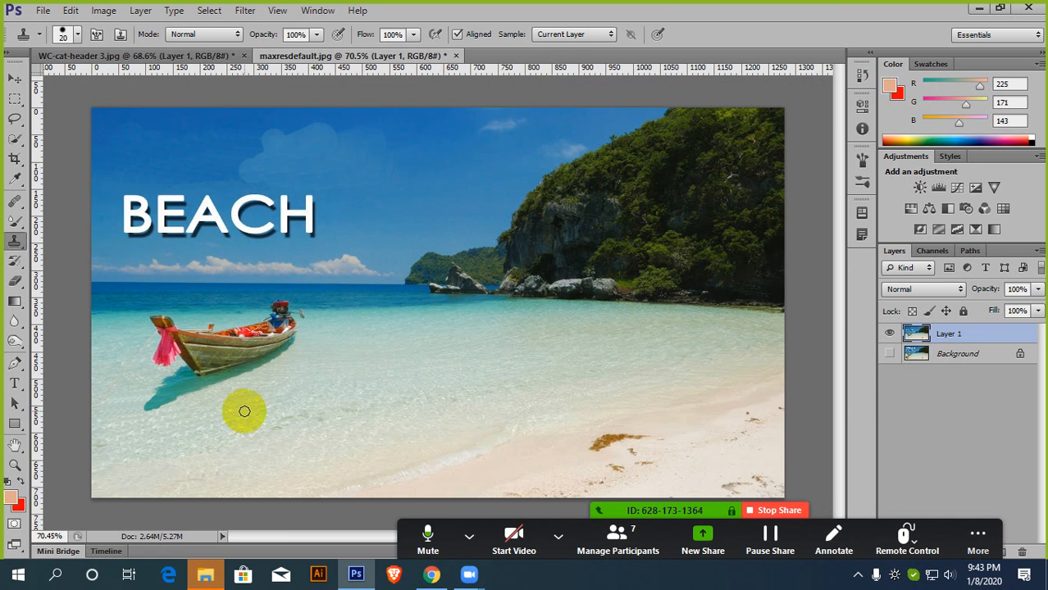
{"action": "scroll", "coordinate": [615, 332], "scroll_direction": "down", "scroll_amount": 4}
{"action": "scroll", "coordinate": [518, 334], "scroll_direction": "up", "scroll_amount": 2}
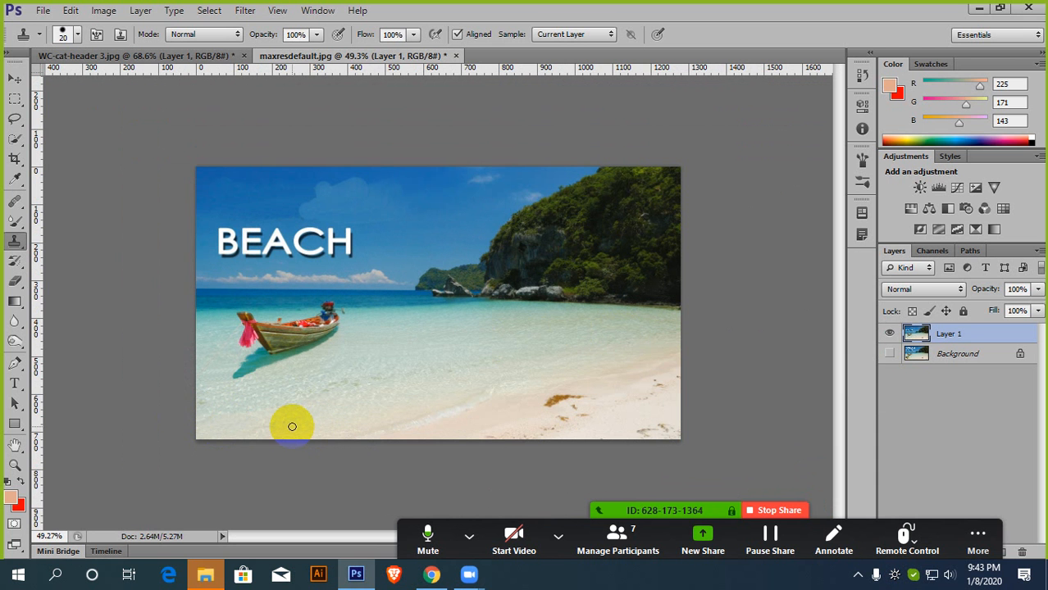
{"action": "left_click", "coordinate": [205, 574]}
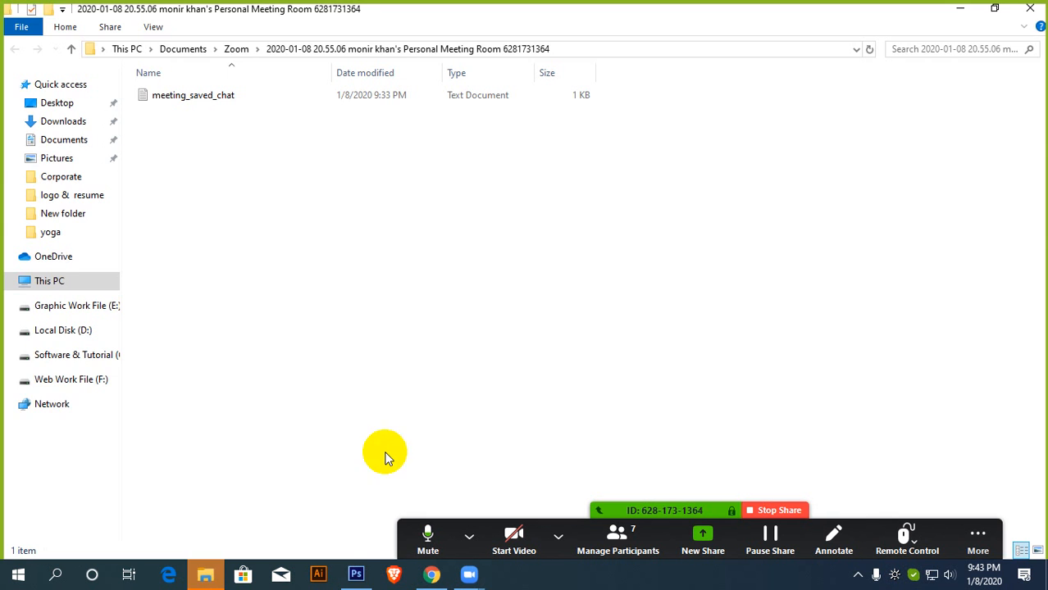
{"action": "left_click", "coordinate": [1027, 8]}
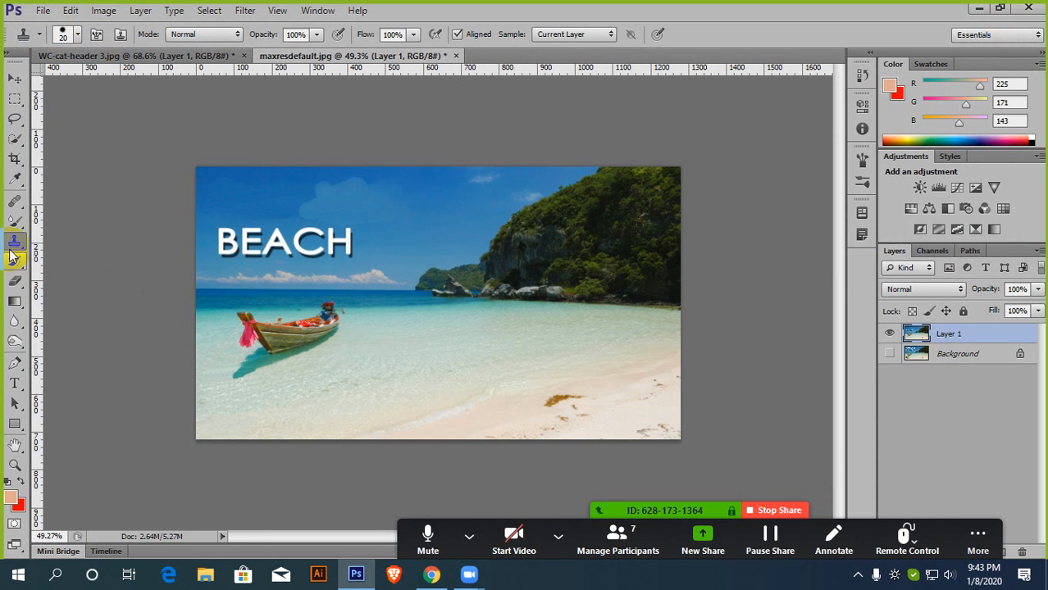
Step: Switch from the Clone Stamp to the Pattern Stamp tool
{"action": "right_click", "coordinate": [14, 241]}
{"action": "left_click", "coordinate": [68, 236]}
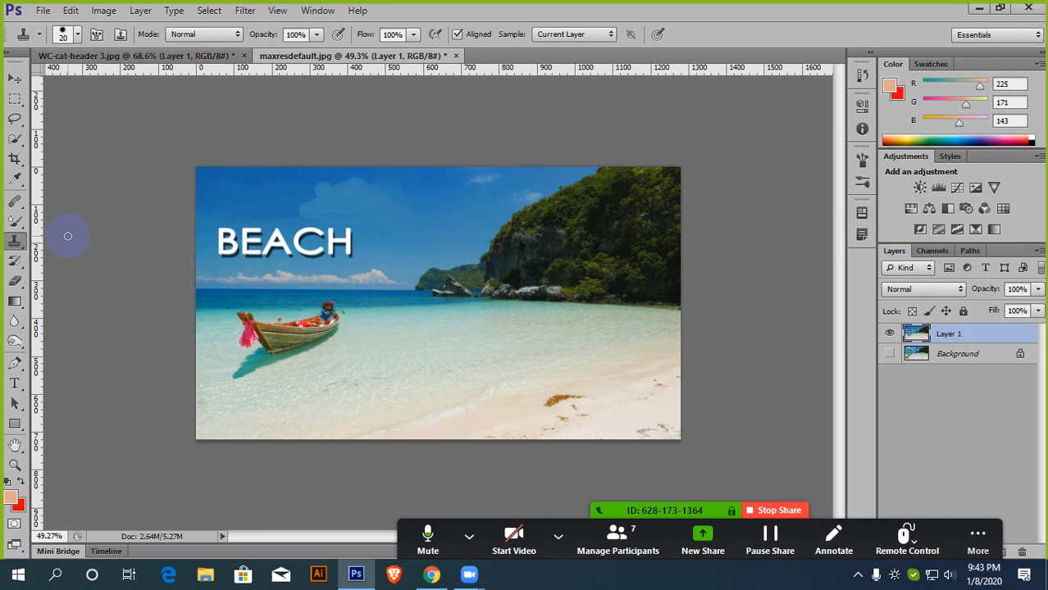
{"action": "right_click", "coordinate": [10, 244]}
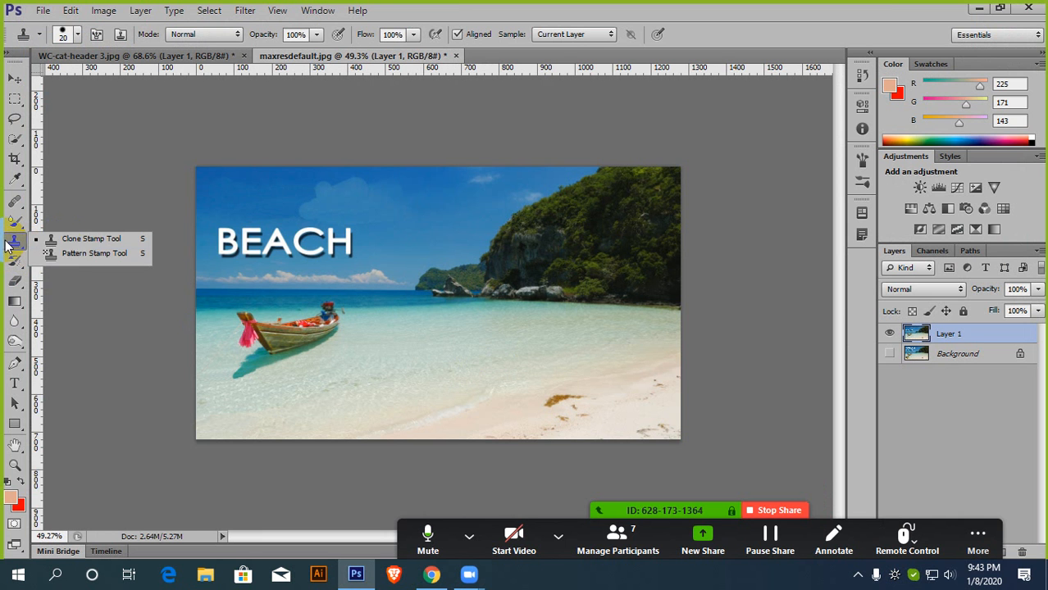
{"action": "left_click", "coordinate": [72, 253]}
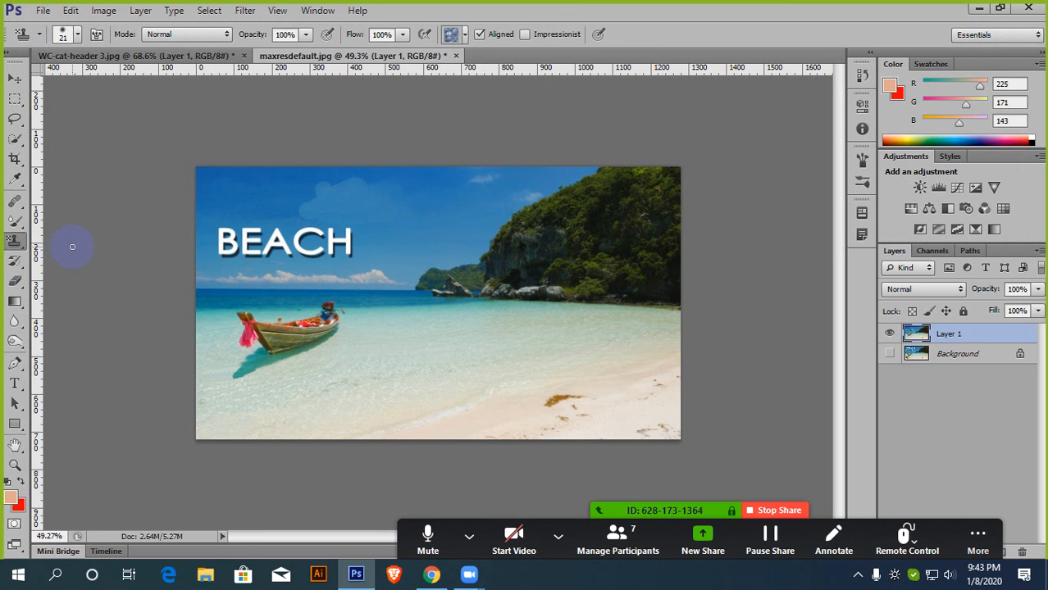
Step: Create a new blank document alongside the kitten and beach images
{"action": "left_click", "coordinate": [166, 56]}
{"action": "left_click", "coordinate": [43, 10]}
{"action": "left_click", "coordinate": [51, 28]}
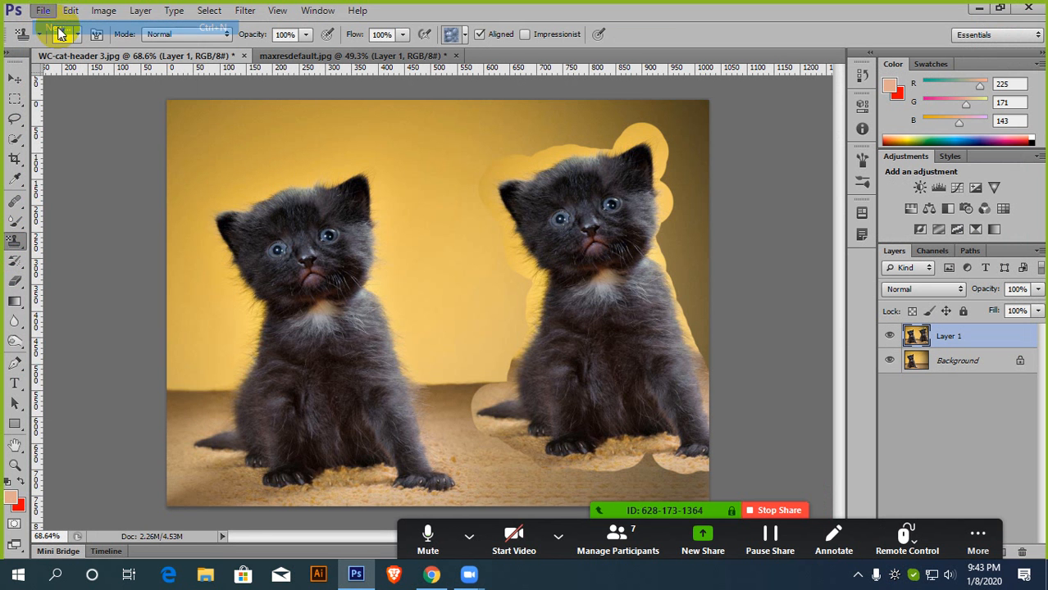
{"action": "left_click", "coordinate": [707, 132]}
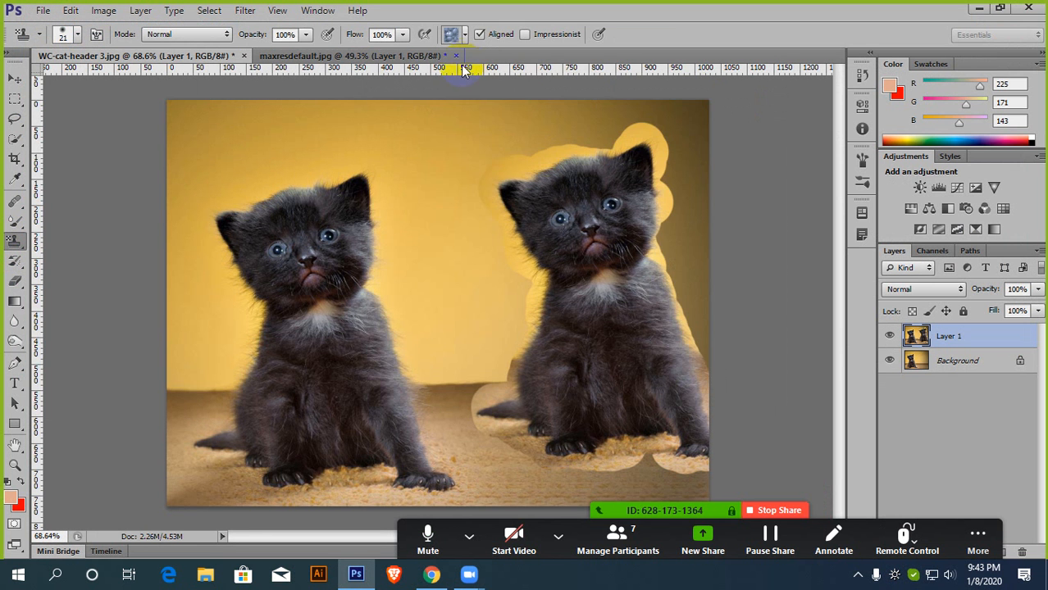
Step: Close maxresdefault.jpg without saving its changes
{"action": "left_click", "coordinate": [456, 55]}
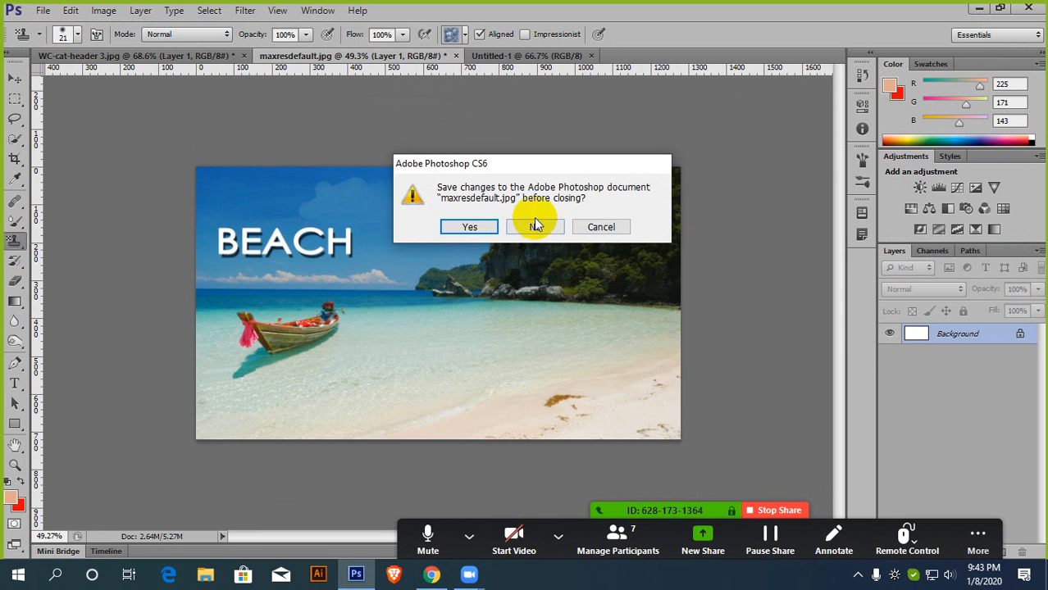
{"action": "left_click", "coordinate": [531, 227]}
{"action": "scroll", "coordinate": [472, 221], "scroll_direction": "down", "scroll_amount": 3}
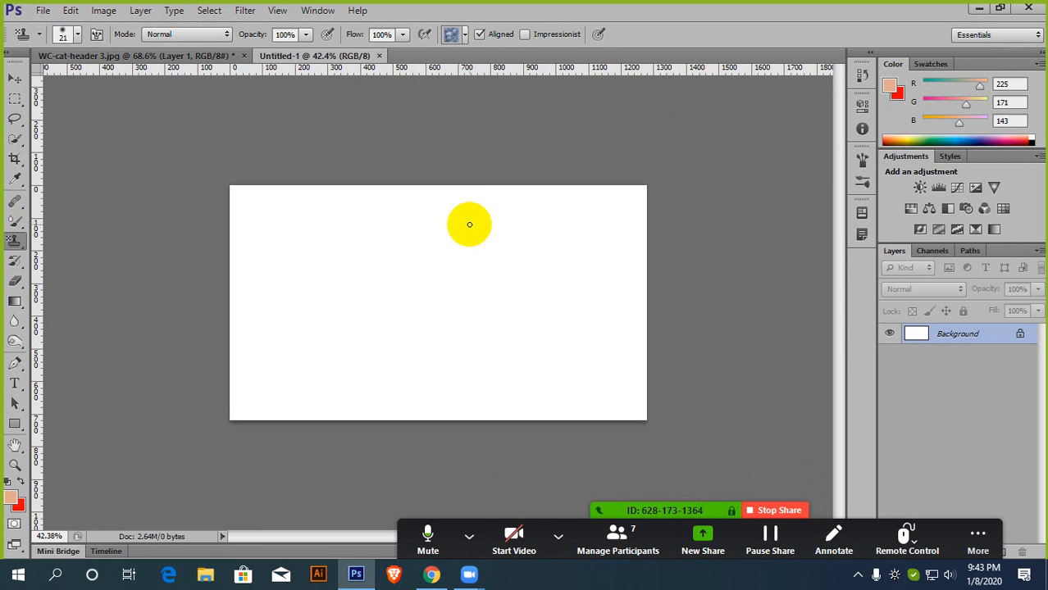
{"action": "scroll", "coordinate": [470, 225], "scroll_direction": "up", "scroll_amount": 1}
Step: Set the Pattern Stamp brush to 200 px and paint a band of the blue bubble pattern across the blank canvas's upper edge
{"action": "left_click", "coordinate": [14, 241]}
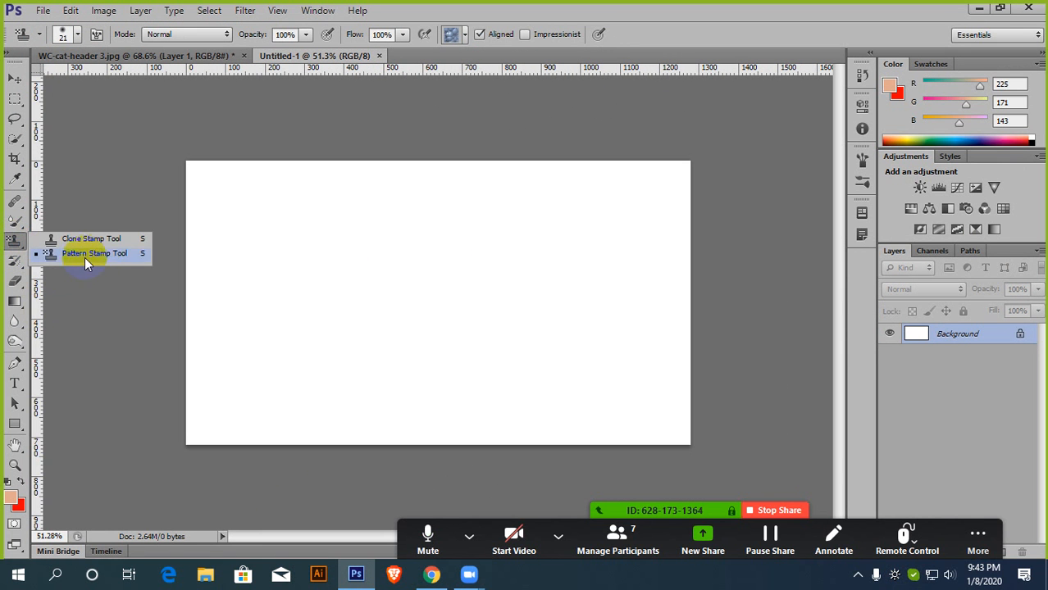
{"action": "left_click", "coordinate": [106, 256]}
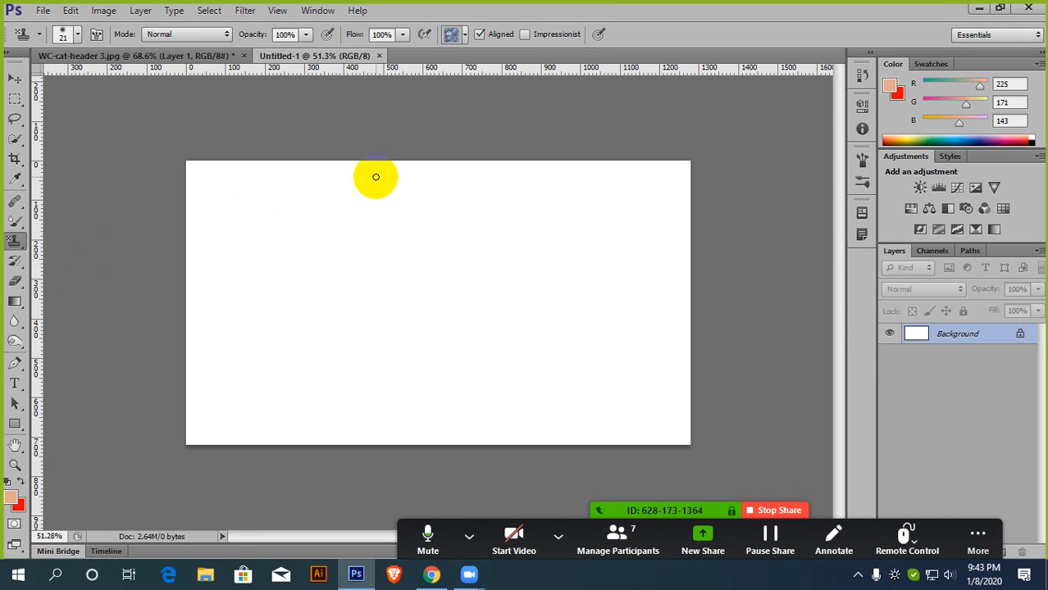
{"action": "left_click", "coordinate": [451, 36]}
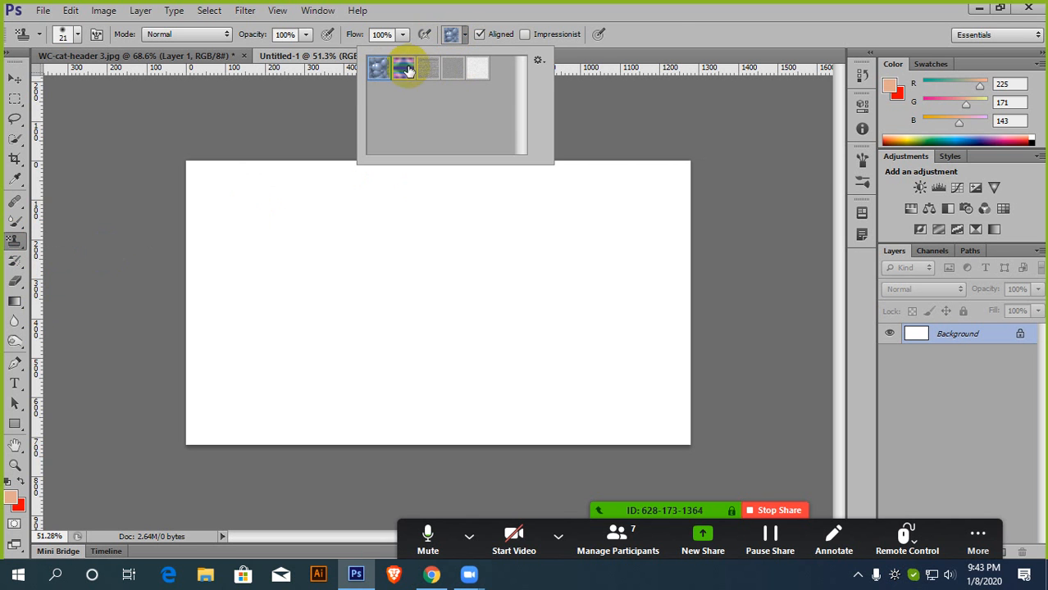
{"action": "left_click", "coordinate": [659, 25]}
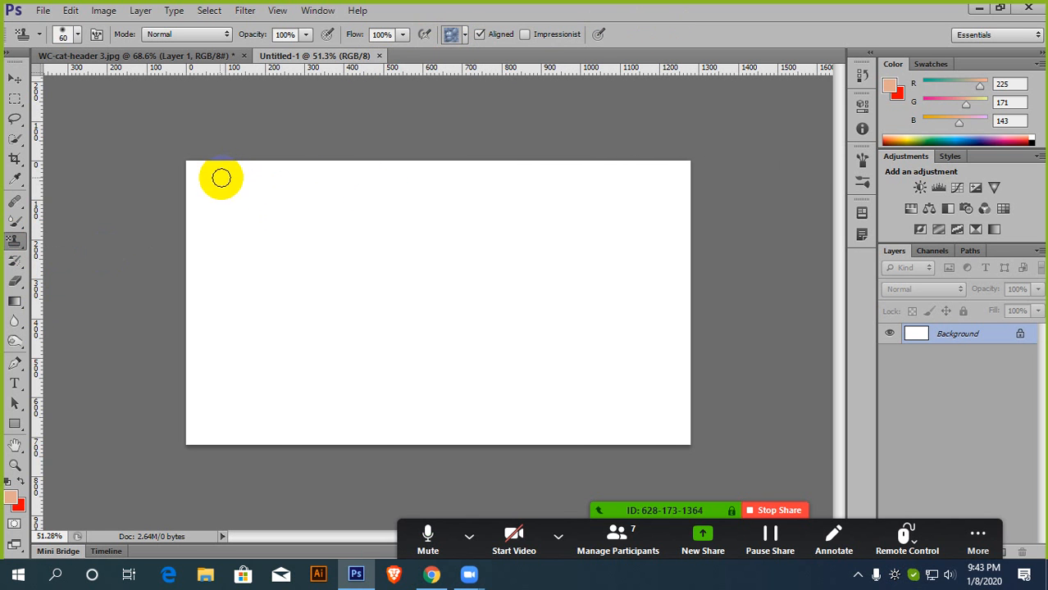
{"action": "key", "text": "bracketright"}
{"action": "key", "text": "bracketright"}
{"action": "key", "text": "bracketright"}
{"action": "key", "text": "bracketright"}
{"action": "key", "text": "bracketright"}
{"action": "key", "text": "bracketright"}
{"action": "key", "text": "bracketright"}
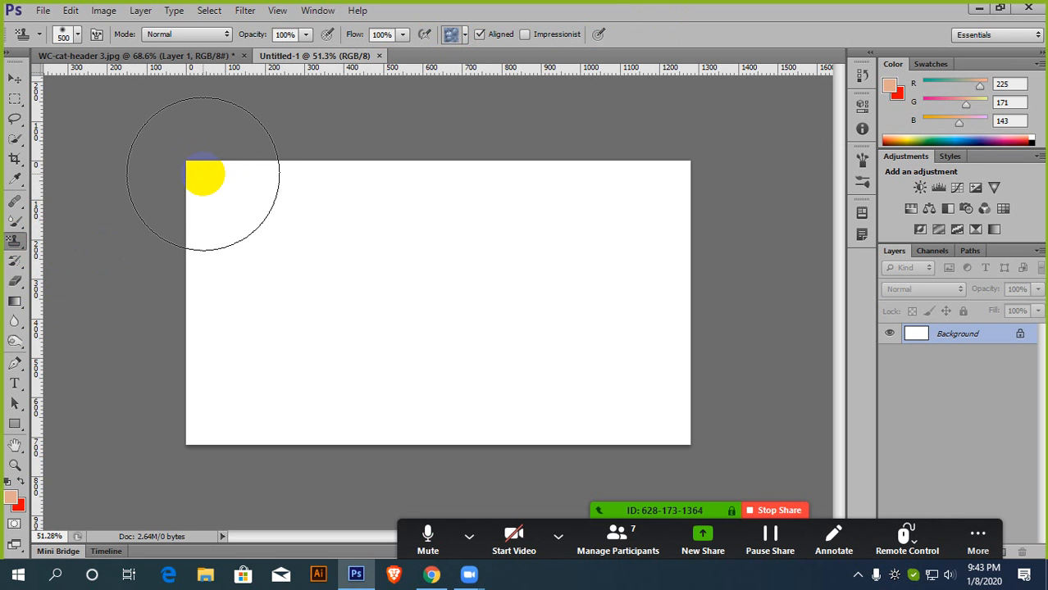
{"action": "mouse_move", "coordinate": [205, 175]}
{"action": "left_mouse_down"}
{"action": "mouse_move", "coordinate": [711, 173]}
{"action": "mouse_move", "coordinate": [194, 170]}
{"action": "left_mouse_up"}
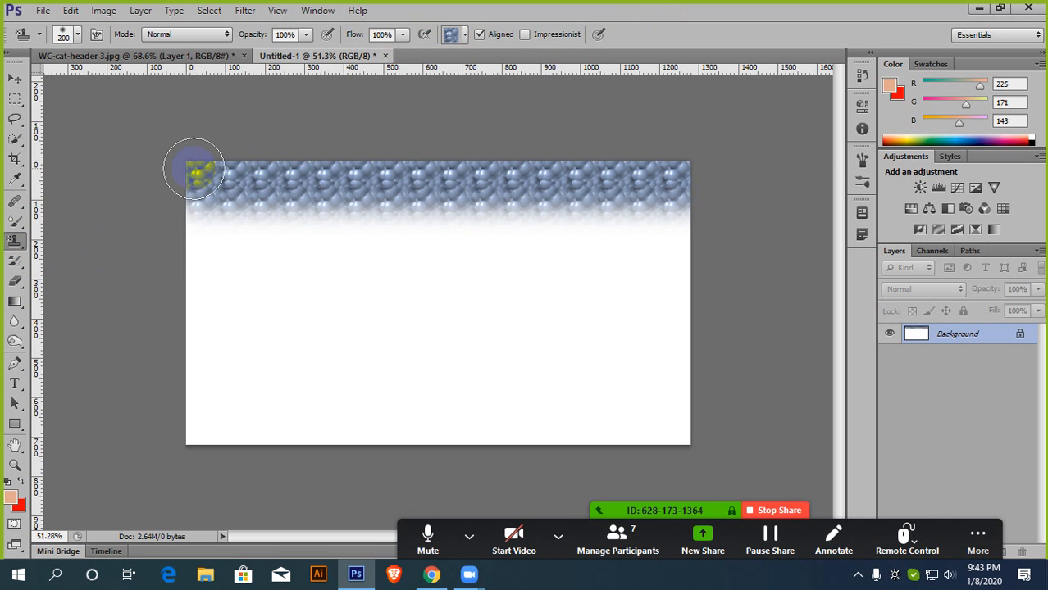
Step: Paint a band of the multicoloured circle pattern below the blue bubbles and a band of the grey woven pattern beneath it
{"action": "left_click", "coordinate": [450, 36]}
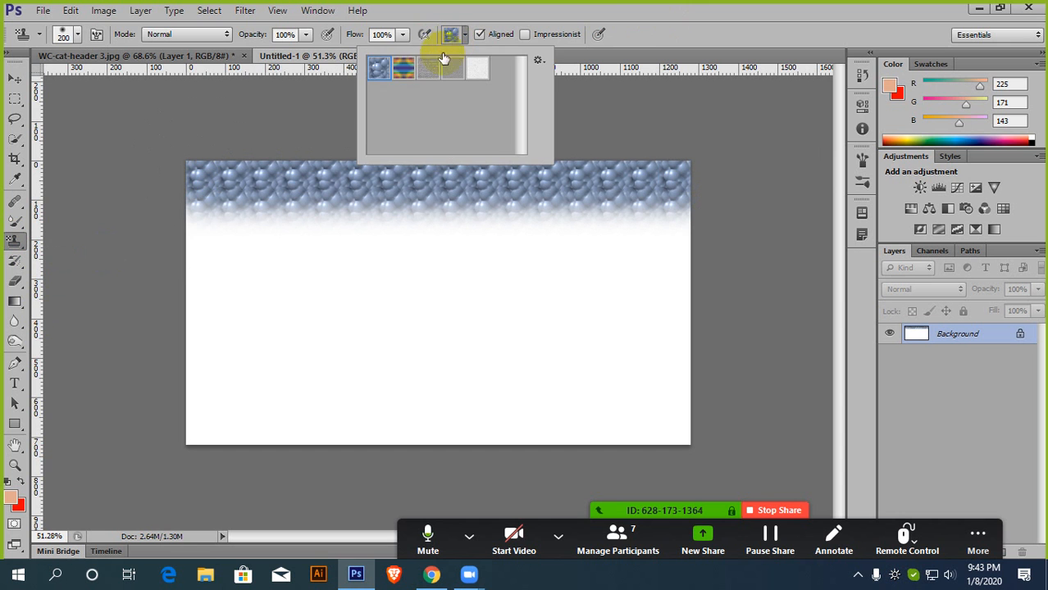
{"action": "left_click", "coordinate": [611, 34]}
{"action": "left_click_drag", "start_coordinate": [159, 237], "coordinate": [680, 230]}
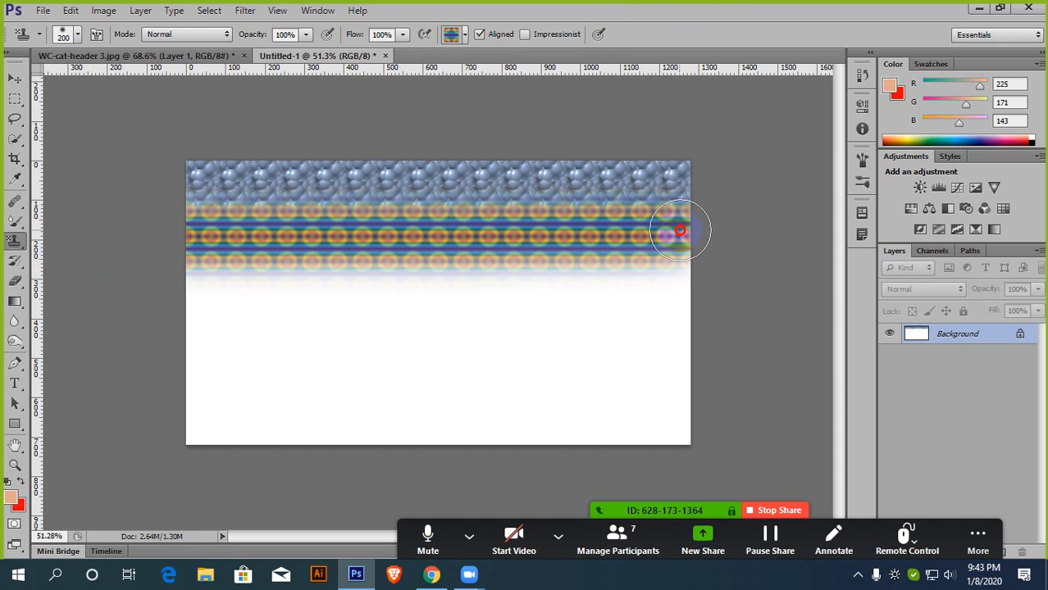
{"action": "left_click", "coordinate": [459, 38]}
{"action": "left_click", "coordinate": [424, 68]}
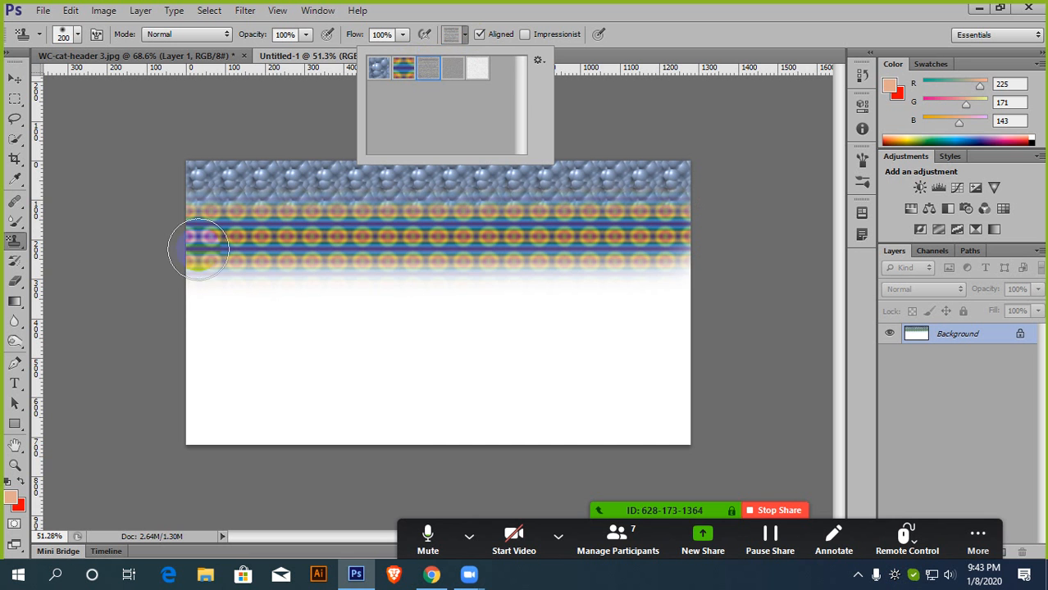
{"action": "left_click_drag", "start_coordinate": [169, 281], "coordinate": [674, 286]}
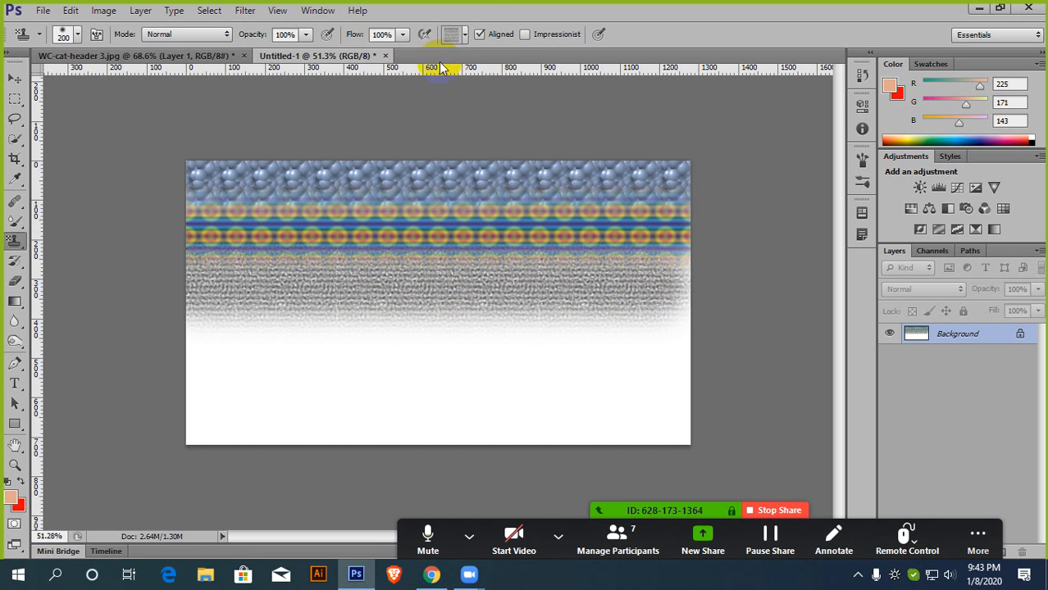
Step: Replace the current pattern set with the Erodible Textures library
{"action": "left_click", "coordinate": [451, 34]}
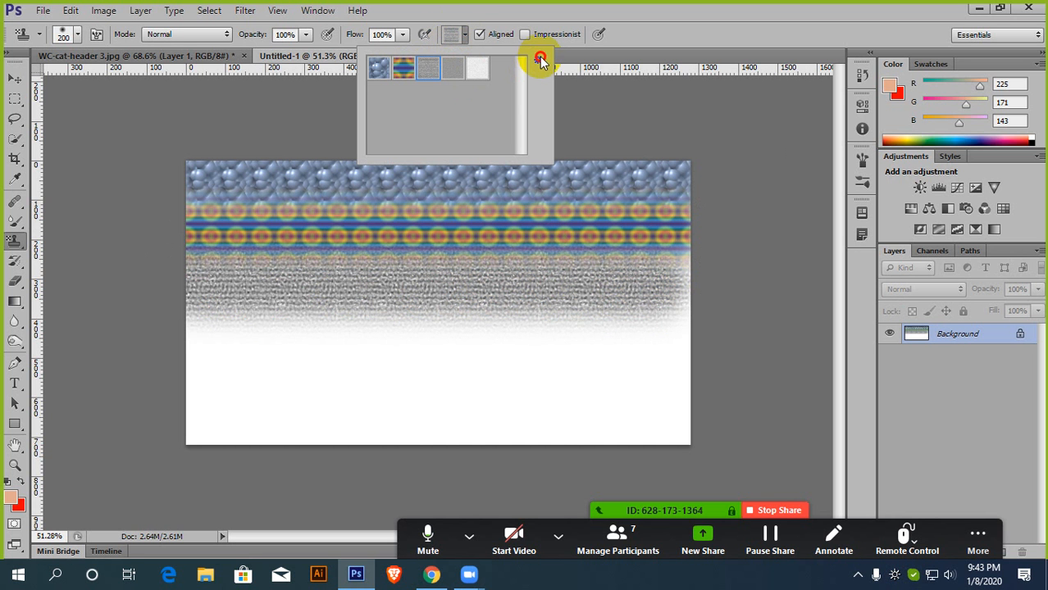
{"action": "left_click", "coordinate": [540, 60]}
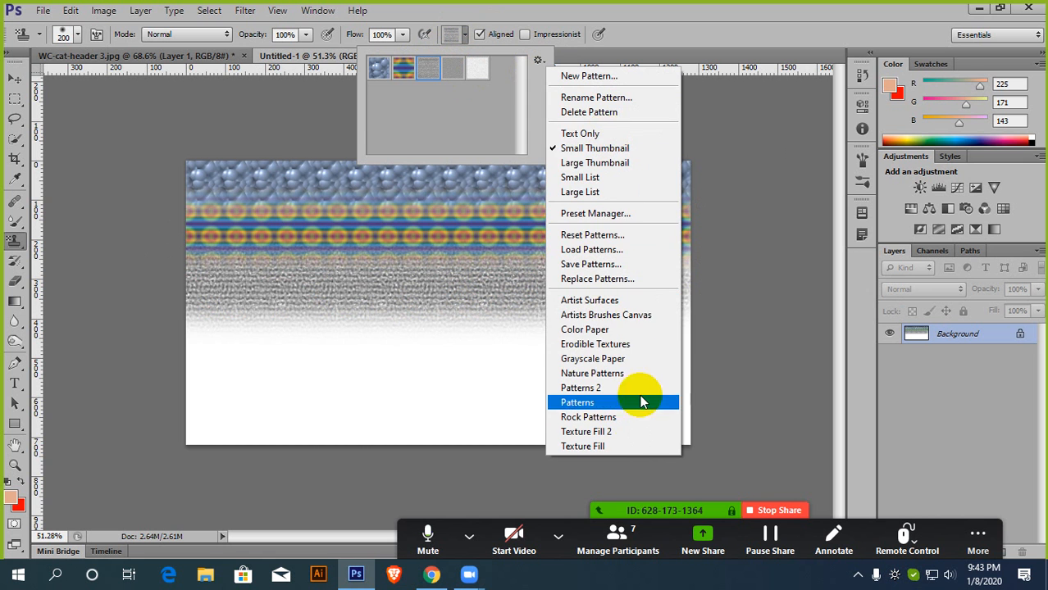
{"action": "left_click", "coordinate": [595, 343]}
{"action": "left_click", "coordinate": [459, 224]}
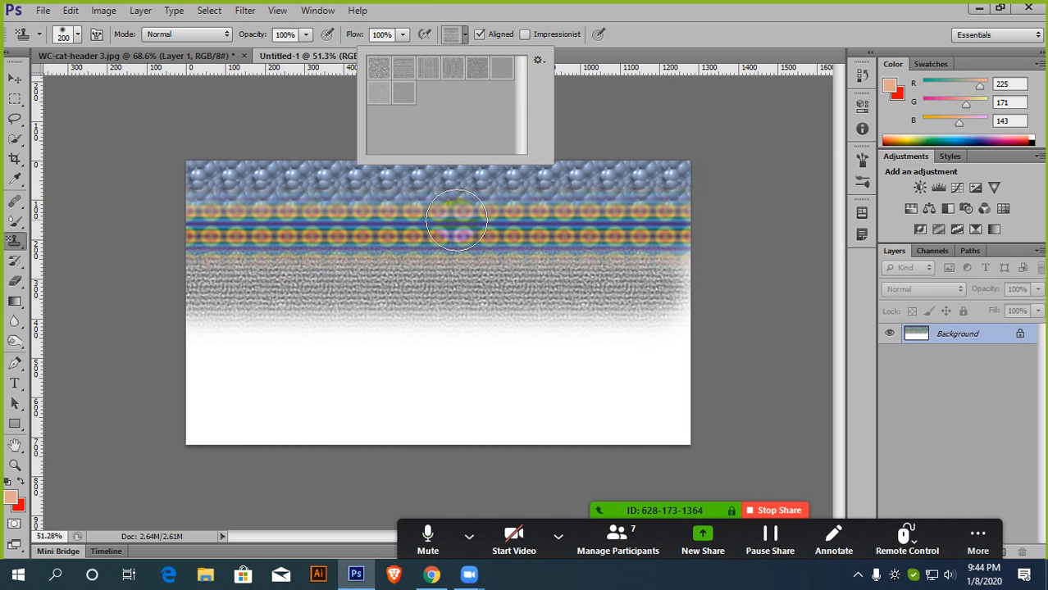
Step: Replace the pattern set with Rock Patterns and paint the red rock pattern over the lower part of the canvas
{"action": "left_click", "coordinate": [538, 57]}
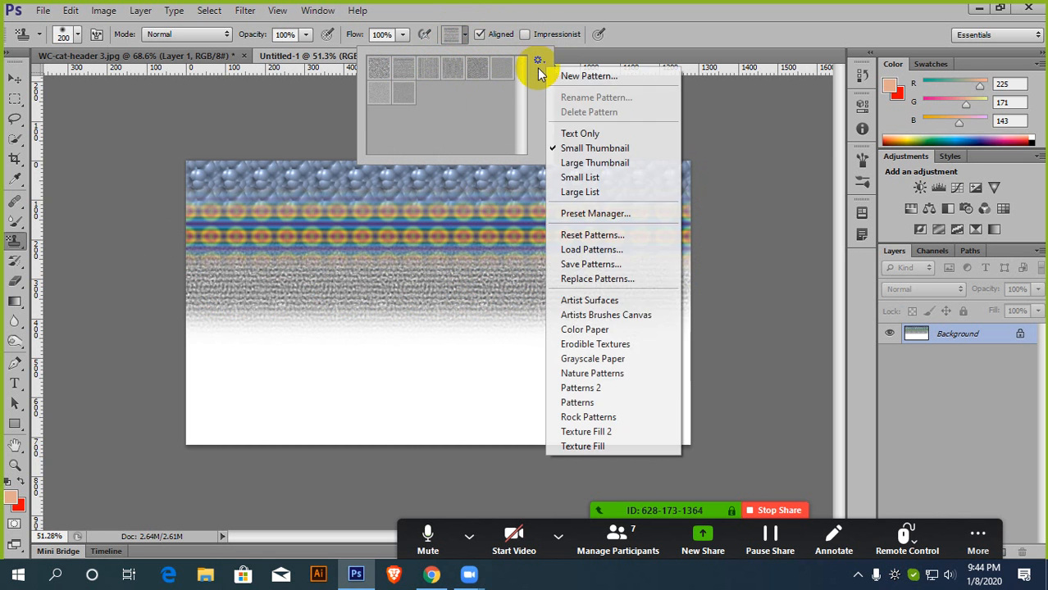
{"action": "left_click", "coordinate": [608, 418]}
{"action": "left_click", "coordinate": [474, 224]}
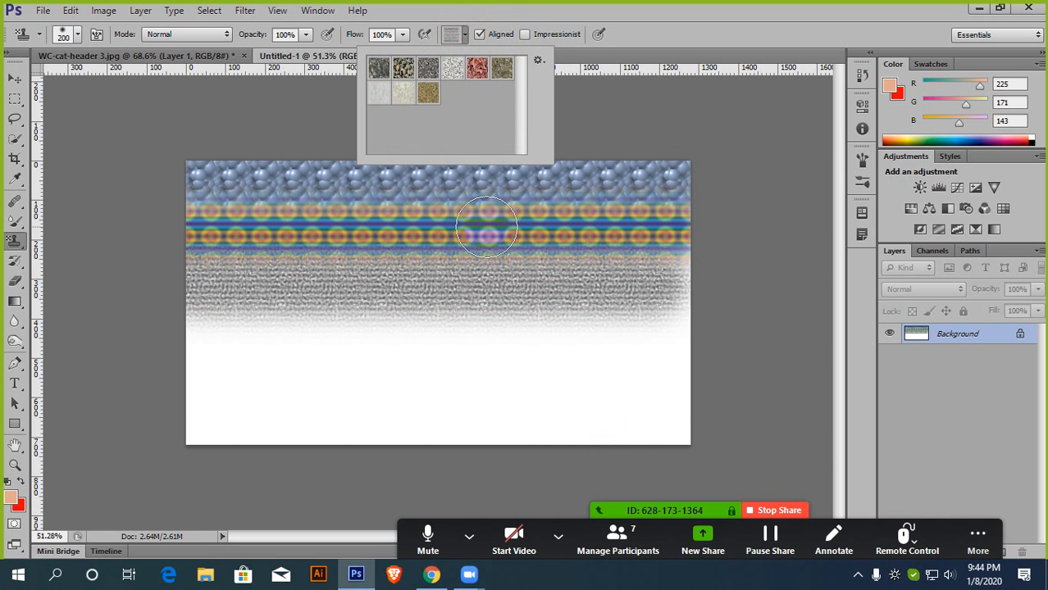
{"action": "mouse_move", "coordinate": [200, 337]}
{"action": "left_mouse_down"}
{"action": "mouse_move", "coordinate": [505, 340]}
{"action": "mouse_move", "coordinate": [693, 321]}
{"action": "left_mouse_up"}
{"action": "mouse_move", "coordinate": [201, 398]}
{"action": "left_mouse_down"}
{"action": "mouse_move", "coordinate": [811, 343]}
{"action": "mouse_move", "coordinate": [725, 393]}
{"action": "mouse_move", "coordinate": [164, 422]}
{"action": "left_mouse_up"}
Step: Choose the brownish-green rock pattern and paint it over the entire canvas
{"action": "left_click", "coordinate": [452, 33]}
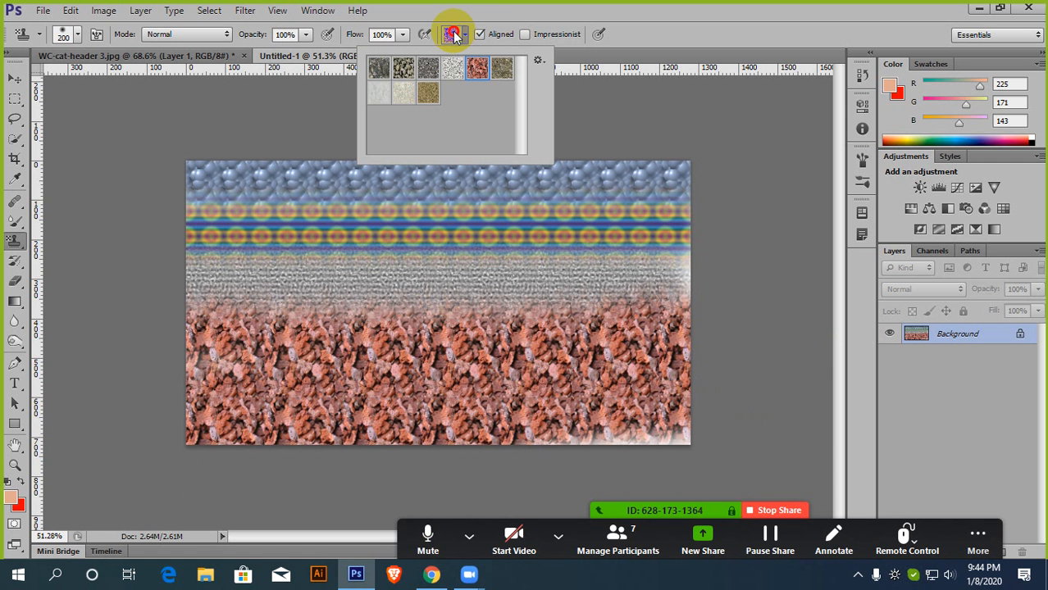
{"action": "left_click", "coordinate": [502, 68]}
{"action": "mouse_move", "coordinate": [282, 202]}
{"action": "left_mouse_down"}
{"action": "mouse_move", "coordinate": [866, 210]}
{"action": "mouse_move", "coordinate": [198, 285]}
{"action": "mouse_move", "coordinate": [771, 421]}
{"action": "mouse_move", "coordinate": [103, 411]}
{"action": "left_mouse_up"}
{"action": "left_click_drag", "start_coordinate": [631, 135], "coordinate": [128, 168]}
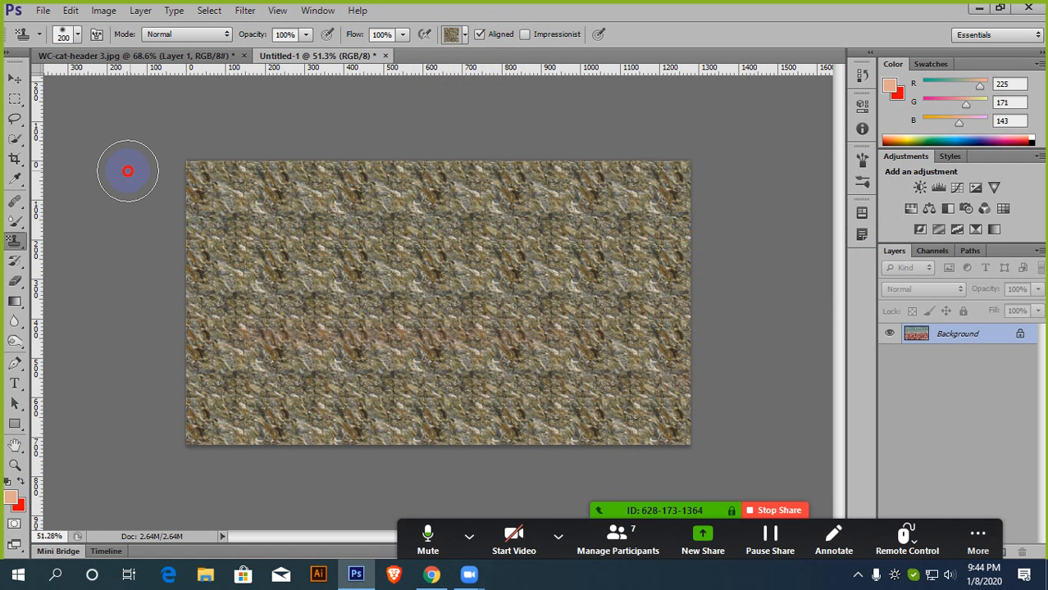
Step: Replace the pattern set with Nature Patterns and paint the yellow flower pattern over the canvas
{"action": "left_click", "coordinate": [456, 34]}
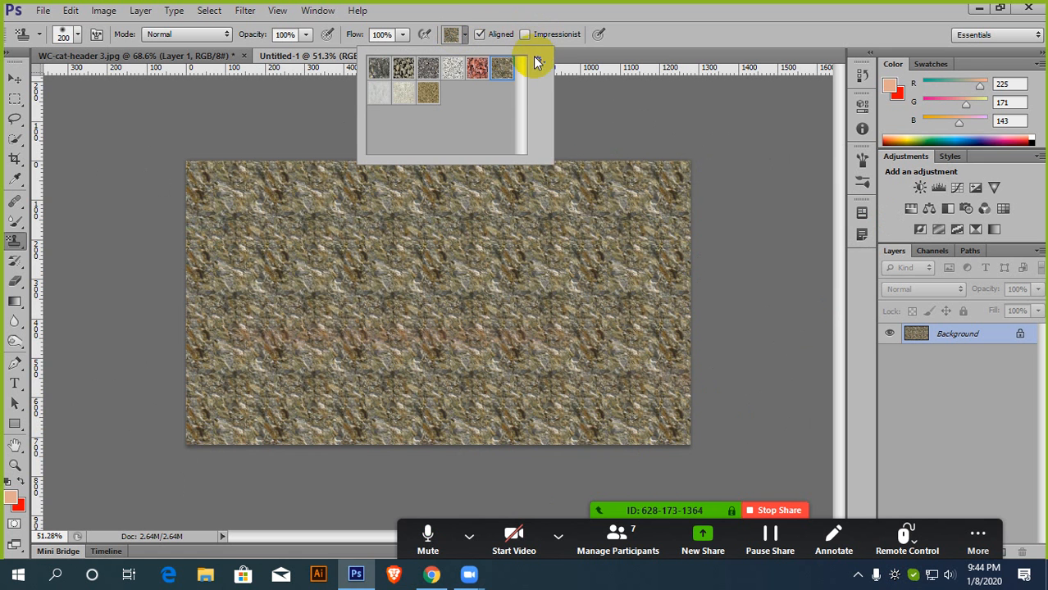
{"action": "left_click", "coordinate": [538, 61]}
{"action": "left_click", "coordinate": [594, 375]}
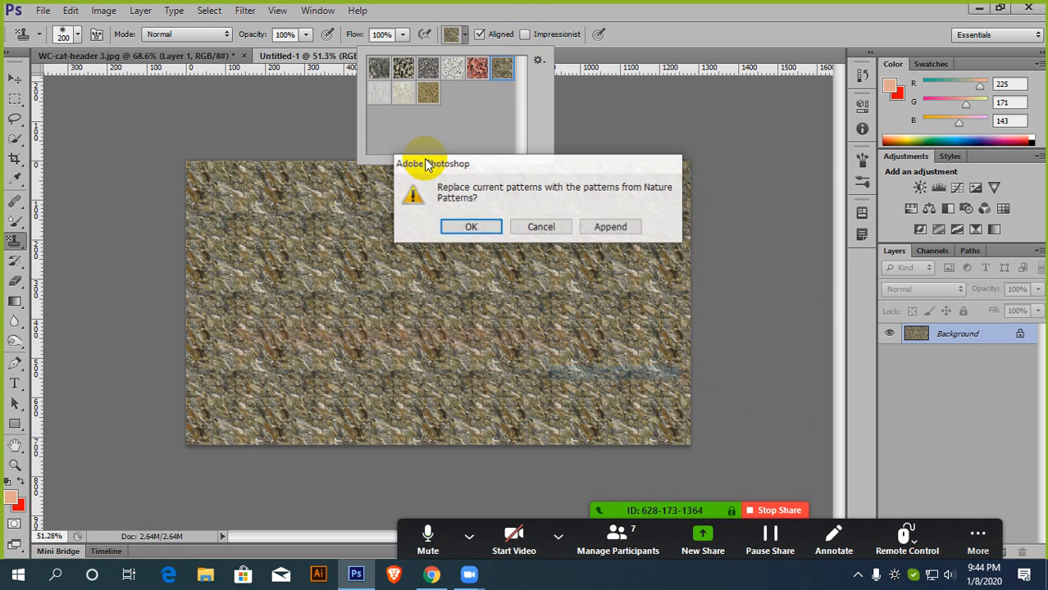
{"action": "left_click", "coordinate": [456, 227]}
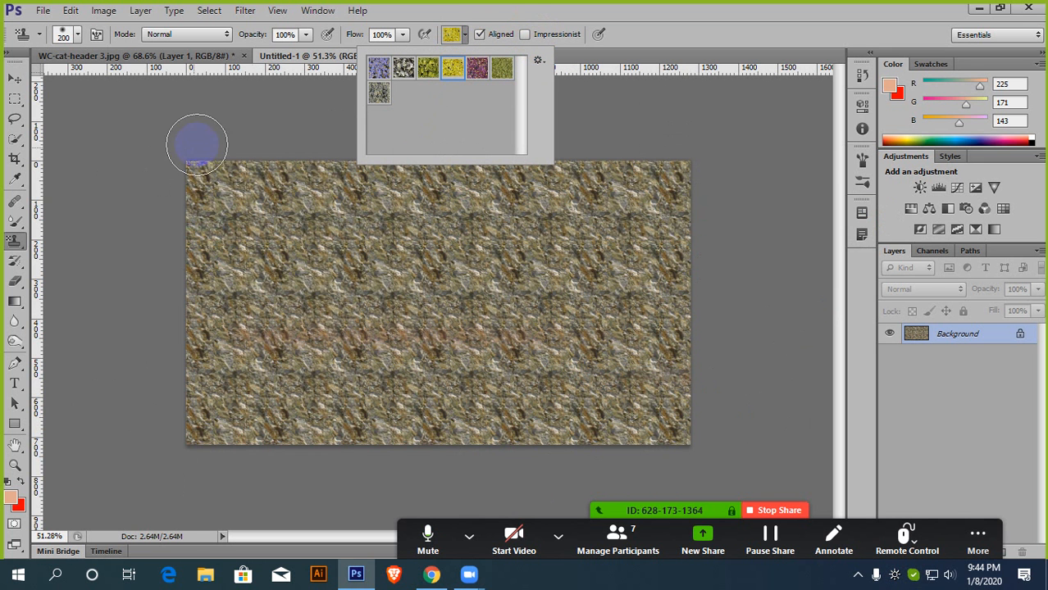
{"action": "mouse_move", "coordinate": [197, 144]}
{"action": "left_mouse_down"}
{"action": "mouse_move", "coordinate": [409, 285]}
{"action": "mouse_move", "coordinate": [94, 382]}
{"action": "mouse_move", "coordinate": [695, 401]}
{"action": "mouse_move", "coordinate": [168, 287]}
{"action": "left_mouse_up"}
{"action": "left_click", "coordinate": [454, 35]}
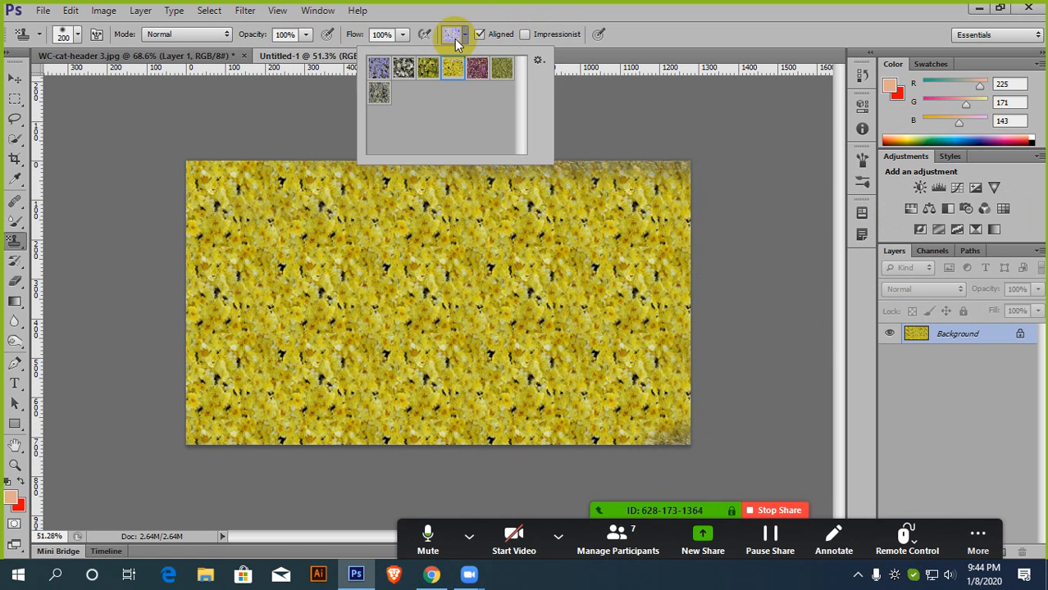
{"action": "left_click", "coordinate": [539, 61]}
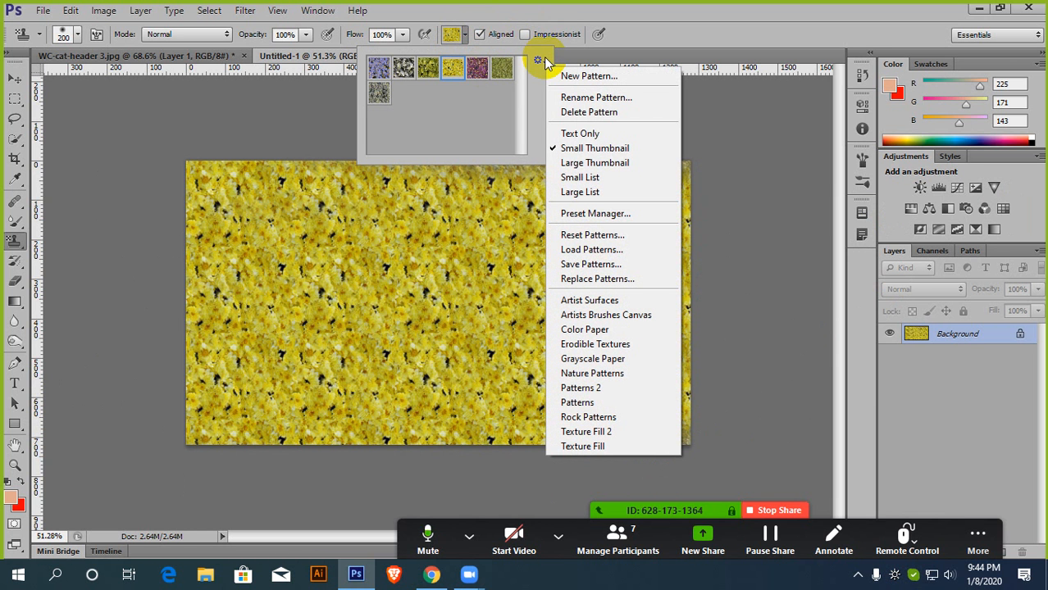
{"action": "left_click", "coordinate": [601, 250]}
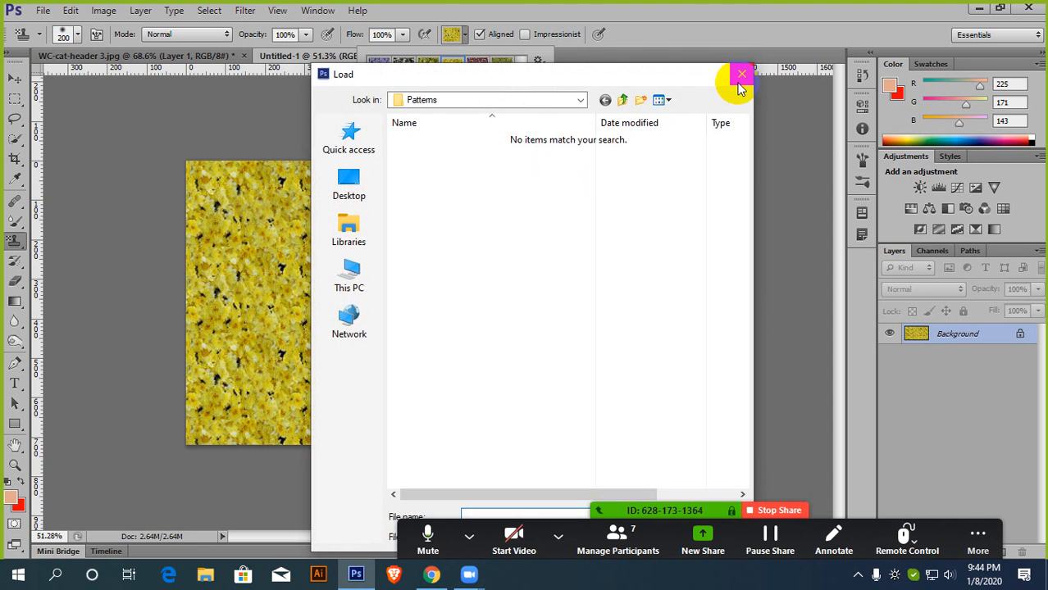
{"action": "left_click", "coordinate": [732, 76]}
Step: Switch to WC-cat-header 3.jpg and make a rectangular selection around both eyes of the original kitten
{"action": "left_click", "coordinate": [163, 57]}
{"action": "left_click", "coordinate": [164, 57]}
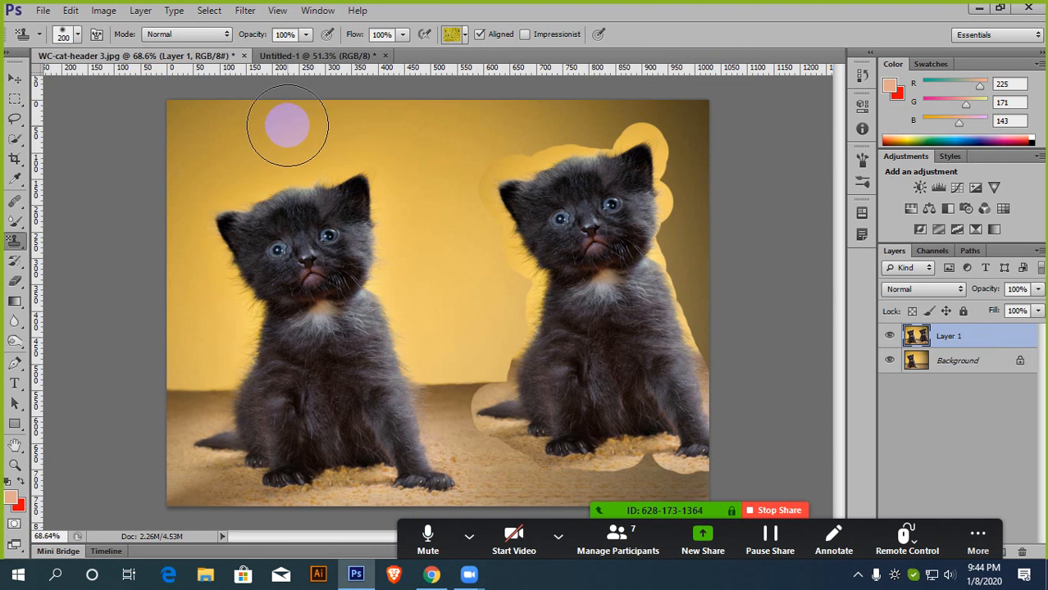
{"action": "scroll", "coordinate": [343, 236], "scroll_direction": "up", "scroll_amount": 3}
{"action": "scroll", "coordinate": [339, 264], "scroll_direction": "down", "scroll_amount": 2}
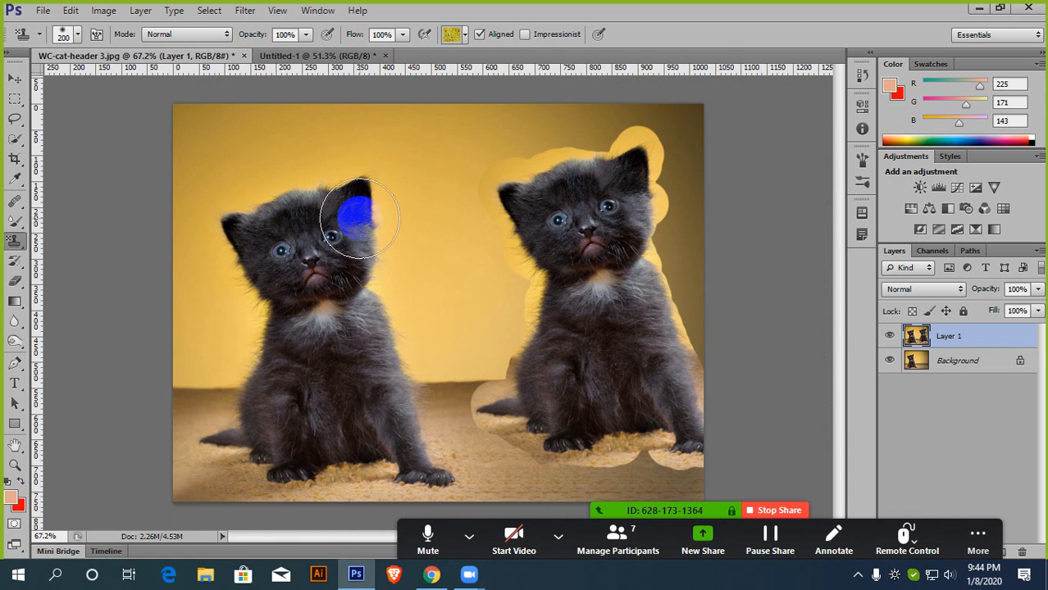
{"action": "scroll", "coordinate": [351, 215], "scroll_direction": "down", "scroll_amount": 1}
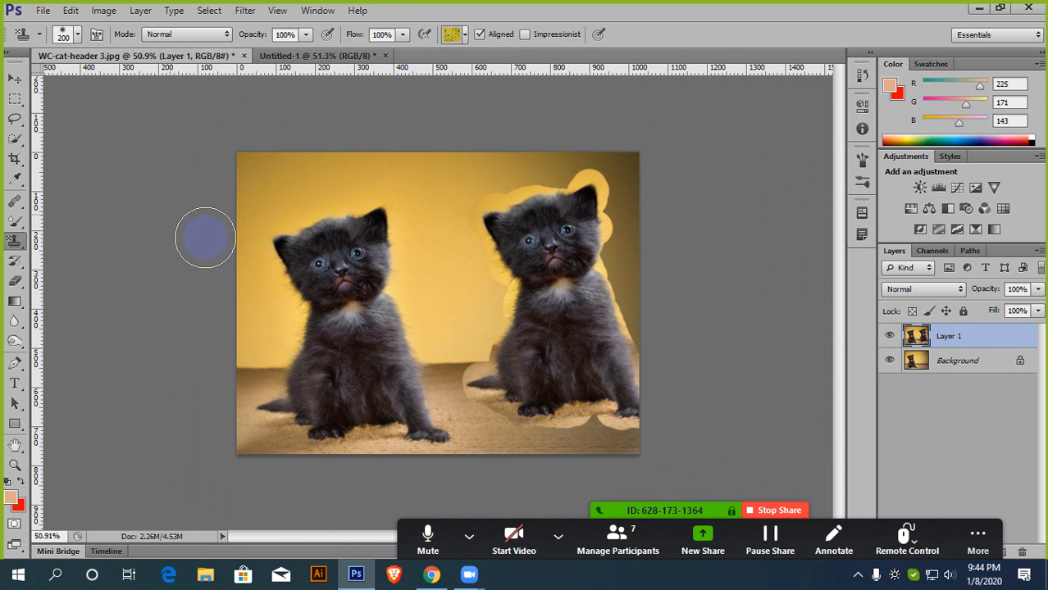
{"action": "left_click", "coordinate": [18, 99]}
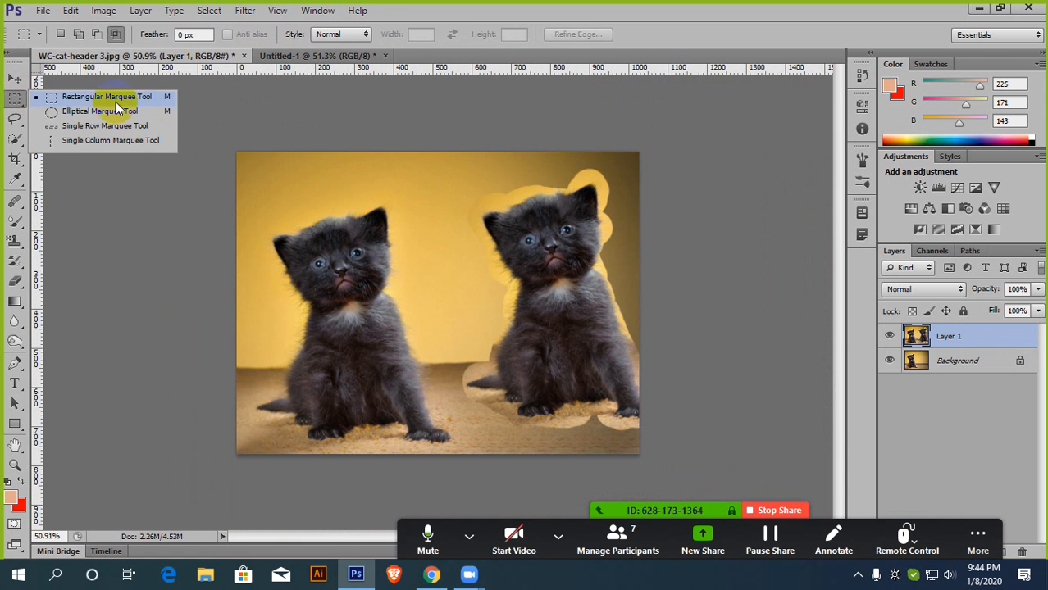
{"action": "left_click", "coordinate": [69, 98]}
{"action": "scroll", "coordinate": [362, 280], "scroll_direction": "up", "scroll_amount": 3}
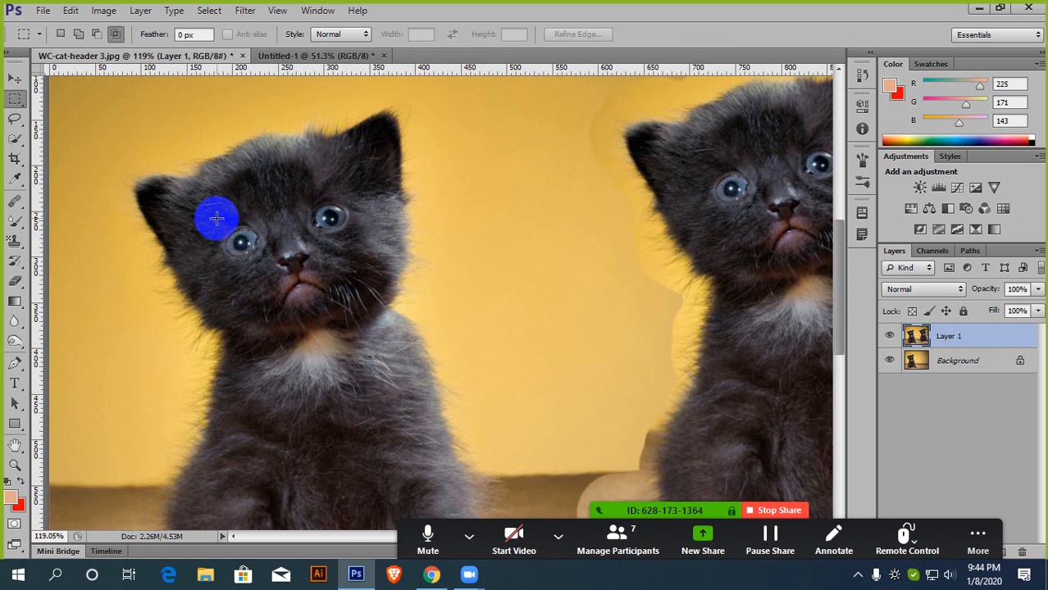
{"action": "scroll", "coordinate": [216, 217], "scroll_direction": "up", "scroll_amount": 1}
{"action": "left_click_drag", "start_coordinate": [190, 222], "coordinate": [356, 264]}
{"action": "scroll", "coordinate": [353, 255], "scroll_direction": "down", "scroll_amount": 3}
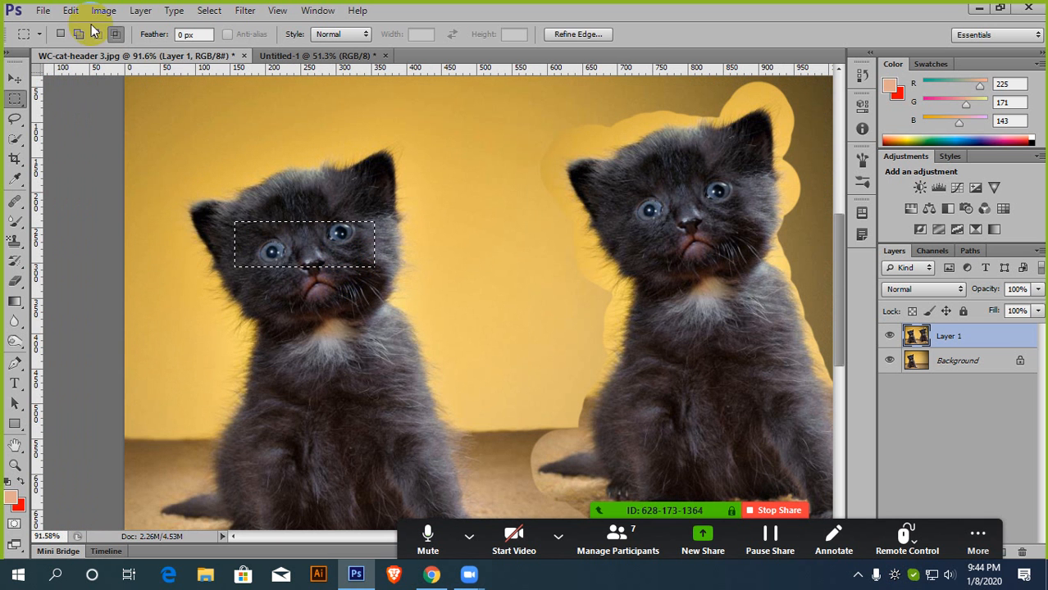
Step: Define the selected kitten eyes as a new pattern named "text"
{"action": "left_click", "coordinate": [70, 10]}
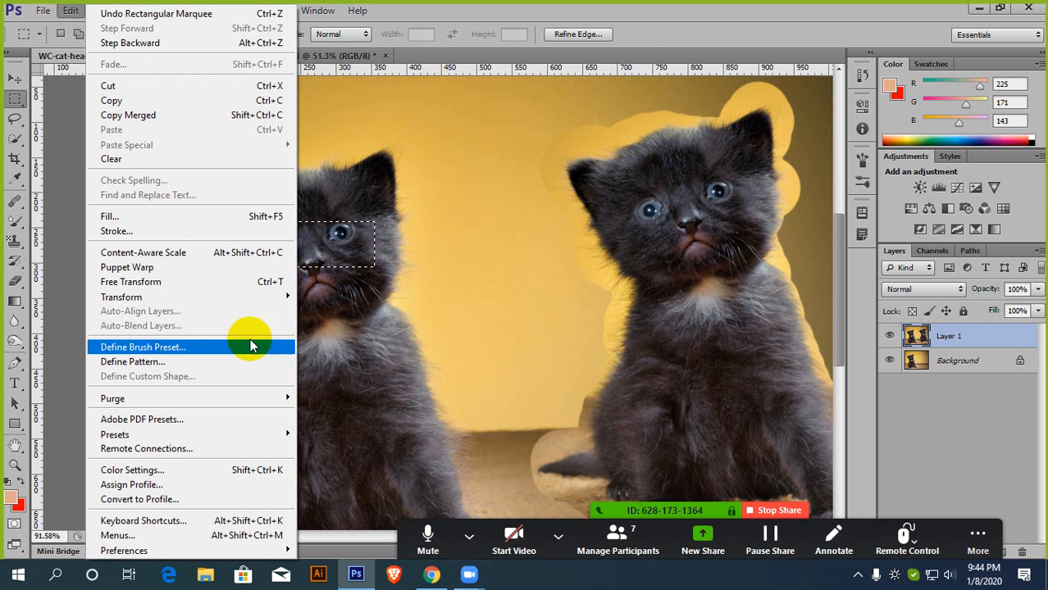
{"action": "left_click", "coordinate": [147, 362]}
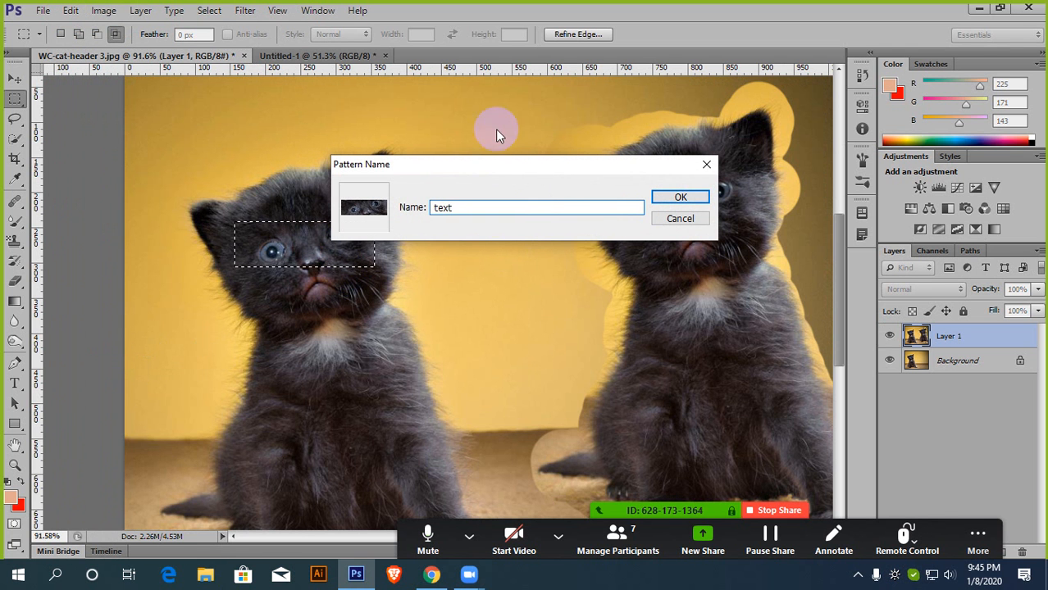
{"action": "left_click", "coordinate": [668, 196]}
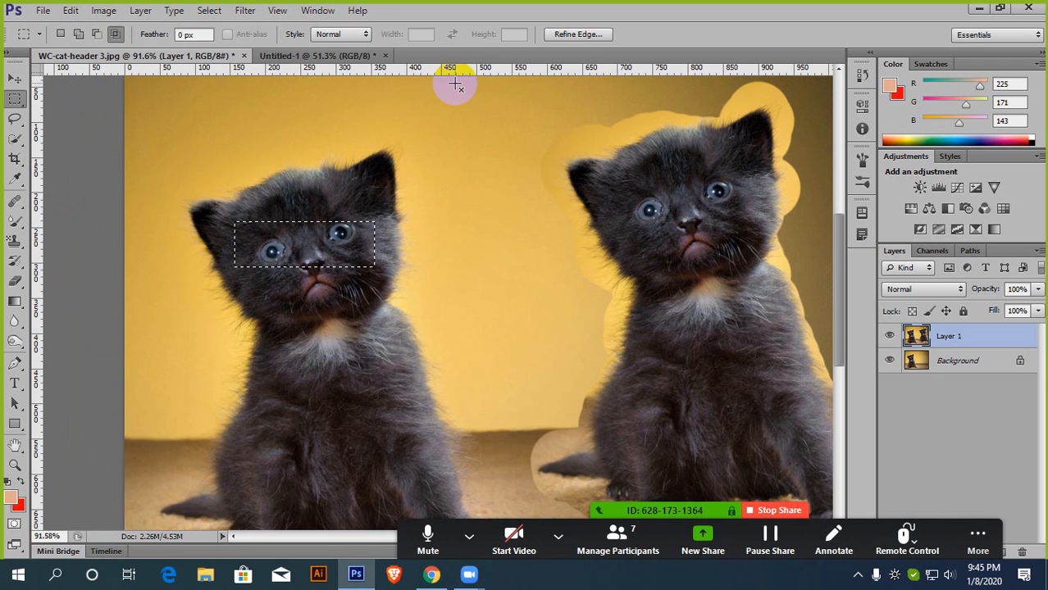
Step: Return to Untitled-1 and set the Pattern Stamp to the custom "text" pattern of the kitten's eyes
{"action": "left_click", "coordinate": [308, 55]}
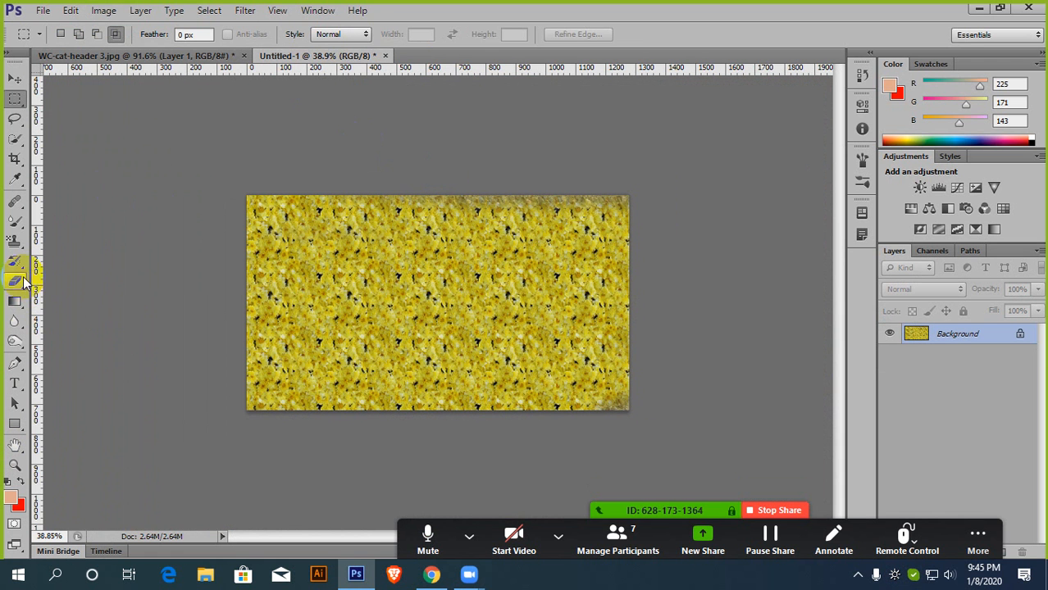
{"action": "left_click", "coordinate": [11, 240]}
{"action": "left_click", "coordinate": [462, 34]}
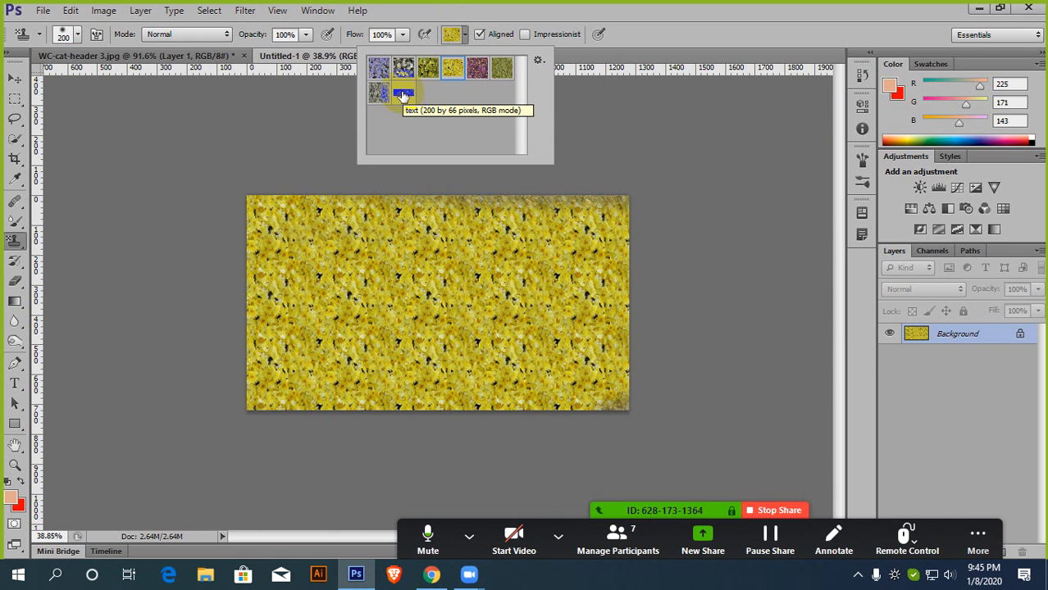
{"action": "left_click", "coordinate": [401, 96]}
{"action": "left_click", "coordinate": [648, 36]}
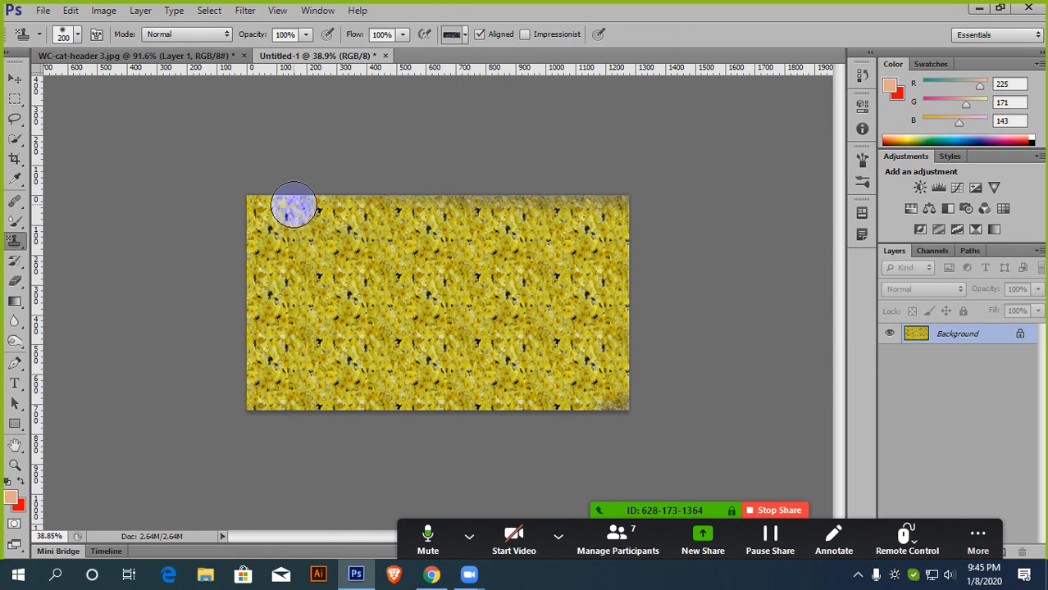
Step: Enlarge the Pattern Stamp brush to 500 px and paint the kitten-eye pattern over the entire canvas
{"action": "key", "text": "]"}
{"action": "mouse_move", "coordinate": [279, 214]}
{"action": "left_mouse_down"}
{"action": "mouse_move", "coordinate": [242, 214]}
{"action": "mouse_move", "coordinate": [617, 222]}
{"action": "mouse_move", "coordinate": [223, 288]}
{"action": "mouse_move", "coordinate": [724, 292]}
{"action": "mouse_move", "coordinate": [594, 315]}
{"action": "mouse_move", "coordinate": [272, 341]}
{"action": "mouse_move", "coordinate": [274, 352]}
{"action": "mouse_move", "coordinate": [710, 369]}
{"action": "mouse_move", "coordinate": [252, 378]}
{"action": "mouse_move", "coordinate": [704, 380]}
{"action": "mouse_move", "coordinate": [286, 387]}
{"action": "mouse_move", "coordinate": [258, 330]}
{"action": "mouse_move", "coordinate": [264, 229]}
{"action": "mouse_move", "coordinate": [661, 223]}
{"action": "mouse_move", "coordinate": [644, 258]}
{"action": "mouse_move", "coordinate": [284, 358]}
{"action": "mouse_move", "coordinate": [743, 404]}
{"action": "mouse_move", "coordinate": [415, 346]}
{"action": "mouse_move", "coordinate": [535, 255]}
{"action": "mouse_move", "coordinate": [655, 205]}
{"action": "left_mouse_up"}
{"action": "scroll", "coordinate": [663, 208], "scroll_direction": "up", "scroll_amount": 5}
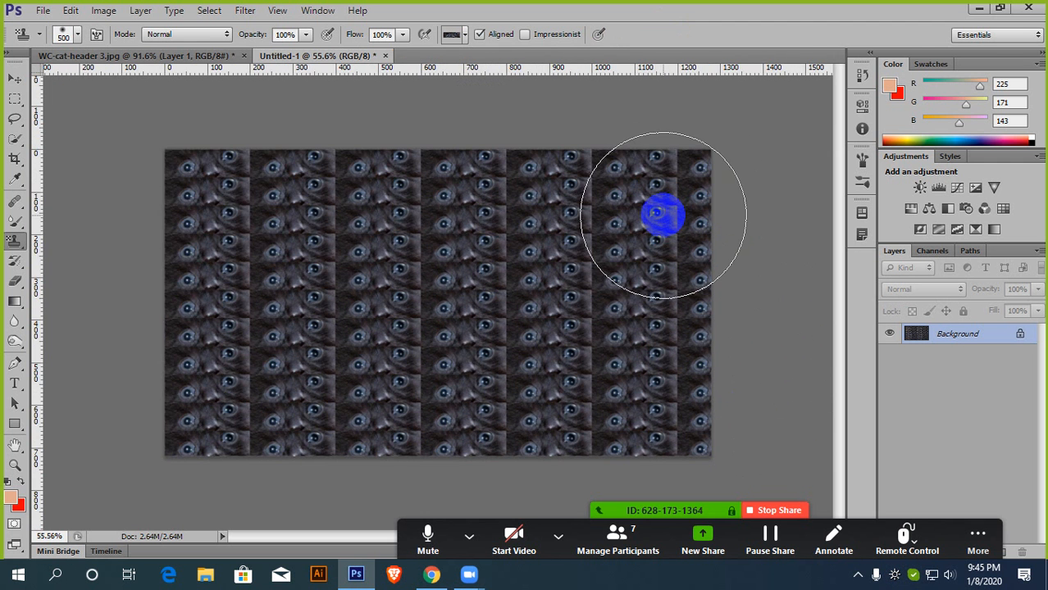
{"action": "scroll", "coordinate": [662, 214], "scroll_direction": "down", "scroll_amount": 6}
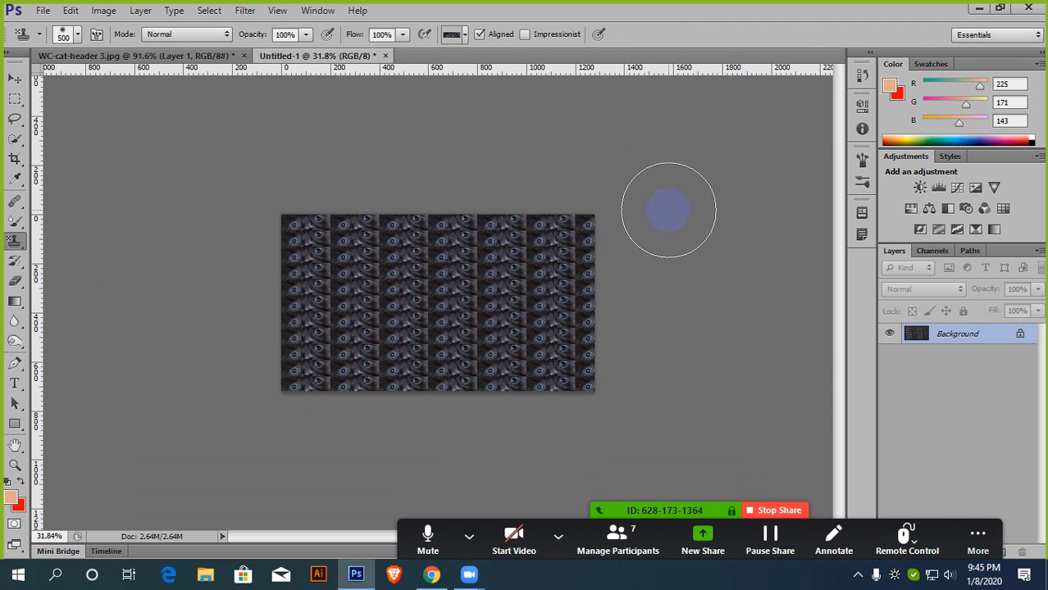
{"action": "scroll", "coordinate": [551, 224], "scroll_direction": "up", "scroll_amount": 2}
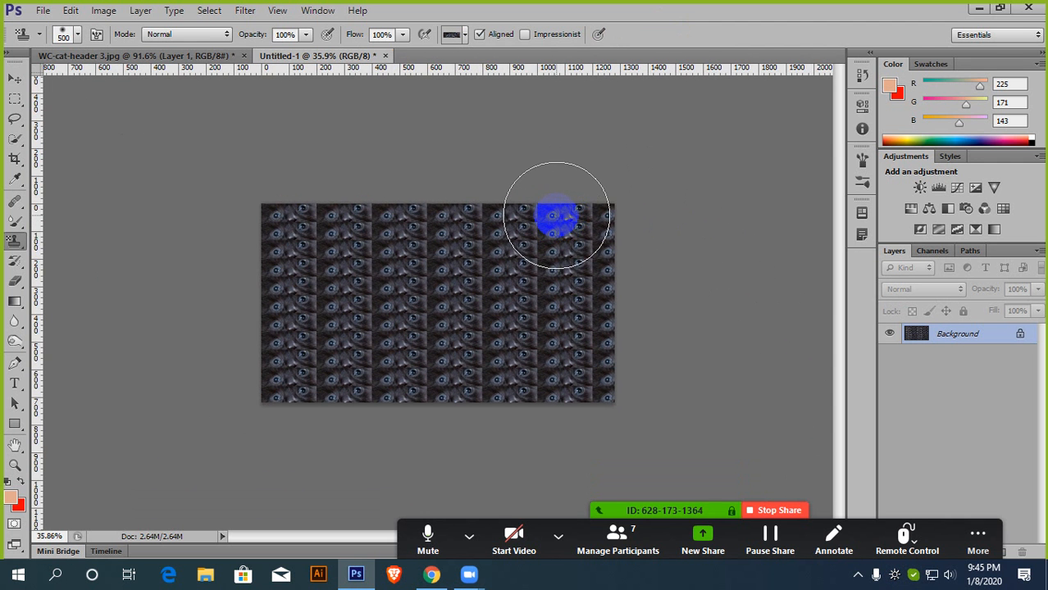
{"action": "scroll", "coordinate": [560, 214], "scroll_direction": "down", "scroll_amount": 1}
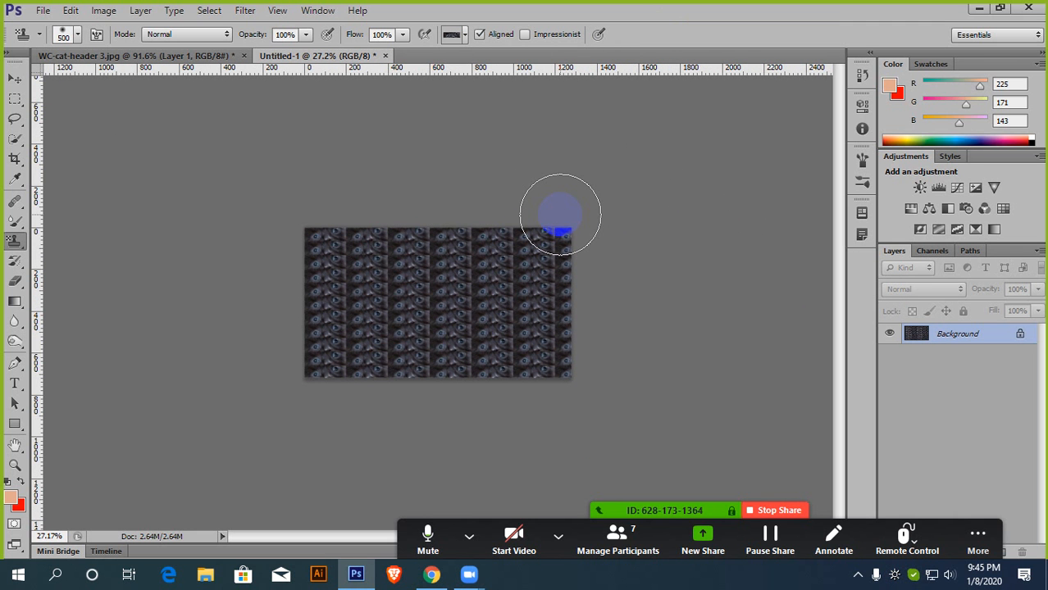
Step: Convert the locked Background of Untitled-1 into a regular layer with the default settings
{"action": "double_click", "coordinate": [1021, 335]}
{"action": "left_click", "coordinate": [658, 179]}
{"action": "scroll", "coordinate": [253, 231], "scroll_direction": "up", "scroll_amount": 2}
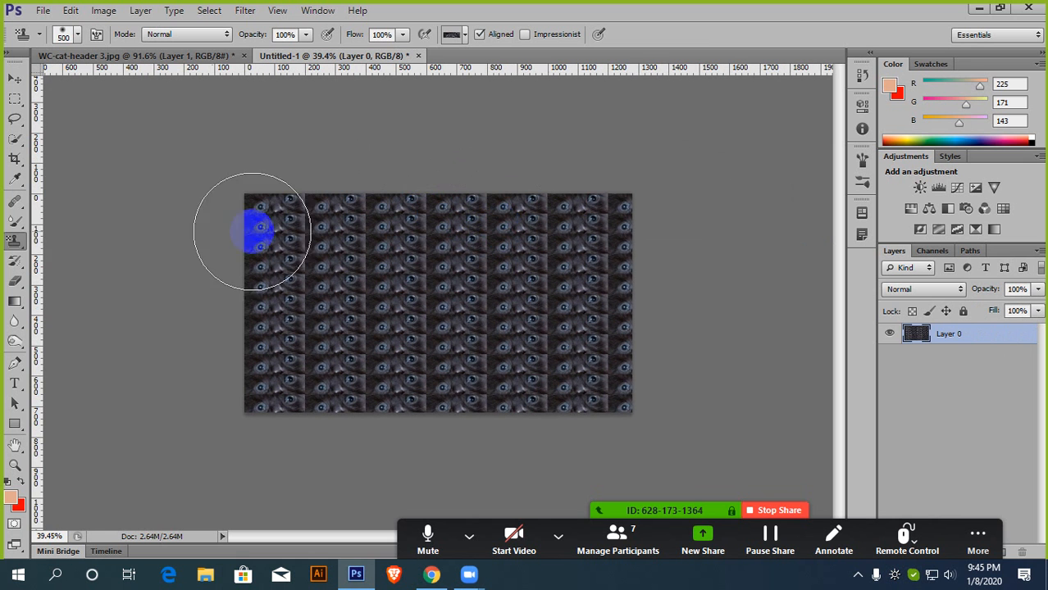
{"action": "left_click_drag", "start_coordinate": [14, 240], "coordinate": [72, 257]}
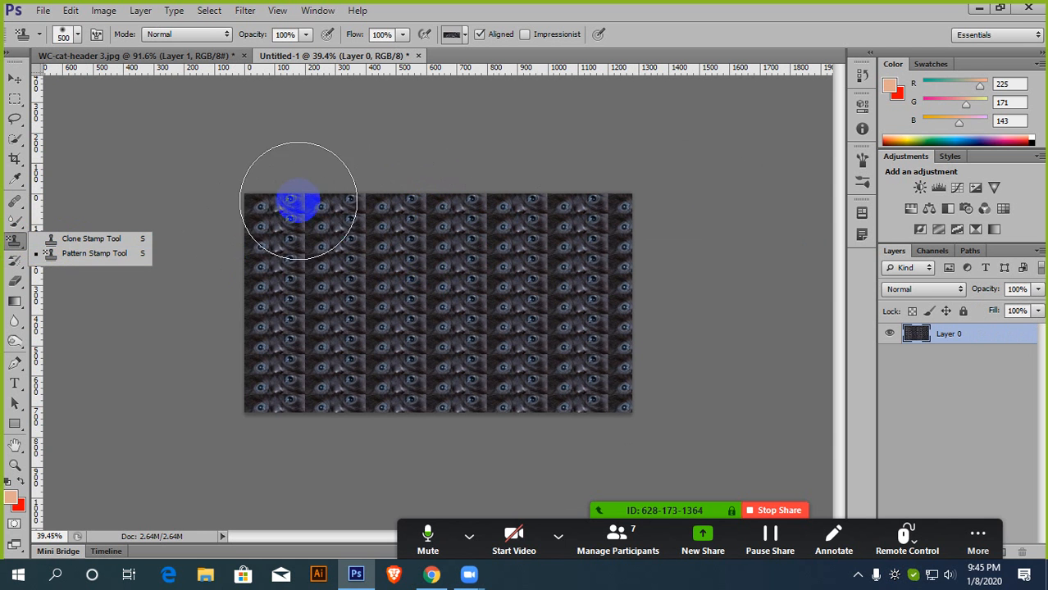
{"action": "mouse_move", "coordinate": [283, 209]}
{"action": "left_mouse_down"}
{"action": "mouse_move", "coordinate": [245, 392]}
{"action": "mouse_move", "coordinate": [435, 408]}
{"action": "mouse_move", "coordinate": [608, 382]}
{"action": "mouse_move", "coordinate": [625, 268]}
{"action": "mouse_move", "coordinate": [453, 222]}
{"action": "mouse_move", "coordinate": [261, 214]}
{"action": "mouse_move", "coordinate": [291, 268]}
{"action": "mouse_move", "coordinate": [492, 304]}
{"action": "left_mouse_up"}
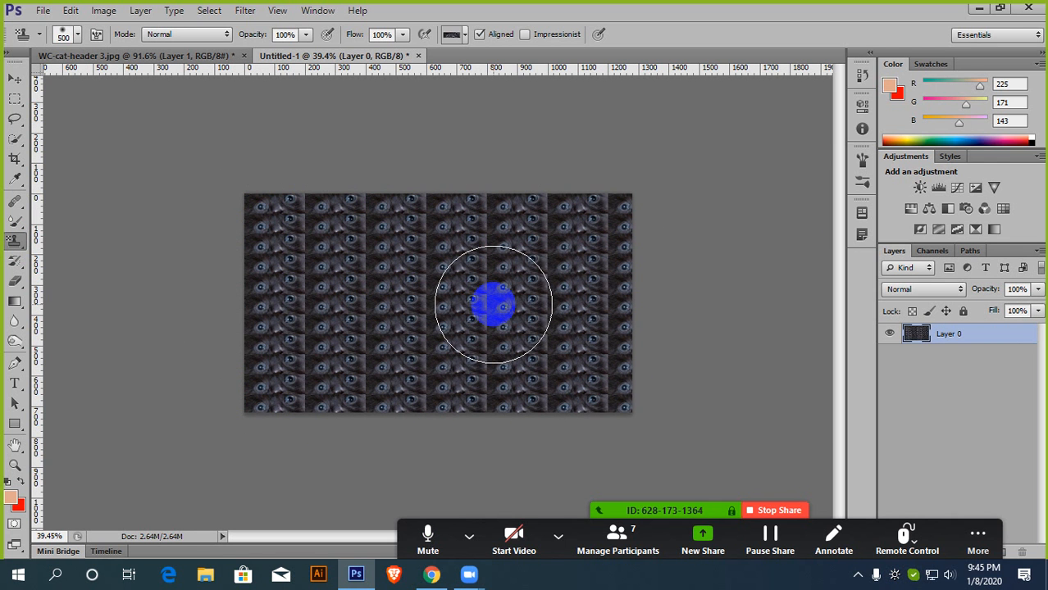
{"action": "mouse_move", "coordinate": [493, 304]}
{"action": "left_mouse_down"}
{"action": "mouse_move", "coordinate": [330, 233]}
{"action": "mouse_move", "coordinate": [484, 229]}
{"action": "mouse_move", "coordinate": [272, 280]}
{"action": "mouse_move", "coordinate": [580, 340]}
{"action": "mouse_move", "coordinate": [57, 260]}
{"action": "mouse_move", "coordinate": [68, 245]}
{"action": "left_mouse_up"}
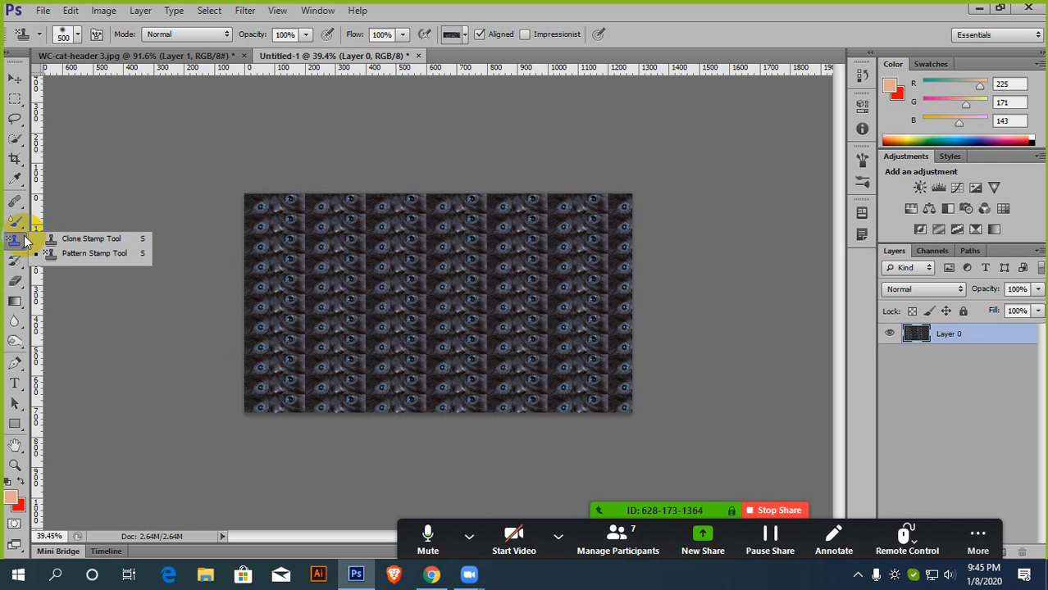
Step: Switch to the History Brush and enlarge its brush size to 175 px
{"action": "left_click", "coordinate": [77, 239]}
{"action": "left_click_drag", "start_coordinate": [27, 261], "coordinate": [111, 261]}
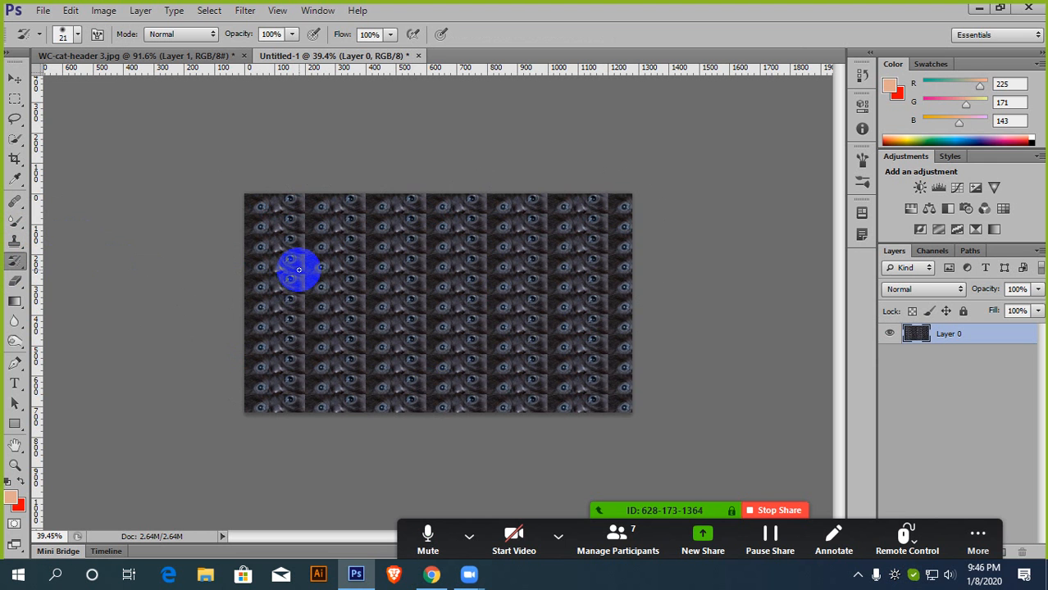
{"action": "key", "text": "bracketright"}
{"action": "key", "text": "bracketright"}
{"action": "key", "text": "bracketright"}
{"action": "key", "text": "bracketright"}
{"action": "key", "text": "bracketright"}
{"action": "key", "text": "bracketright"}
{"action": "key", "text": "bracketright"}
{"action": "key", "text": "bracketright"}
Step: Paint over the whole canvas with the History Brush to bring the eye pattern back to plain white
{"action": "mouse_move", "coordinate": [314, 269]}
{"action": "left_mouse_down"}
{"action": "mouse_move", "coordinate": [245, 262]}
{"action": "mouse_move", "coordinate": [620, 211]}
{"action": "mouse_move", "coordinate": [247, 212]}
{"action": "mouse_move", "coordinate": [516, 412]}
{"action": "mouse_move", "coordinate": [422, 325]}
{"action": "mouse_move", "coordinate": [482, 321]}
{"action": "mouse_move", "coordinate": [484, 309]}
{"action": "mouse_move", "coordinate": [627, 271]}
{"action": "left_mouse_up"}
{"action": "mouse_move", "coordinate": [447, 287]}
{"action": "left_mouse_down"}
{"action": "mouse_move", "coordinate": [279, 295]}
{"action": "mouse_move", "coordinate": [631, 352]}
{"action": "left_mouse_up"}
{"action": "mouse_move", "coordinate": [623, 394]}
{"action": "left_mouse_down"}
{"action": "mouse_move", "coordinate": [597, 338]}
{"action": "mouse_move", "coordinate": [585, 403]}
{"action": "mouse_move", "coordinate": [300, 363]}
{"action": "mouse_move", "coordinate": [283, 372]}
{"action": "mouse_move", "coordinate": [295, 407]}
{"action": "mouse_move", "coordinate": [659, 380]}
{"action": "left_mouse_up"}
{"action": "mouse_move", "coordinate": [581, 200]}
{"action": "left_mouse_down"}
{"action": "mouse_move", "coordinate": [621, 230]}
{"action": "mouse_move", "coordinate": [616, 205]}
{"action": "mouse_move", "coordinate": [277, 214]}
{"action": "mouse_move", "coordinate": [261, 215]}
{"action": "mouse_move", "coordinate": [270, 264]}
{"action": "left_mouse_up"}
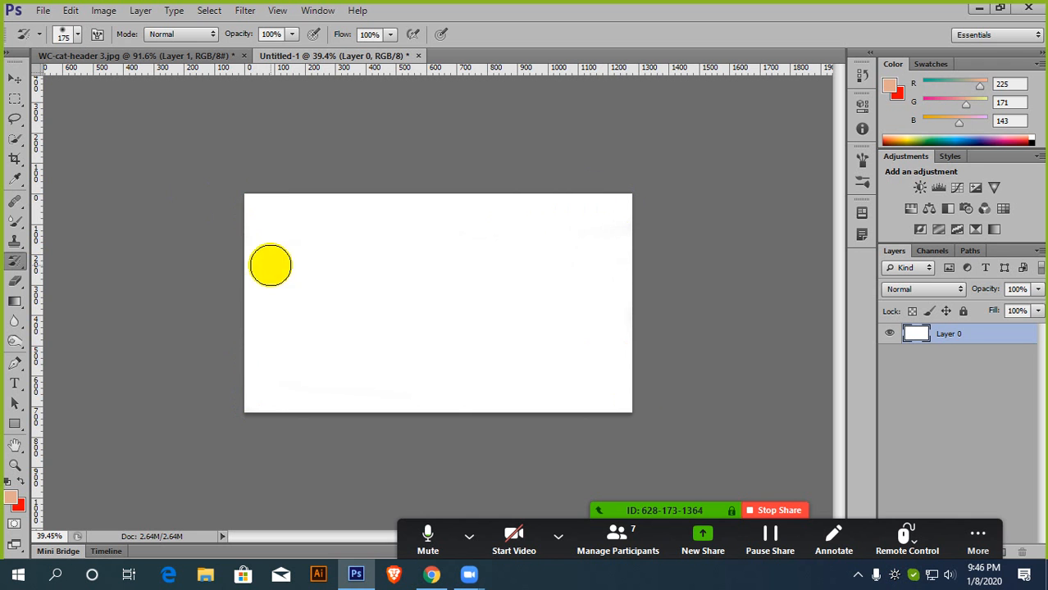
{"action": "mouse_move", "coordinate": [611, 209]}
{"action": "left_mouse_down"}
{"action": "mouse_move", "coordinate": [628, 368]}
{"action": "mouse_move", "coordinate": [472, 411]}
{"action": "mouse_move", "coordinate": [299, 316]}
{"action": "mouse_move", "coordinate": [343, 281]}
{"action": "left_mouse_up"}
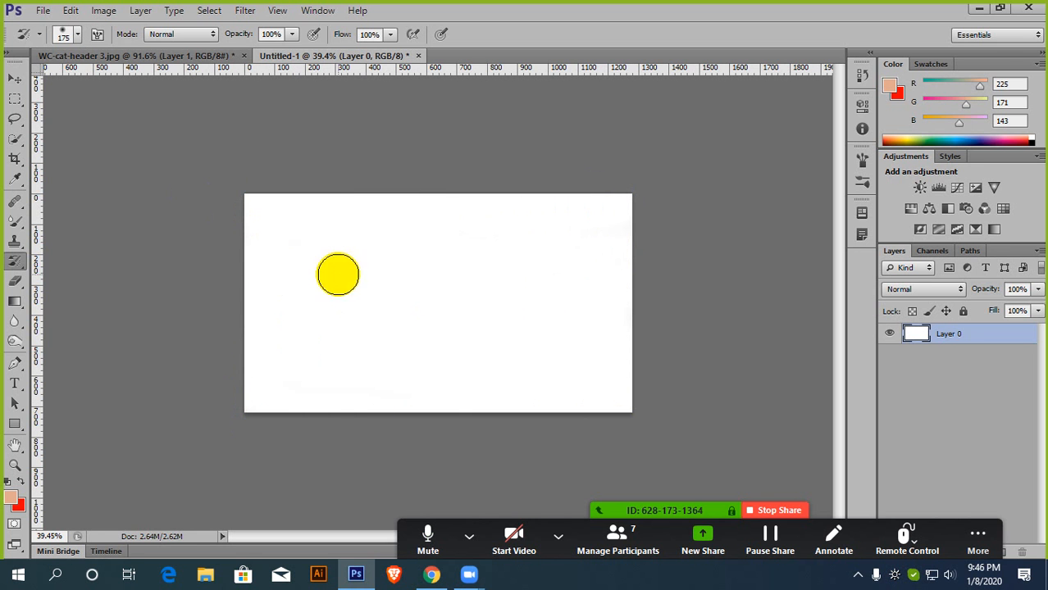
Step: Undo the History Brush strokes over the eye pattern
{"action": "key", "text": "ctrl+alt+z"}
{"action": "key", "text": "ctrl+alt+z"}
{"action": "key", "text": "ctrl+alt+z"}
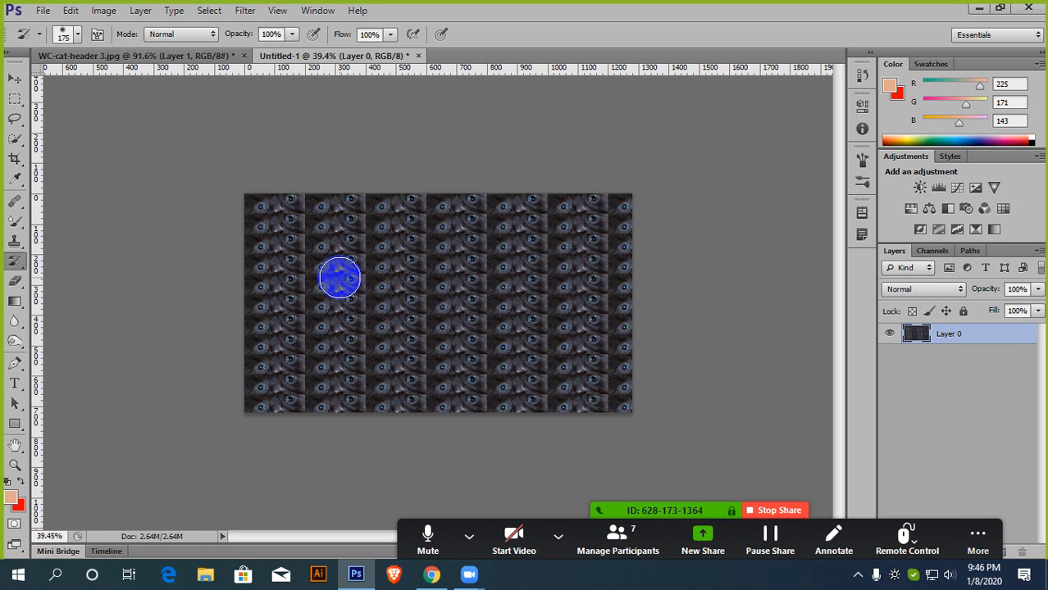
{"action": "scroll", "coordinate": [339, 278], "scroll_direction": "down", "scroll_amount": 1}
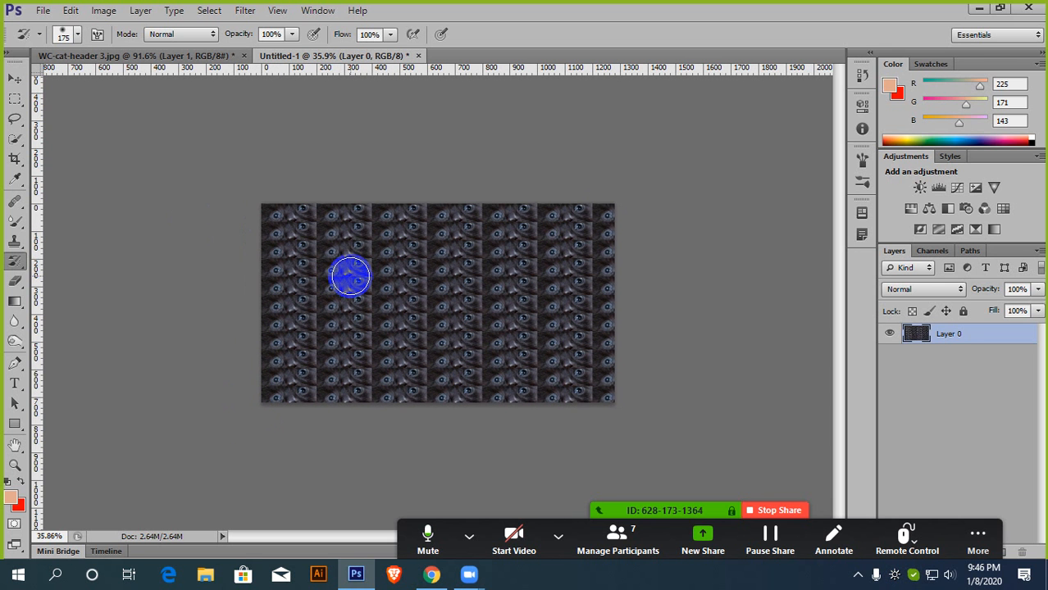
{"action": "scroll", "coordinate": [350, 277], "scroll_direction": "up", "scroll_amount": 2}
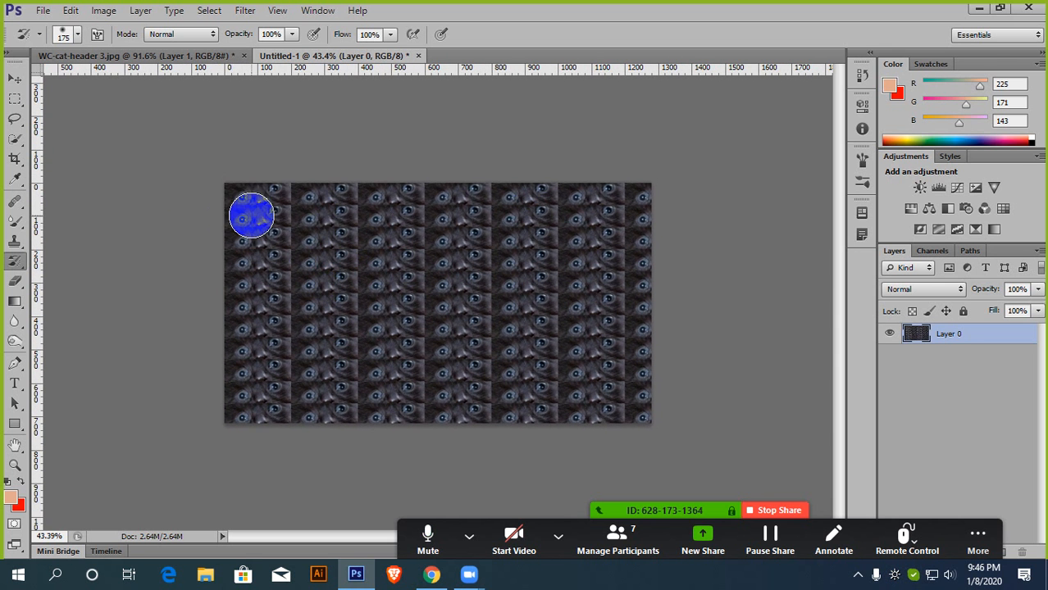
{"action": "scroll", "coordinate": [631, 214], "scroll_direction": "down", "scroll_amount": 1}
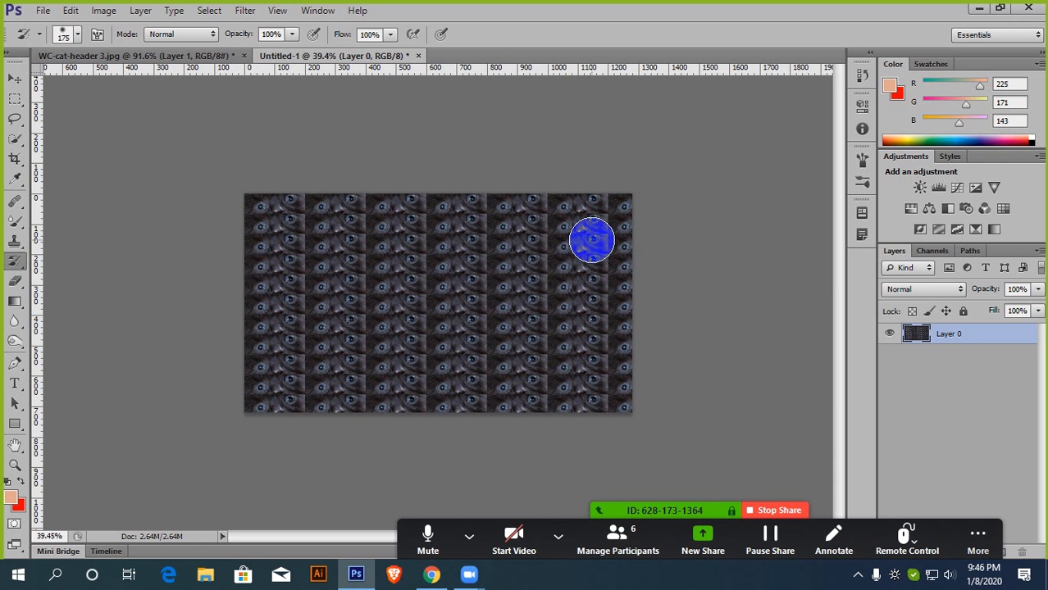
{"action": "scroll", "coordinate": [591, 239], "scroll_direction": "up", "scroll_amount": 1}
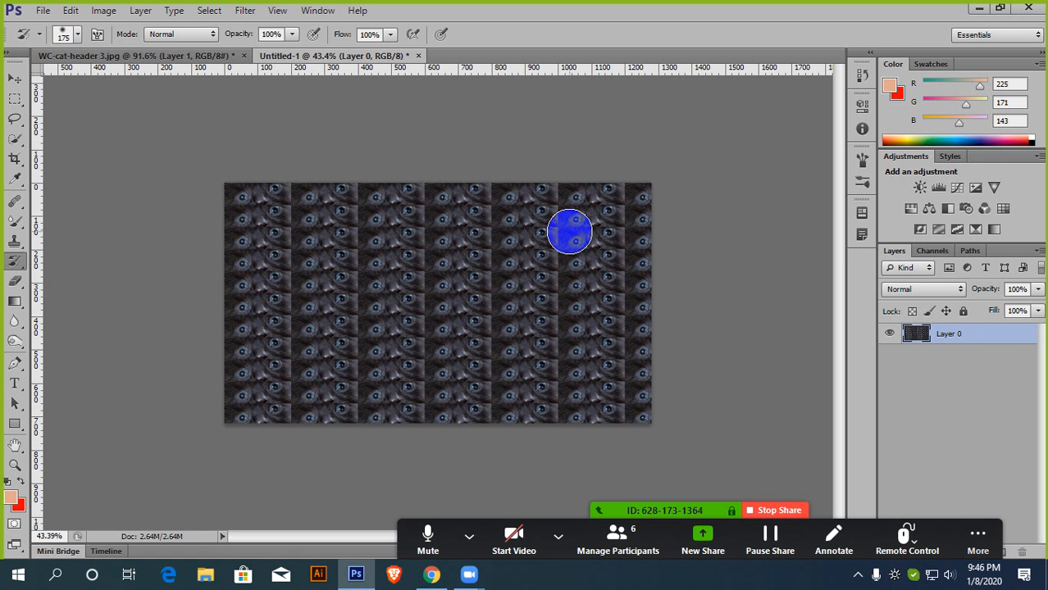
{"action": "scroll", "coordinate": [568, 231], "scroll_direction": "up", "scroll_amount": 1}
{"action": "scroll", "coordinate": [564, 225], "scroll_direction": "down", "scroll_amount": 1}
{"action": "left_click_drag", "start_coordinate": [18, 262], "coordinate": [97, 261]}
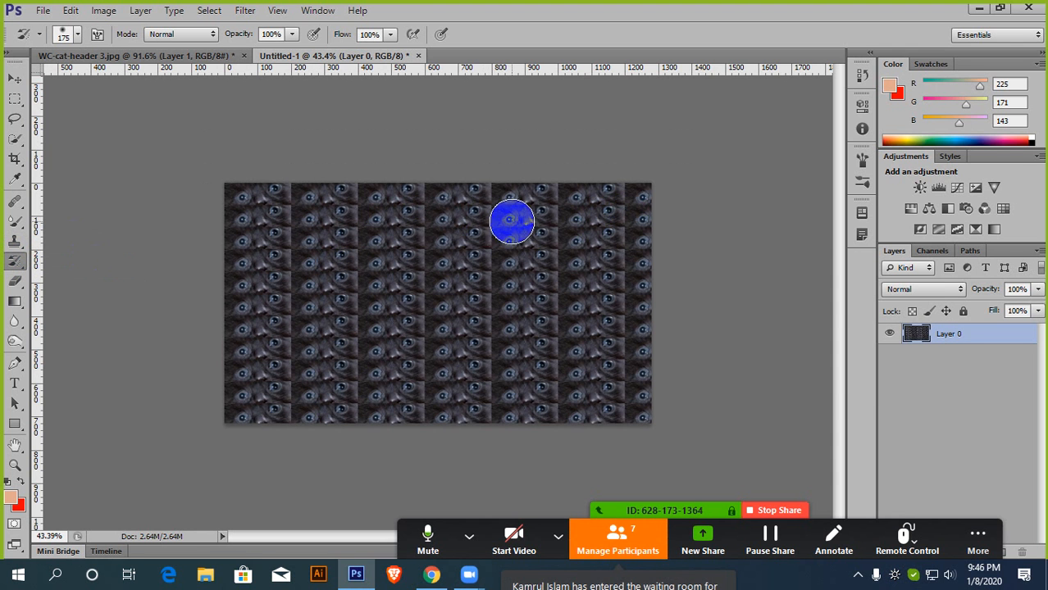
Step: Switch to the Zoom participants list, admit the waiting guest, and return to the Photoshop canvas
{"action": "left_click", "coordinate": [617, 541]}
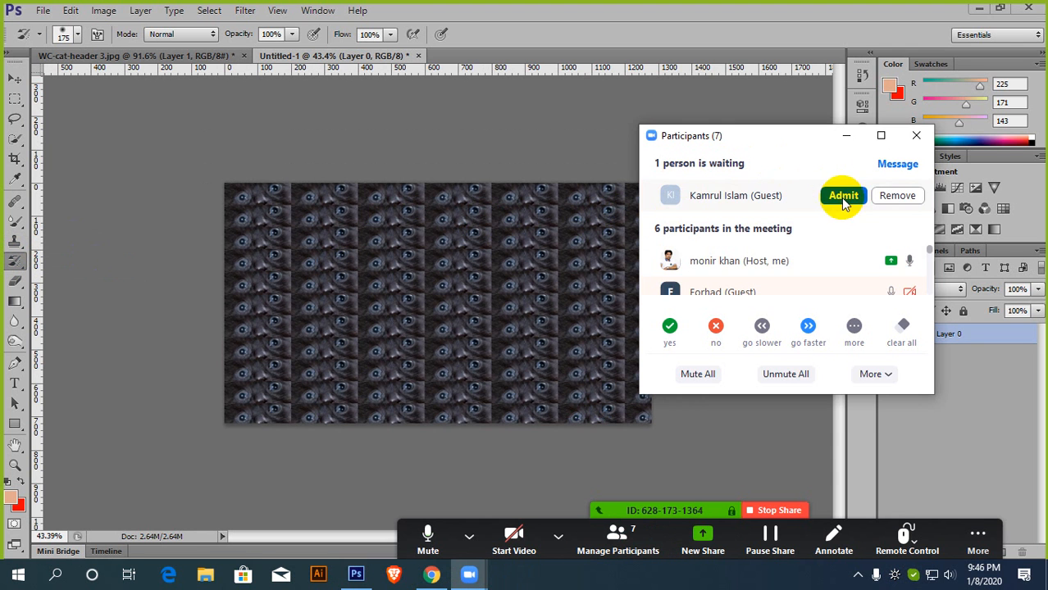
{"action": "left_click", "coordinate": [846, 136]}
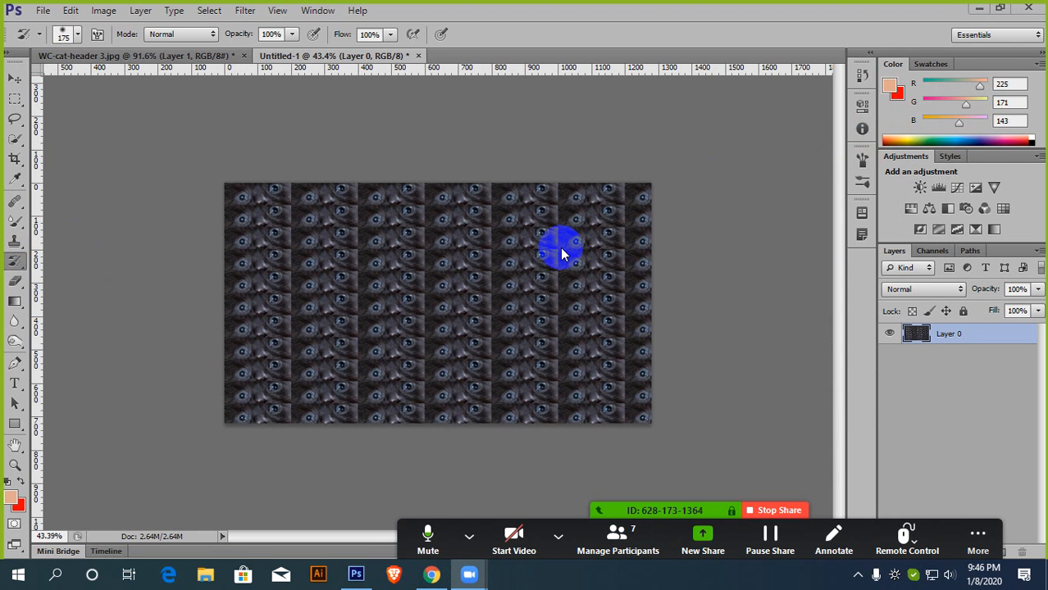
{"action": "left_click", "coordinate": [519, 254]}
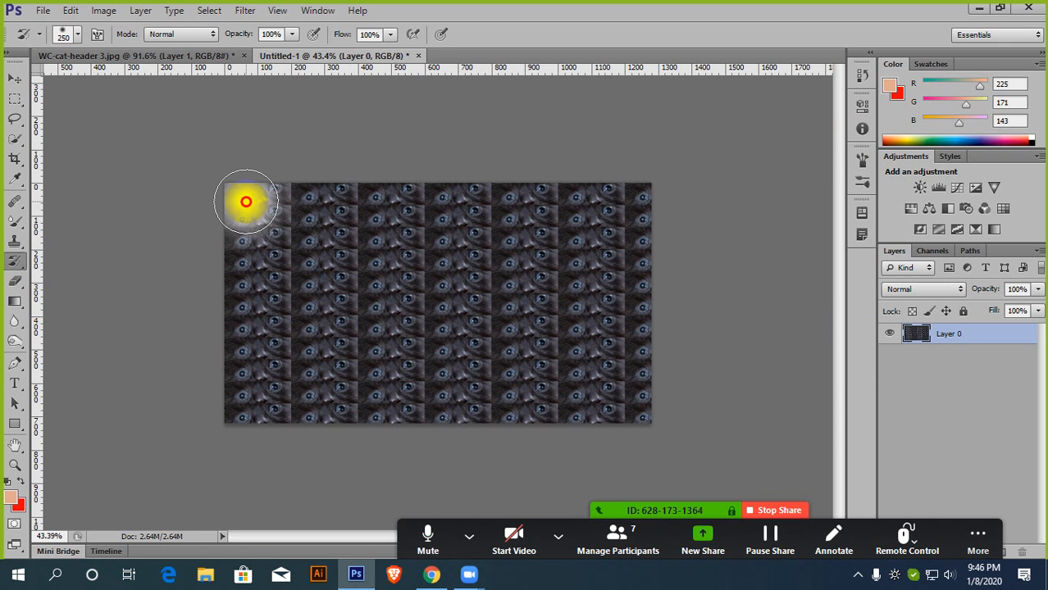
Step: Restore the canvas to its original white by painting over the eye pattern with the 250 px History Brush
{"action": "mouse_move", "coordinate": [250, 204]}
{"action": "left_mouse_down"}
{"action": "mouse_move", "coordinate": [711, 200]}
{"action": "mouse_move", "coordinate": [643, 210]}
{"action": "mouse_move", "coordinate": [680, 234]}
{"action": "mouse_move", "coordinate": [713, 283]}
{"action": "mouse_move", "coordinate": [655, 345]}
{"action": "mouse_move", "coordinate": [123, 368]}
{"action": "mouse_move", "coordinate": [248, 409]}
{"action": "mouse_move", "coordinate": [82, 417]}
{"action": "left_mouse_up"}
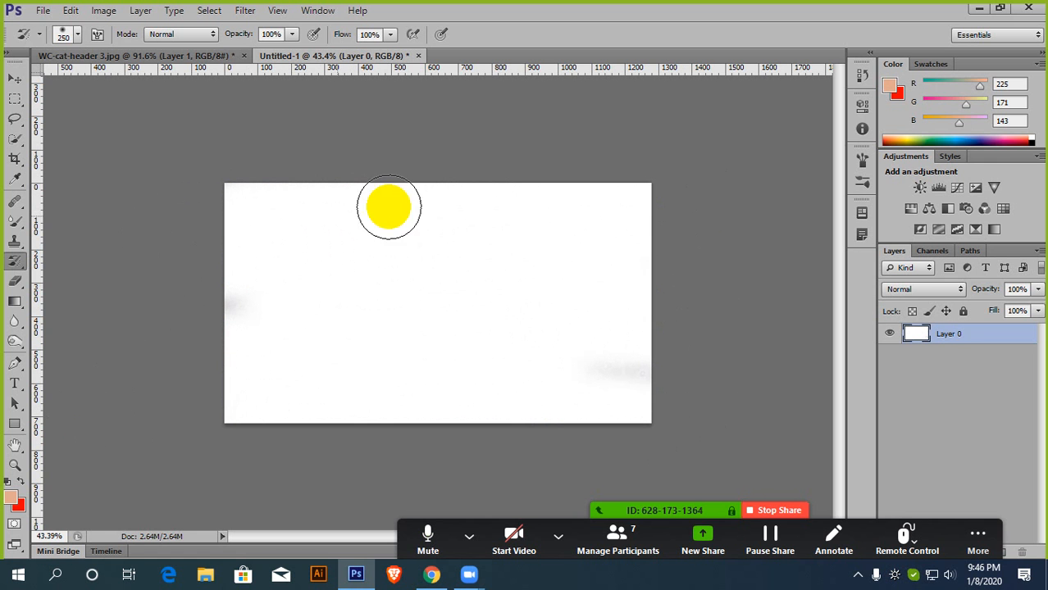
{"action": "scroll", "coordinate": [513, 259], "scroll_direction": "up", "scroll_amount": 2}
{"action": "scroll", "coordinate": [514, 259], "scroll_direction": "down", "scroll_amount": 3}
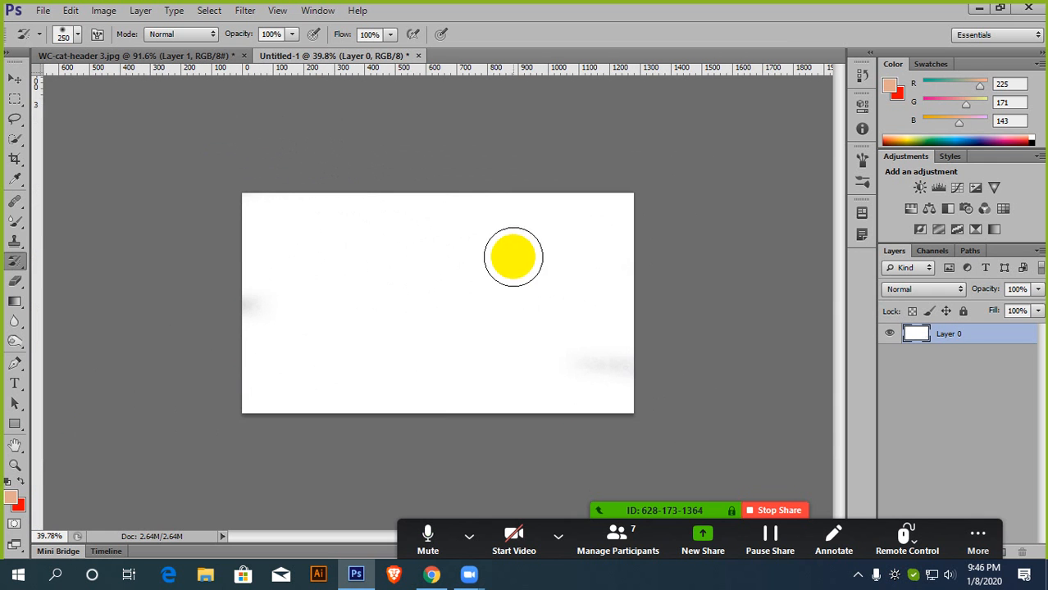
Step: Switch to the Art History Brush and paint over both kittens in WC-cat-header 3.jpg using the Tight Short style
{"action": "right_click", "coordinate": [8, 266]}
{"action": "left_click", "coordinate": [114, 261]}
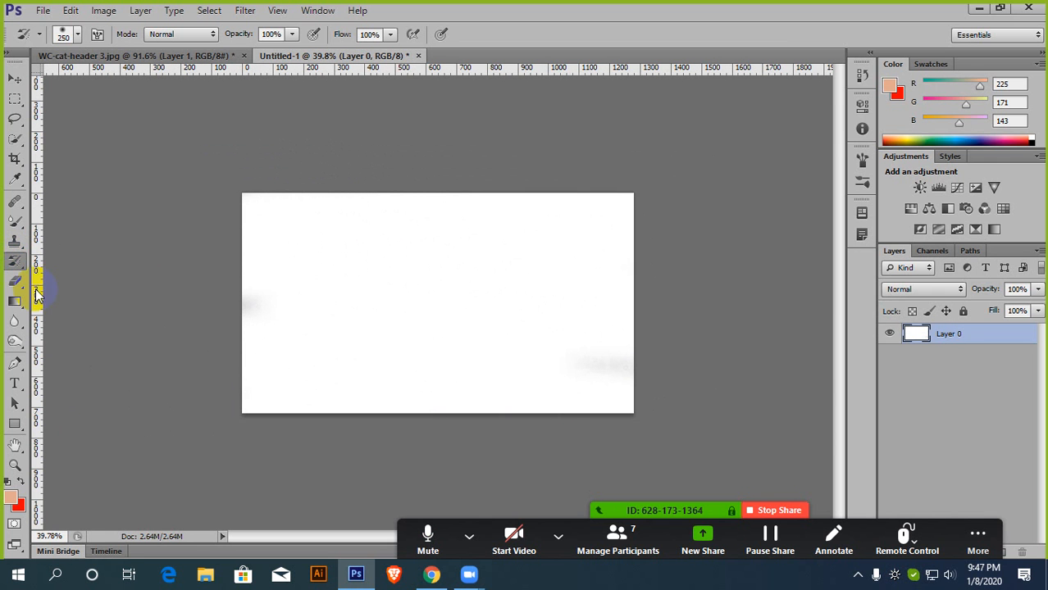
{"action": "right_click", "coordinate": [19, 261]}
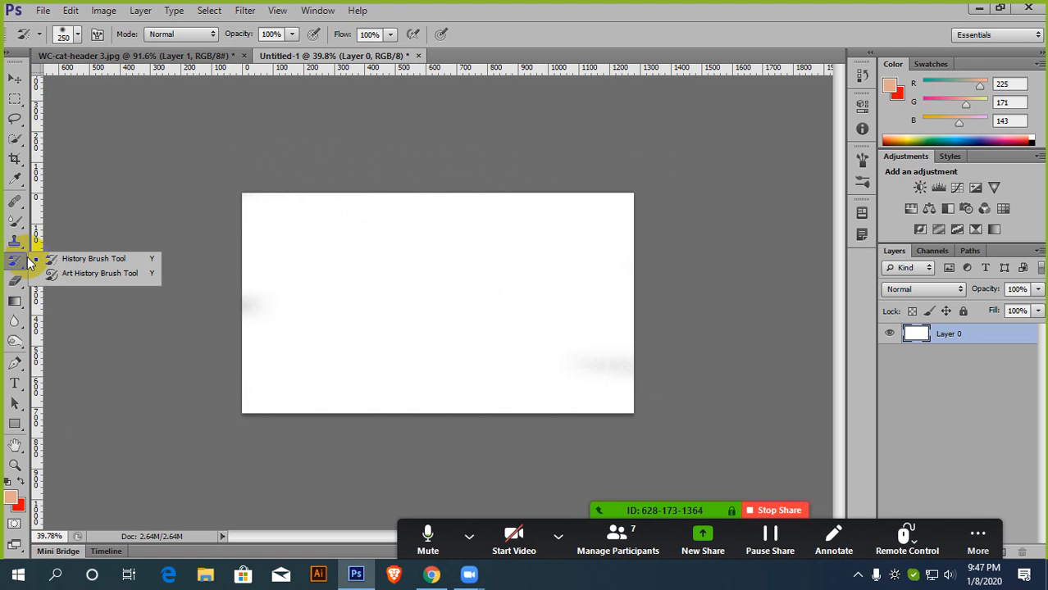
{"action": "left_click", "coordinate": [98, 275]}
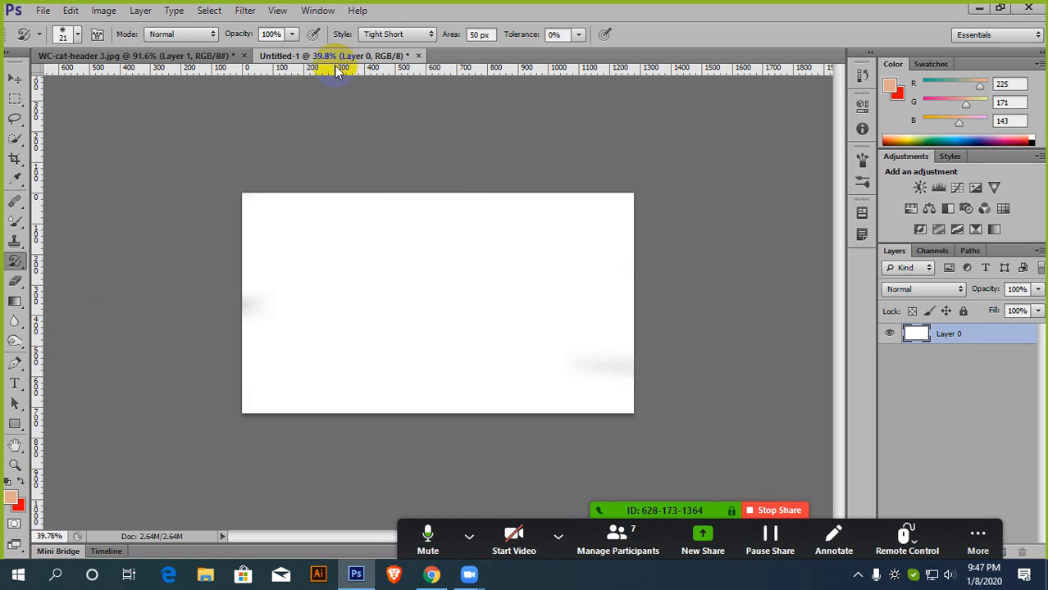
{"action": "left_click", "coordinate": [189, 55]}
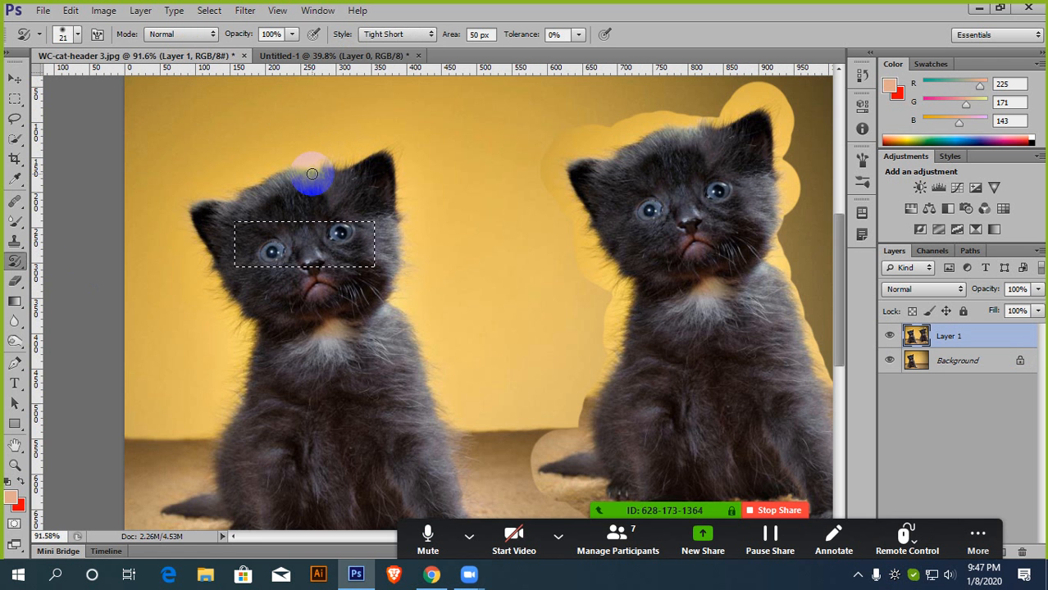
{"action": "scroll", "coordinate": [311, 173], "scroll_direction": "down", "scroll_amount": 1}
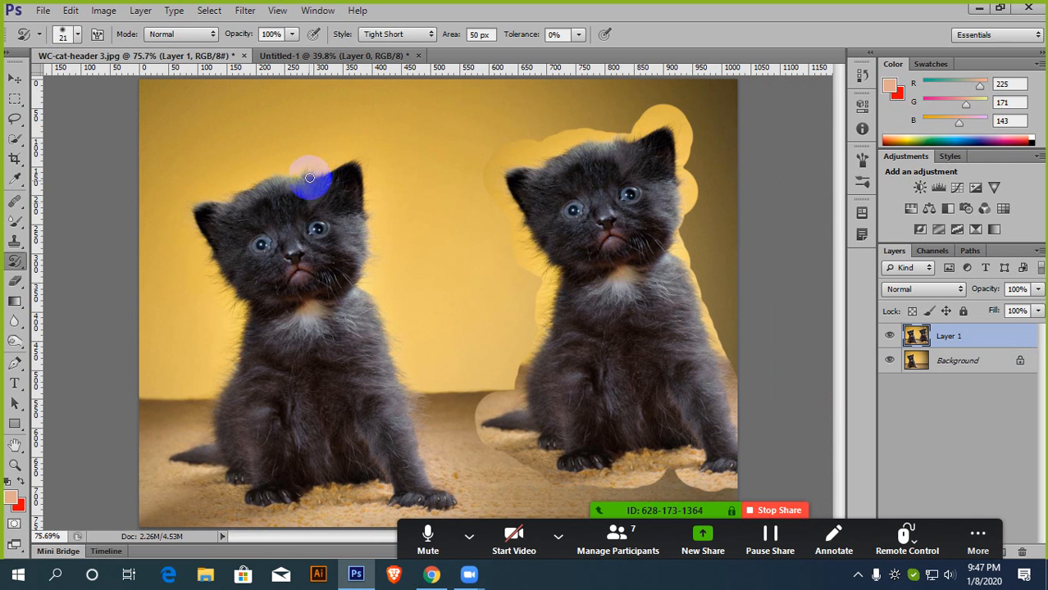
{"action": "mouse_move", "coordinate": [316, 175]}
{"action": "left_mouse_down"}
{"action": "mouse_move", "coordinate": [346, 241]}
{"action": "mouse_move", "coordinate": [300, 227]}
{"action": "mouse_move", "coordinate": [222, 230]}
{"action": "mouse_move", "coordinate": [269, 299]}
{"action": "mouse_move", "coordinate": [339, 327]}
{"action": "mouse_move", "coordinate": [282, 258]}
{"action": "mouse_move", "coordinate": [262, 312]}
{"action": "mouse_move", "coordinate": [267, 367]}
{"action": "mouse_move", "coordinate": [379, 385]}
{"action": "mouse_move", "coordinate": [349, 362]}
{"action": "mouse_move", "coordinate": [619, 319]}
{"action": "mouse_move", "coordinate": [585, 215]}
{"action": "mouse_move", "coordinate": [650, 220]}
{"action": "mouse_move", "coordinate": [631, 173]}
{"action": "mouse_move", "coordinate": [581, 187]}
{"action": "mouse_move", "coordinate": [559, 210]}
{"action": "mouse_move", "coordinate": [564, 381]}
{"action": "mouse_move", "coordinate": [710, 384]}
{"action": "mouse_move", "coordinate": [564, 437]}
{"action": "mouse_move", "coordinate": [632, 398]}
{"action": "mouse_move", "coordinate": [632, 368]}
{"action": "left_mouse_up"}
Step: Open the image red-eye-in-photo-1200x630 from the Downloads folder
{"action": "left_click", "coordinate": [43, 10]}
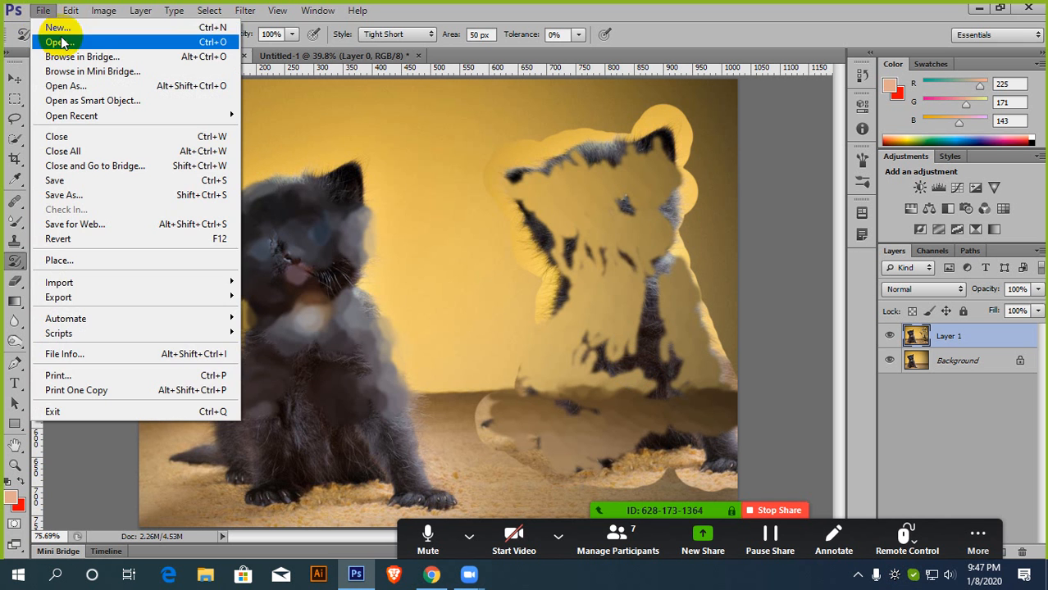
{"action": "left_click", "coordinate": [51, 39]}
{"action": "scroll", "coordinate": [475, 316], "scroll_direction": "down", "scroll_amount": 10}
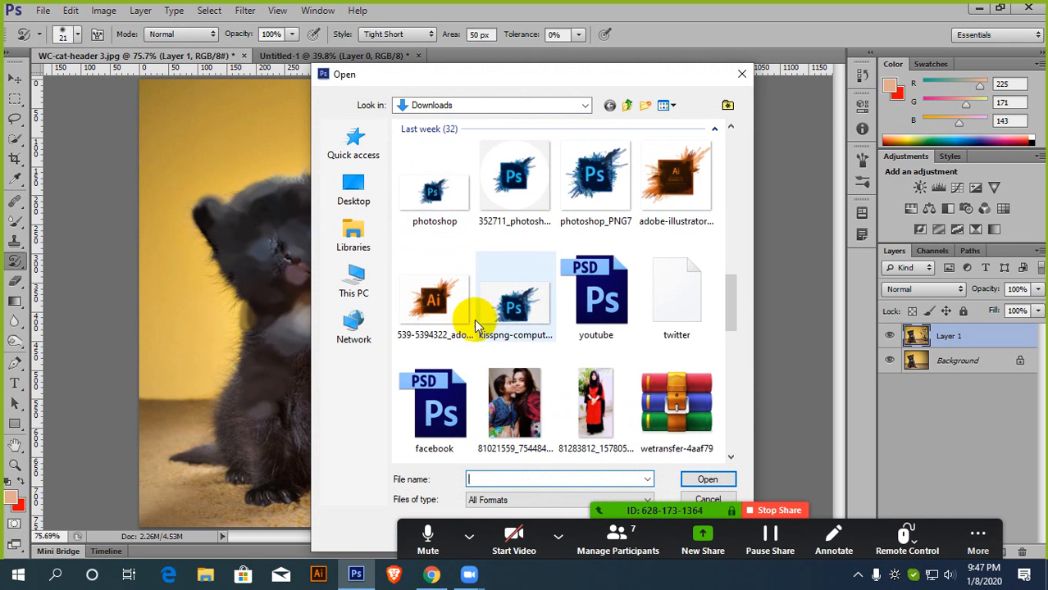
{"action": "scroll", "coordinate": [488, 320], "scroll_direction": "up", "scroll_amount": 5}
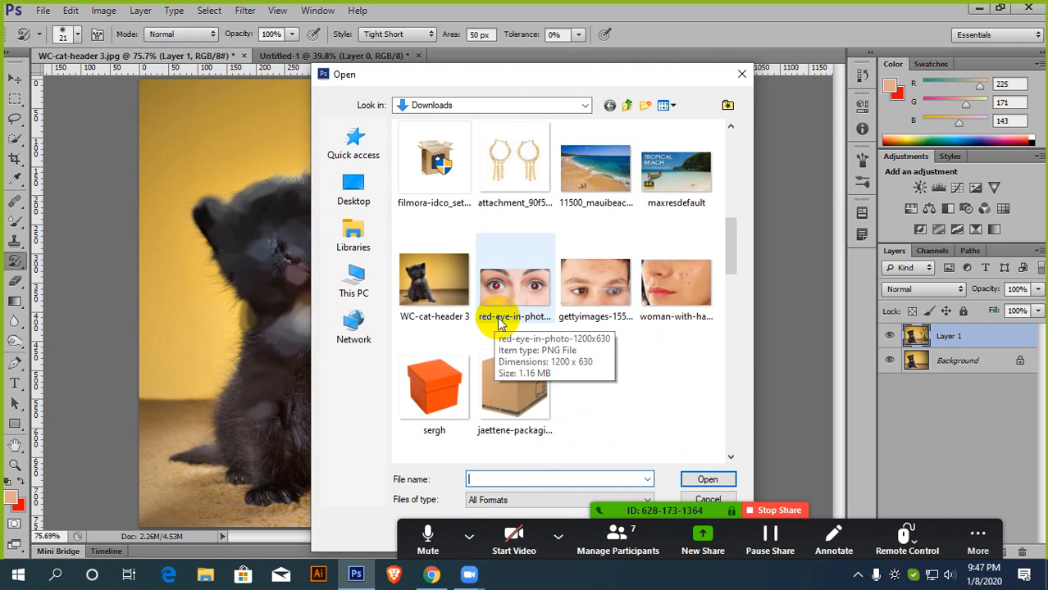
{"action": "scroll", "coordinate": [594, 320], "scroll_direction": "down", "scroll_amount": 2}
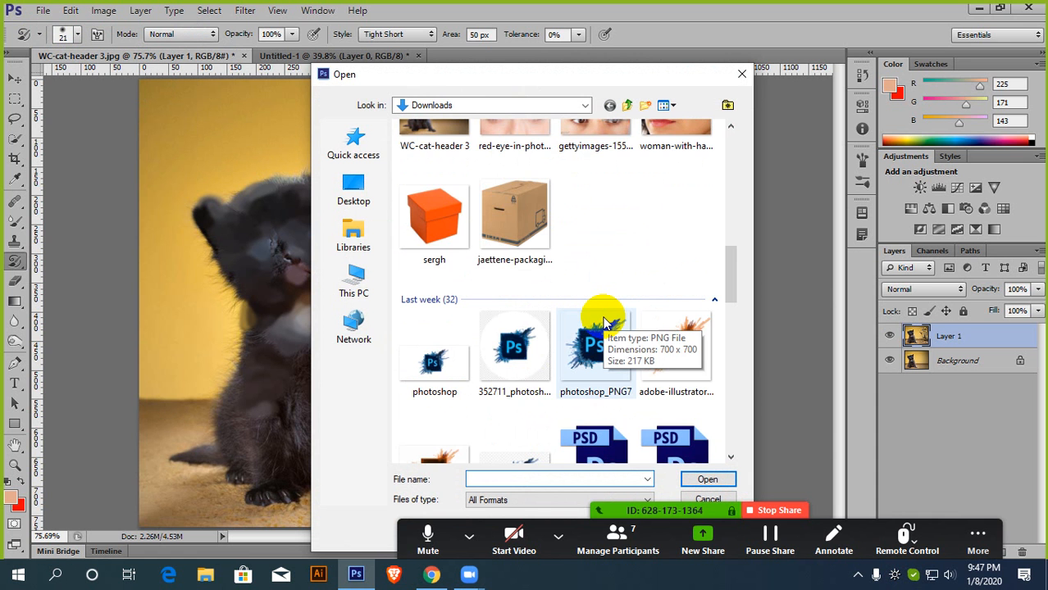
{"action": "scroll", "coordinate": [604, 320], "scroll_direction": "up", "scroll_amount": 2}
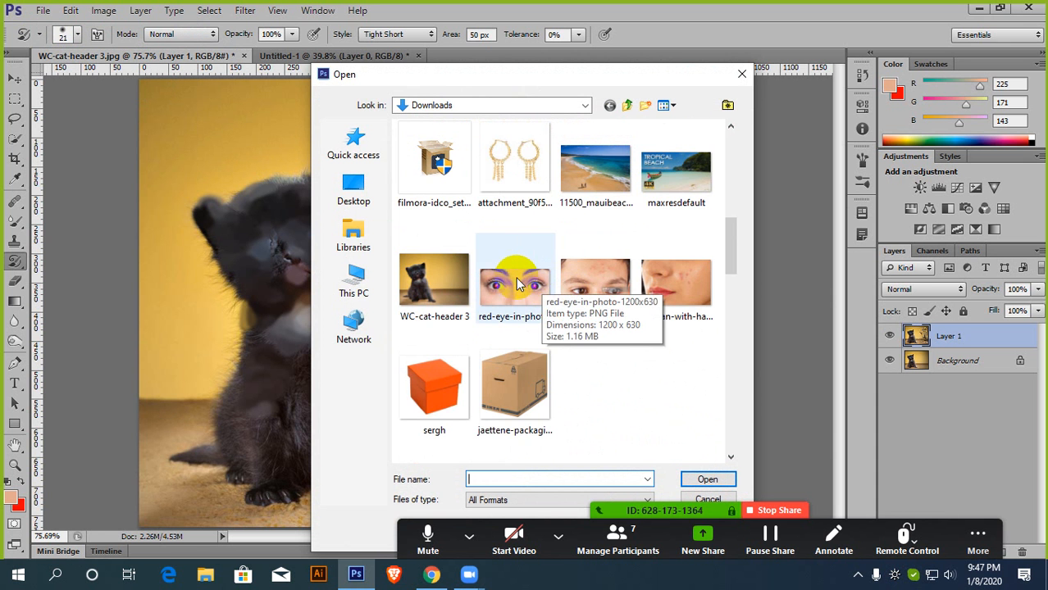
{"action": "scroll", "coordinate": [520, 284], "scroll_direction": "up", "scroll_amount": 2}
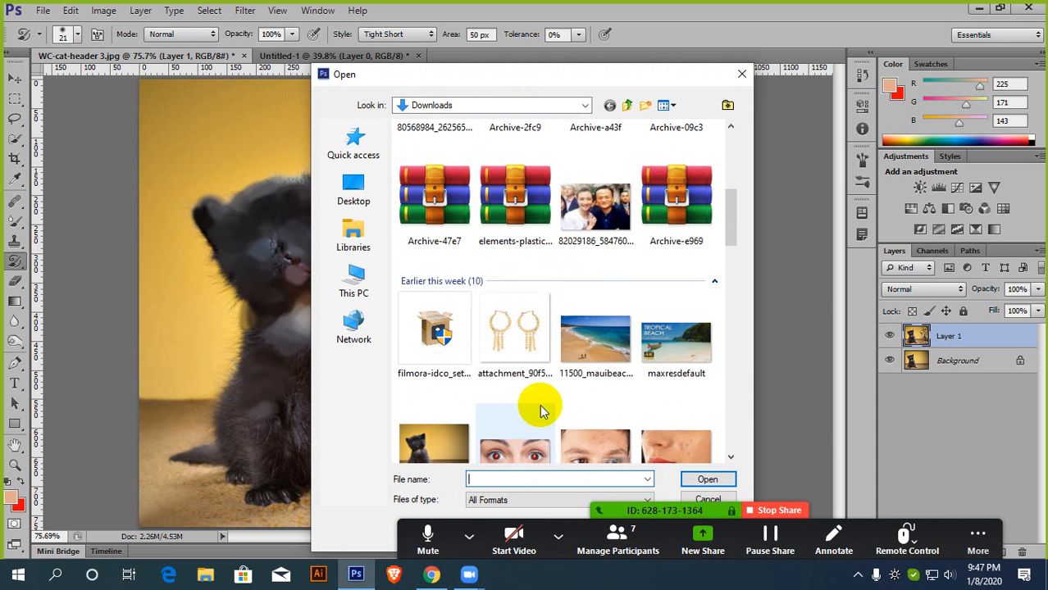
{"action": "scroll", "coordinate": [539, 404], "scroll_direction": "down", "scroll_amount": 2}
{"action": "left_click", "coordinate": [532, 309]}
{"action": "double_click", "coordinate": [531, 309]}
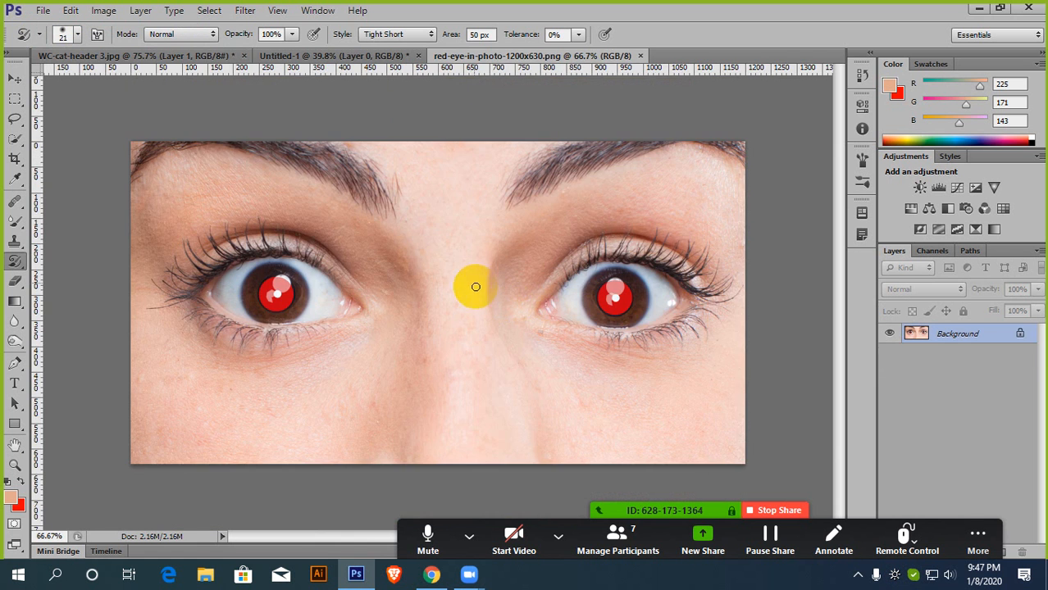
{"action": "left_click", "coordinate": [468, 255]}
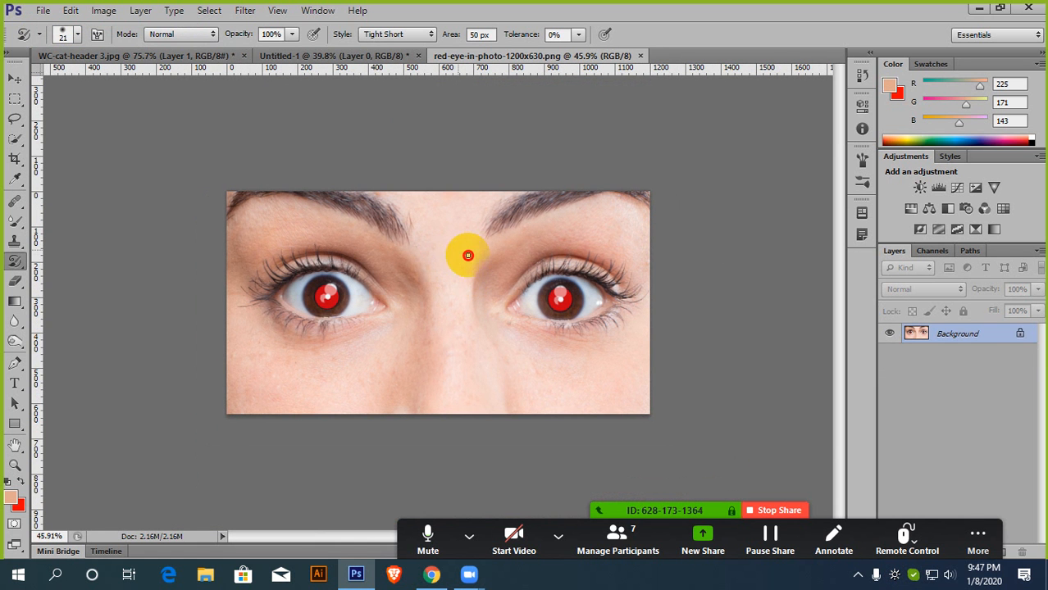
Step: Duplicate the Background layer and paint over the eyebrows, eyes and skin with the Art History Brush in Tight Short style
{"action": "key", "text": "ctrl+j"}
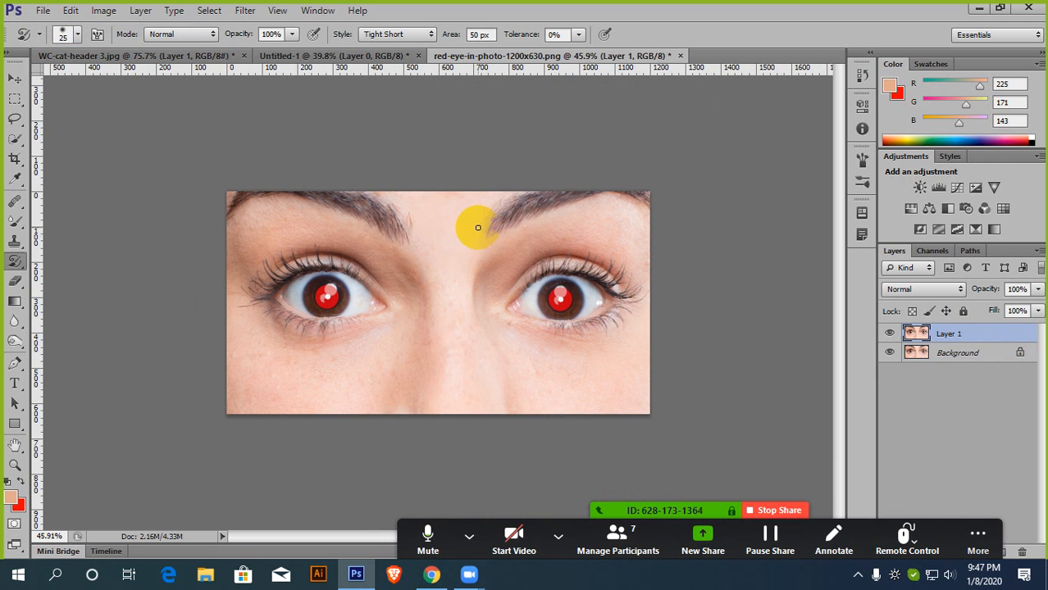
{"action": "mouse_move", "coordinate": [475, 225]}
{"action": "left_mouse_down"}
{"action": "mouse_move", "coordinate": [618, 219]}
{"action": "mouse_move", "coordinate": [635, 207]}
{"action": "mouse_move", "coordinate": [591, 198]}
{"action": "mouse_move", "coordinate": [440, 233]}
{"action": "mouse_move", "coordinate": [387, 204]}
{"action": "mouse_move", "coordinate": [351, 200]}
{"action": "mouse_move", "coordinate": [282, 221]}
{"action": "left_mouse_up"}
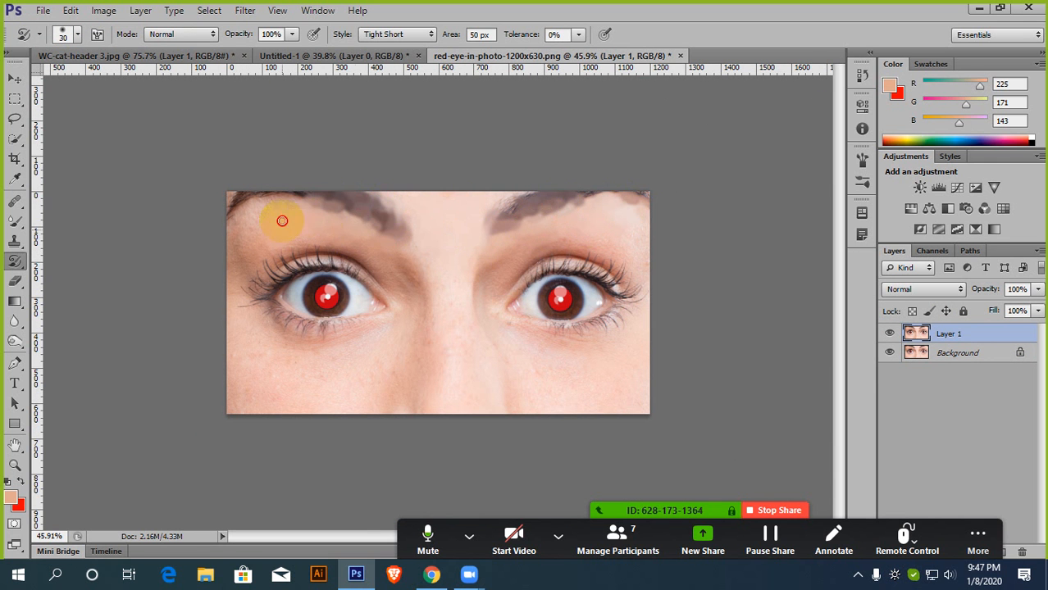
{"action": "mouse_move", "coordinate": [237, 270]}
{"action": "left_mouse_down"}
{"action": "mouse_move", "coordinate": [273, 315]}
{"action": "mouse_move", "coordinate": [303, 290]}
{"action": "mouse_move", "coordinate": [295, 325]}
{"action": "mouse_move", "coordinate": [313, 391]}
{"action": "mouse_move", "coordinate": [356, 318]}
{"action": "mouse_move", "coordinate": [410, 282]}
{"action": "mouse_move", "coordinate": [515, 364]}
{"action": "mouse_move", "coordinate": [594, 270]}
{"action": "mouse_move", "coordinate": [628, 258]}
{"action": "mouse_move", "coordinate": [597, 376]}
{"action": "mouse_move", "coordinate": [502, 375]}
{"action": "mouse_move", "coordinate": [388, 340]}
{"action": "mouse_move", "coordinate": [312, 358]}
{"action": "mouse_move", "coordinate": [302, 386]}
{"action": "mouse_move", "coordinate": [256, 404]}
{"action": "left_mouse_up"}
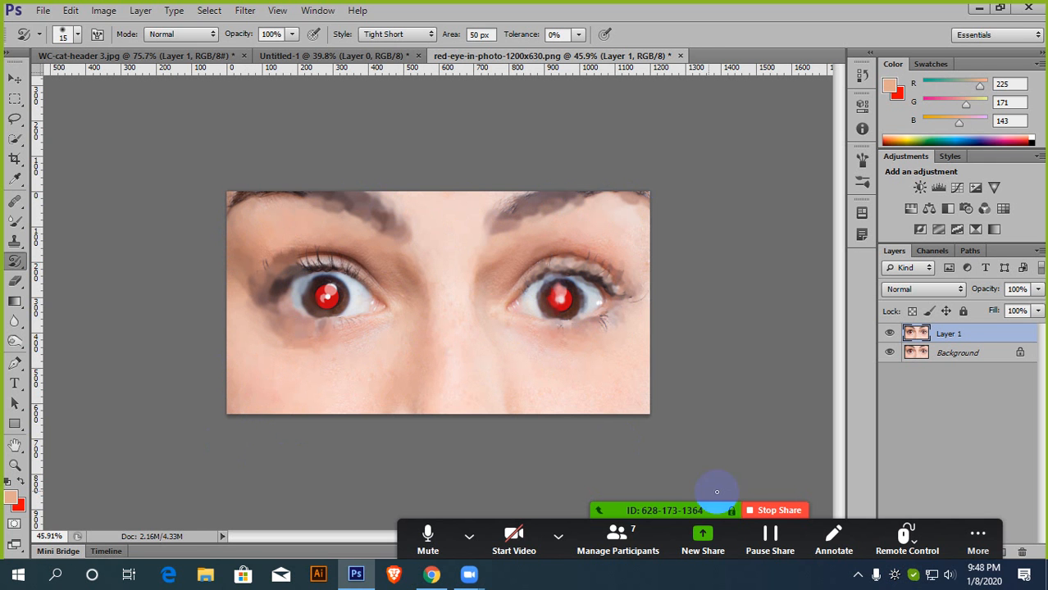
Step: Switch to the Zoom participants list, review the attendees, and return to the Photoshop canvas
{"action": "left_click", "coordinate": [617, 537]}
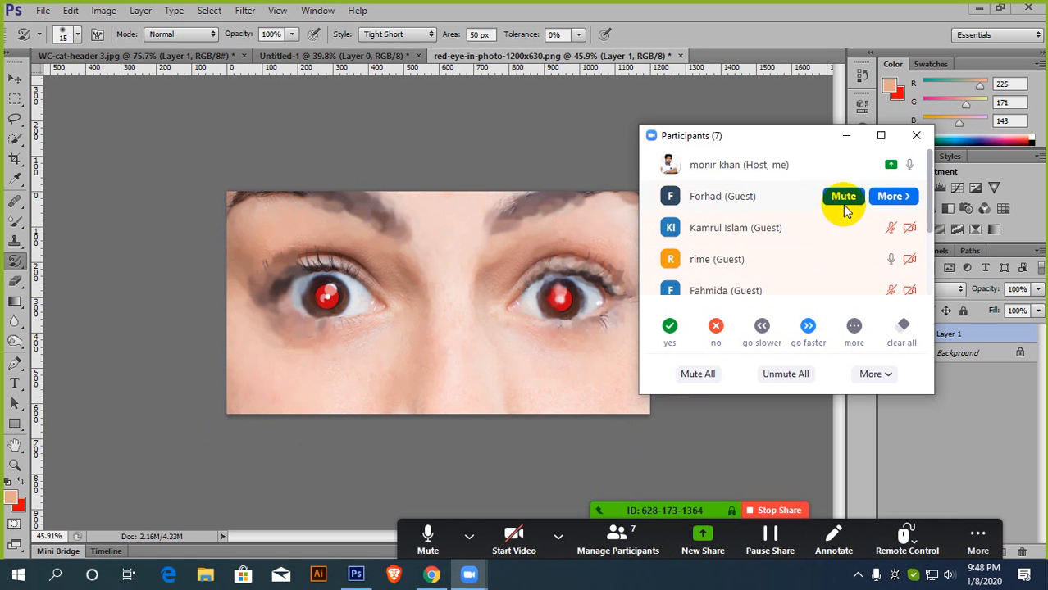
{"action": "scroll", "coordinate": [837, 258], "scroll_direction": "down", "scroll_amount": 2}
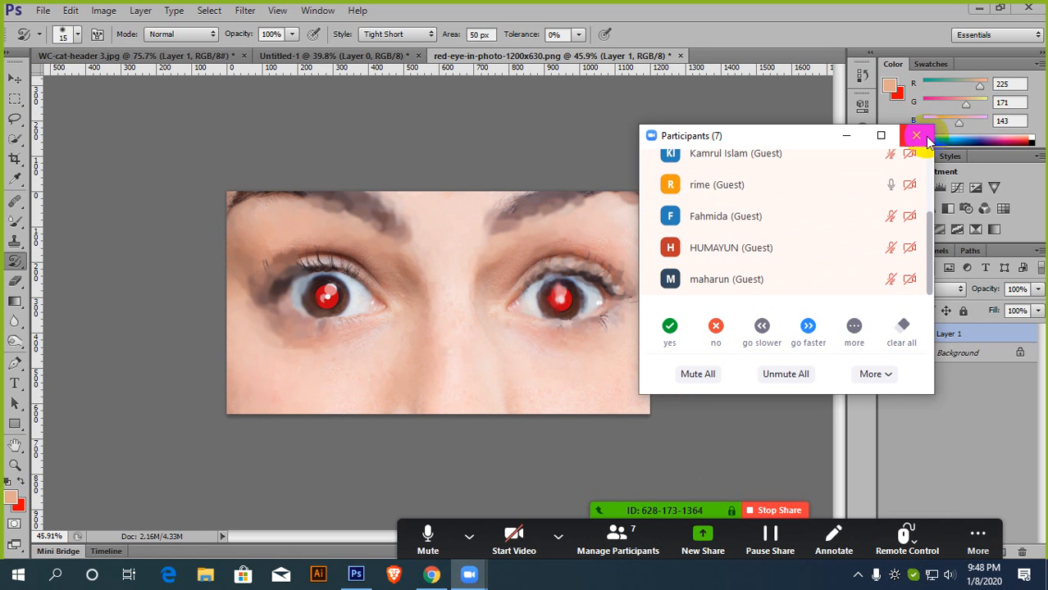
{"action": "left_click", "coordinate": [915, 135]}
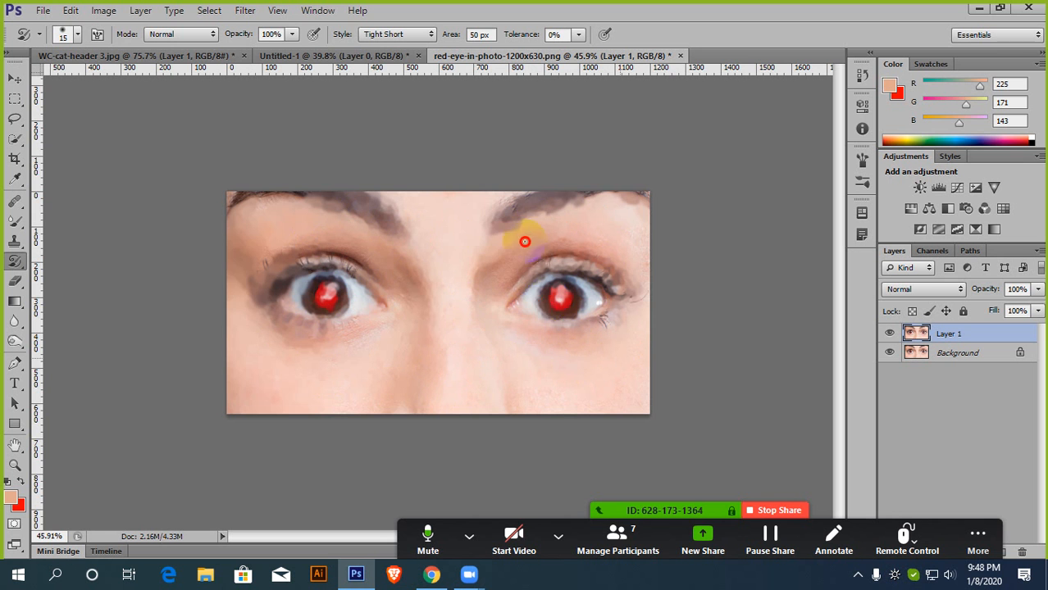
Step: Compare the painted Layer 1 with the original photo by hiding and showing the layer twice
{"action": "scroll", "coordinate": [464, 331], "scroll_direction": "down", "scroll_amount": 5}
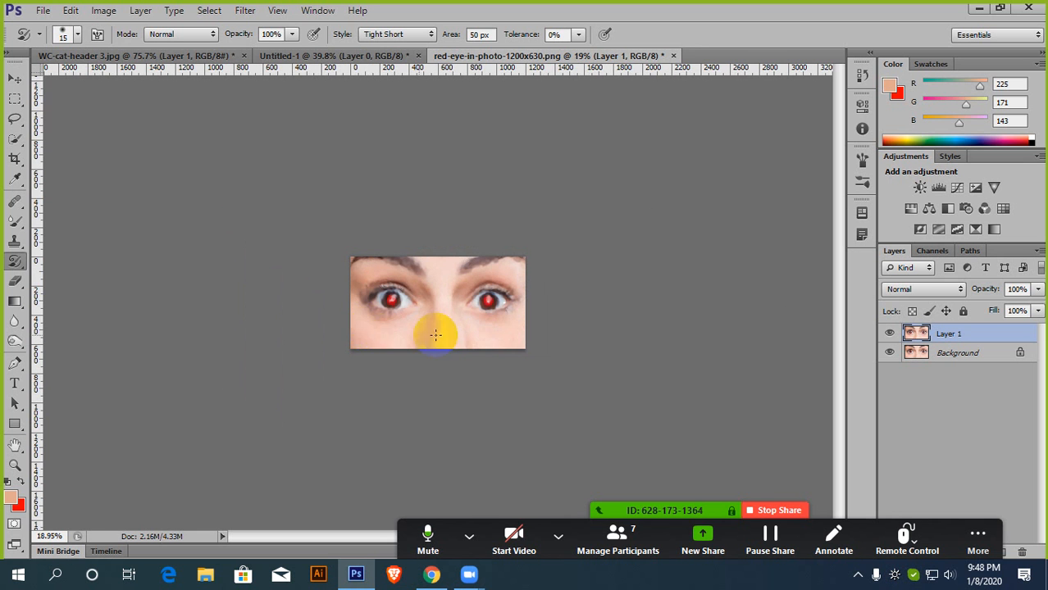
{"action": "scroll", "coordinate": [496, 326], "scroll_direction": "up", "scroll_amount": 5}
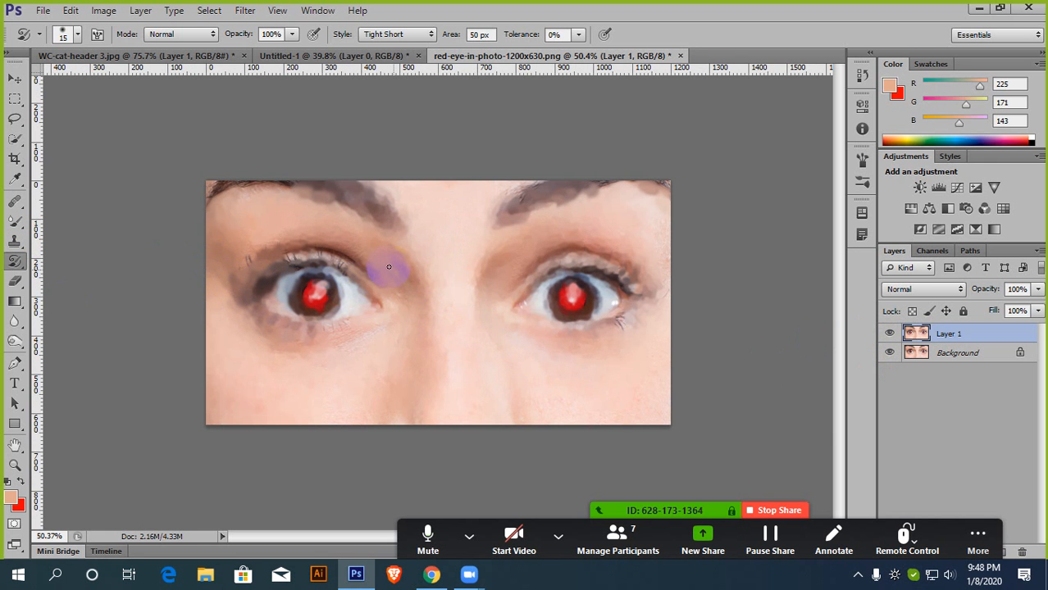
{"action": "left_click", "coordinate": [890, 335]}
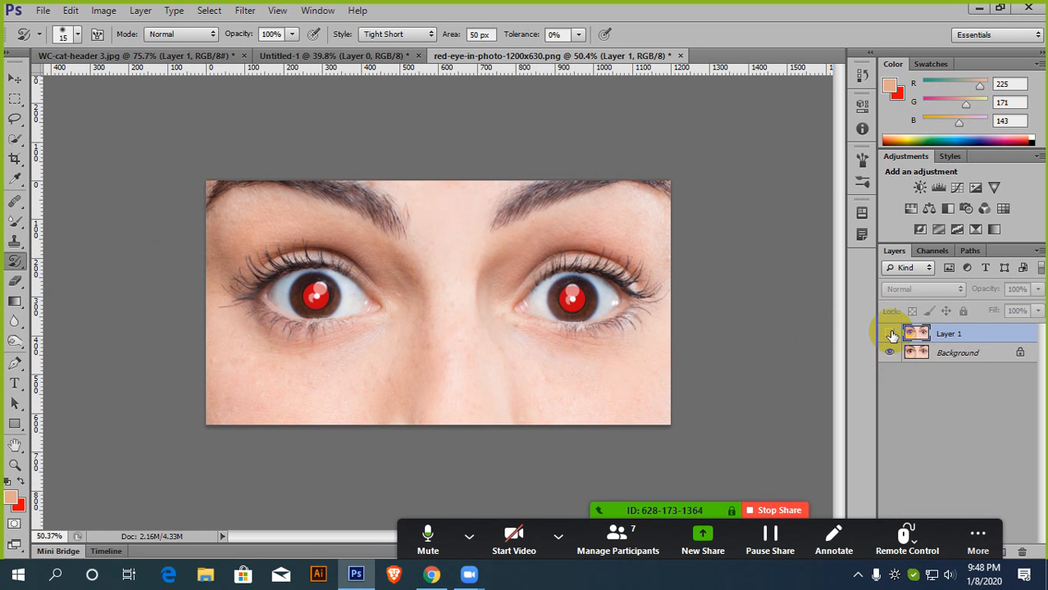
{"action": "left_click", "coordinate": [890, 335]}
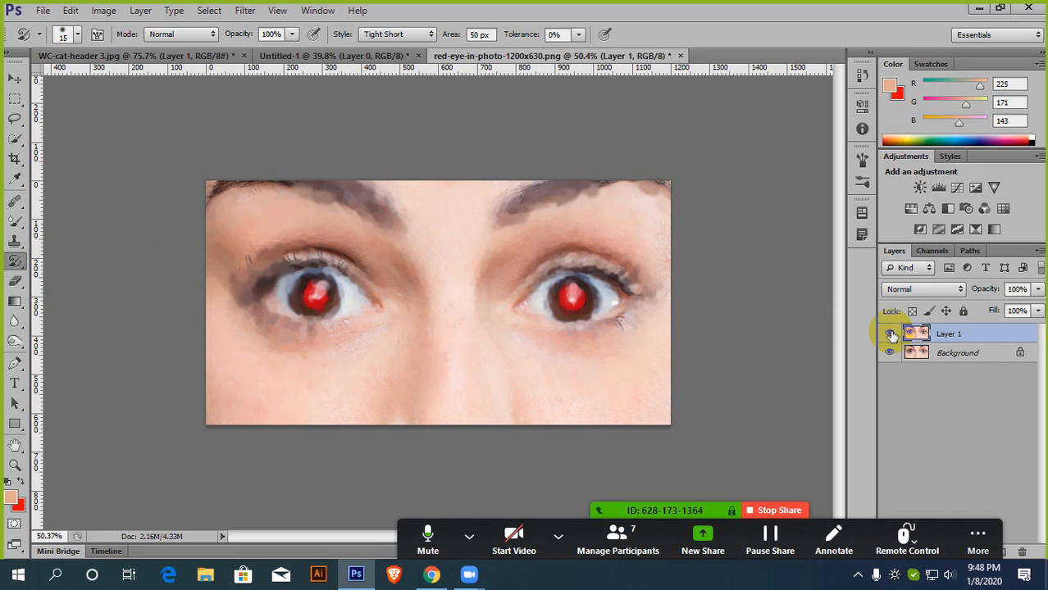
{"action": "left_click", "coordinate": [890, 335]}
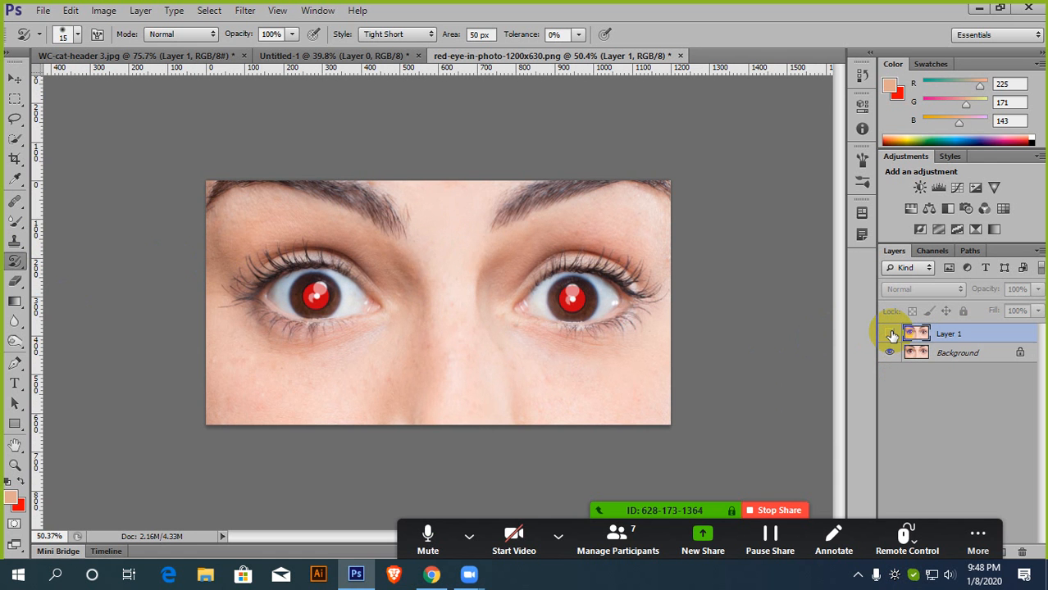
{"action": "left_click", "coordinate": [890, 334]}
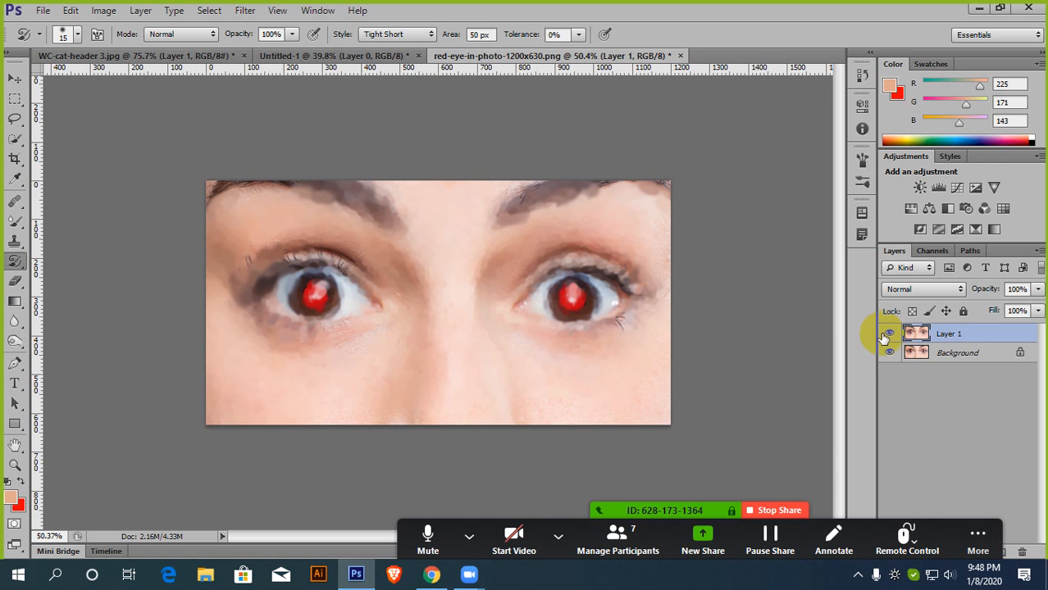
Step: Set the Art History Brush style to Dab and replace the painted Layer 1 with a fresh duplicate of the Background
{"action": "left_click", "coordinate": [386, 36]}
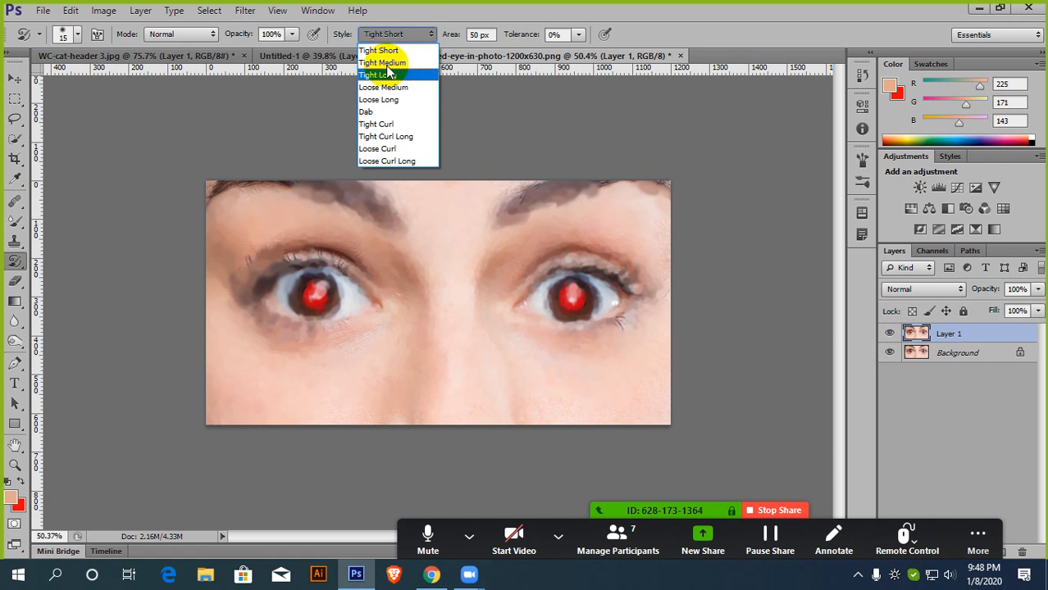
{"action": "left_click", "coordinate": [384, 111]}
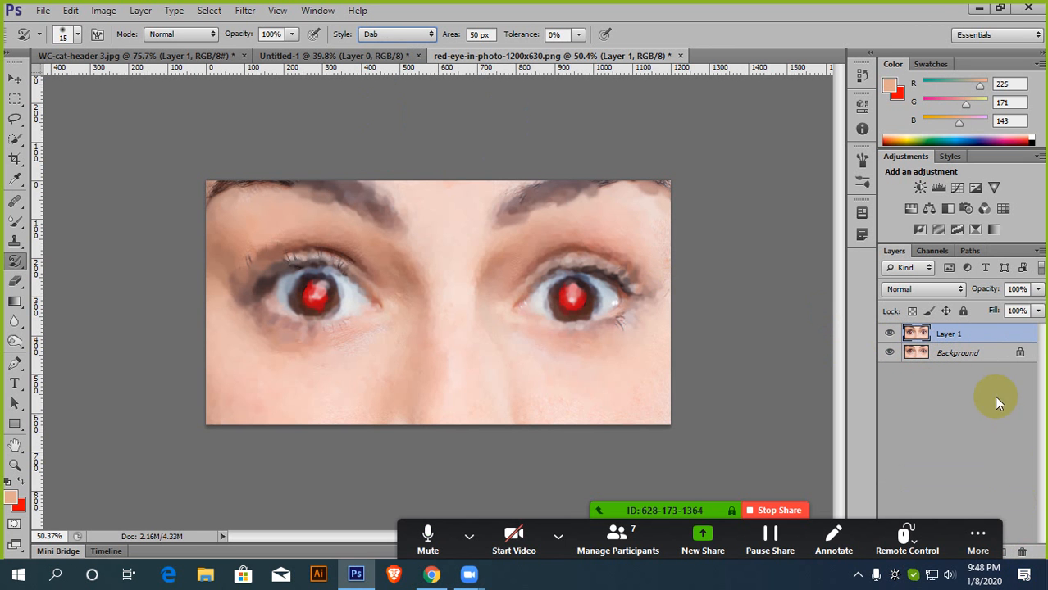
{"action": "left_click", "coordinate": [970, 352]}
{"action": "left_click", "coordinate": [969, 333]}
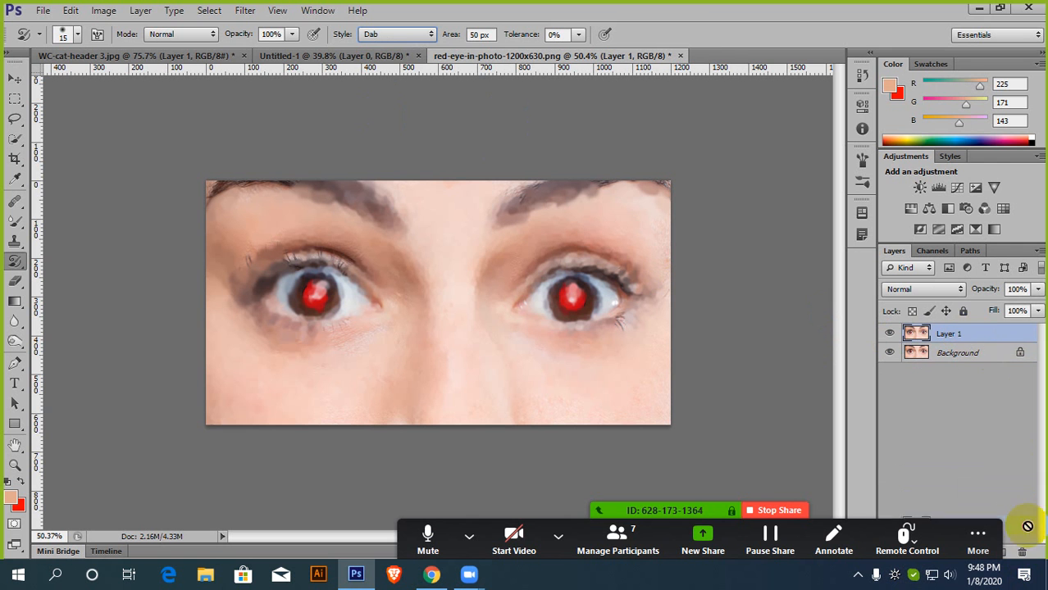
{"action": "left_click_drag", "start_coordinate": [979, 331], "coordinate": [1029, 555]}
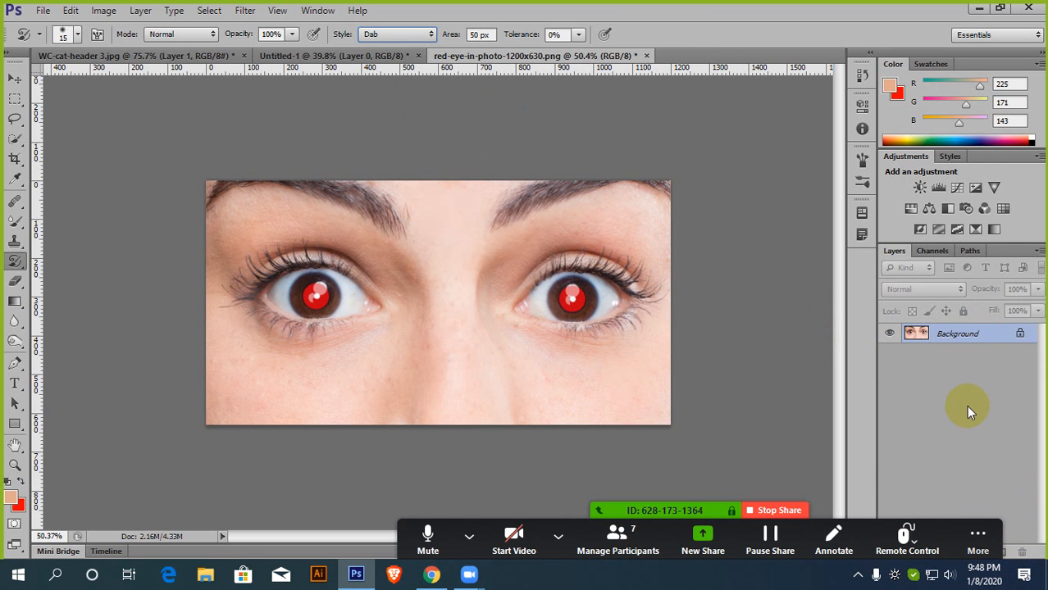
{"action": "key", "text": "ctrl+j"}
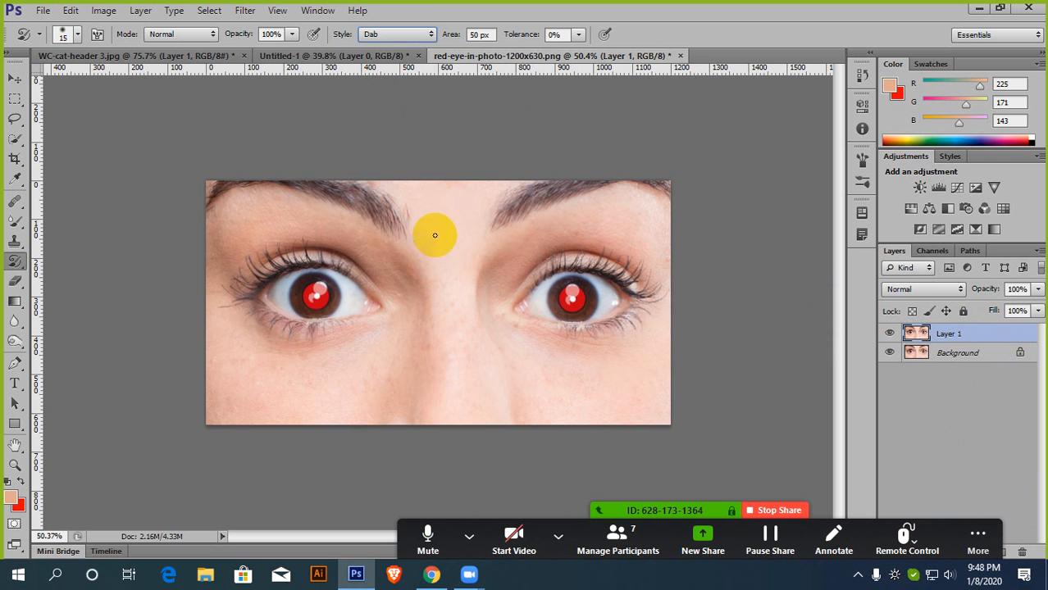
Step: Paint over the eyebrows, both eyes and the surrounding skin on Layer 1 with the 15 px Art History Brush in Dab style
{"action": "left_click_drag", "start_coordinate": [398, 220], "coordinate": [396, 259]}
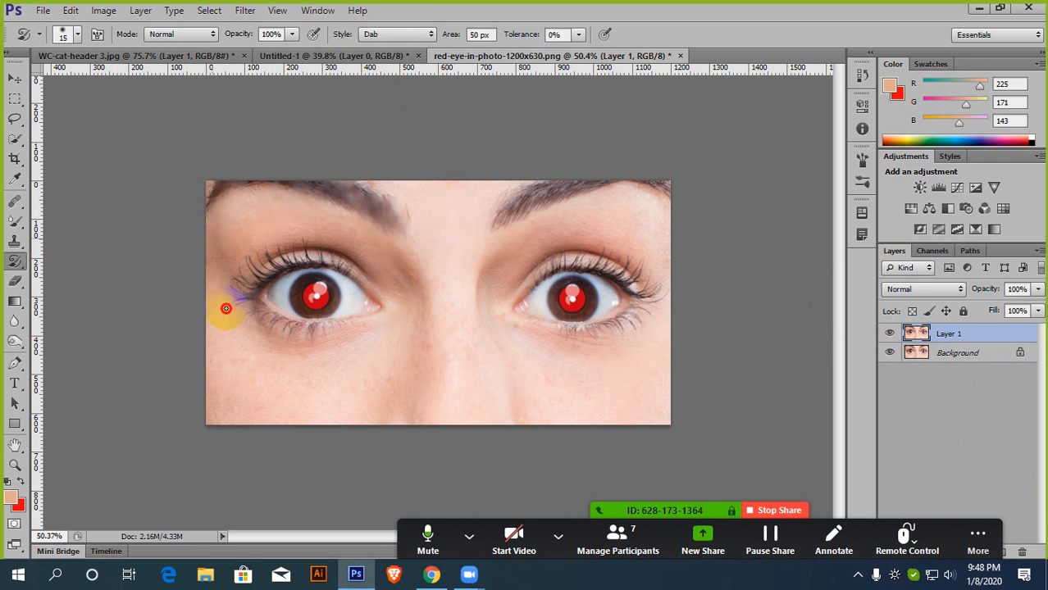
{"action": "mouse_move", "coordinate": [226, 308]}
{"action": "left_mouse_down"}
{"action": "mouse_move", "coordinate": [262, 345]}
{"action": "mouse_move", "coordinate": [299, 285]}
{"action": "mouse_move", "coordinate": [332, 275]}
{"action": "mouse_move", "coordinate": [403, 320]}
{"action": "mouse_move", "coordinate": [510, 243]}
{"action": "mouse_move", "coordinate": [612, 193]}
{"action": "left_mouse_up"}
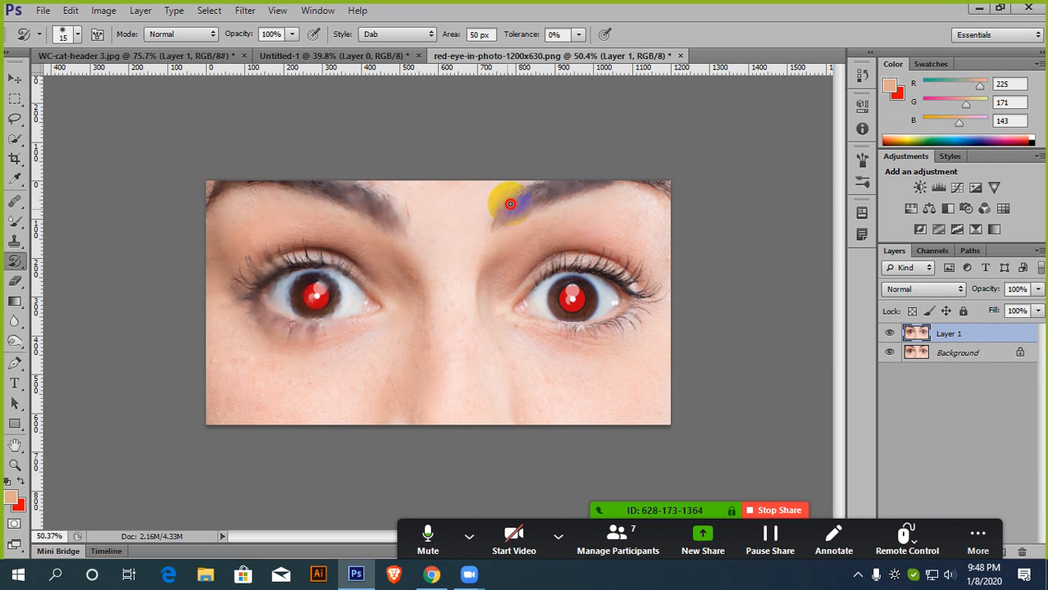
{"action": "mouse_move", "coordinate": [509, 204]}
{"action": "left_mouse_down"}
{"action": "mouse_move", "coordinate": [632, 291]}
{"action": "mouse_move", "coordinate": [641, 326]}
{"action": "mouse_move", "coordinate": [583, 390]}
{"action": "mouse_move", "coordinate": [470, 353]}
{"action": "mouse_move", "coordinate": [469, 370]}
{"action": "mouse_move", "coordinate": [436, 300]}
{"action": "mouse_move", "coordinate": [344, 291]}
{"action": "mouse_move", "coordinate": [382, 325]}
{"action": "mouse_move", "coordinate": [295, 336]}
{"action": "mouse_move", "coordinate": [252, 274]}
{"action": "mouse_move", "coordinate": [558, 289]}
{"action": "left_mouse_up"}
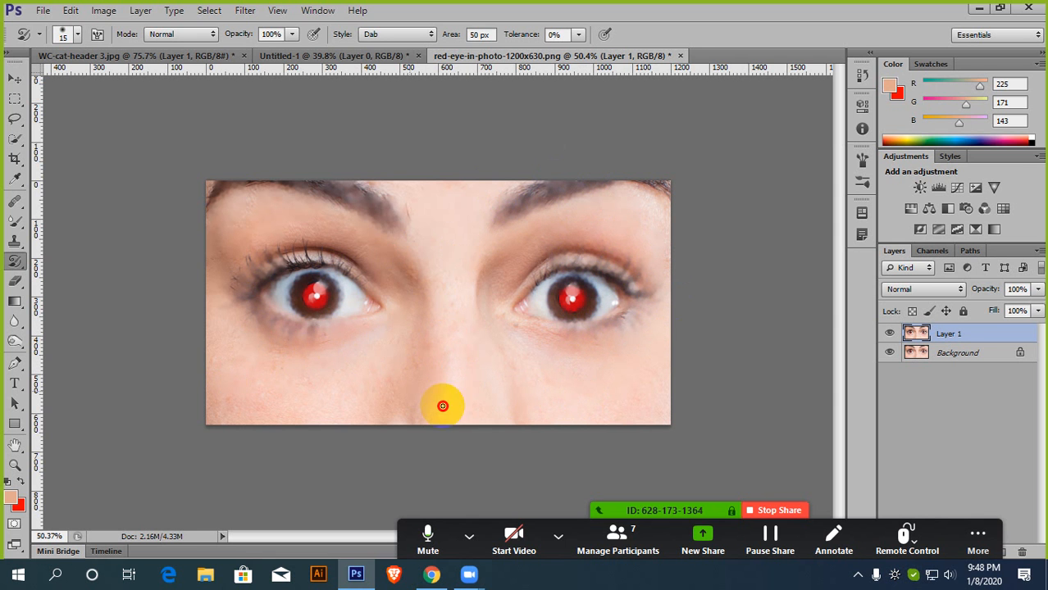
{"action": "mouse_move", "coordinate": [442, 406]}
{"action": "left_mouse_down"}
{"action": "mouse_move", "coordinate": [280, 363]}
{"action": "mouse_move", "coordinate": [233, 251]}
{"action": "left_mouse_up"}
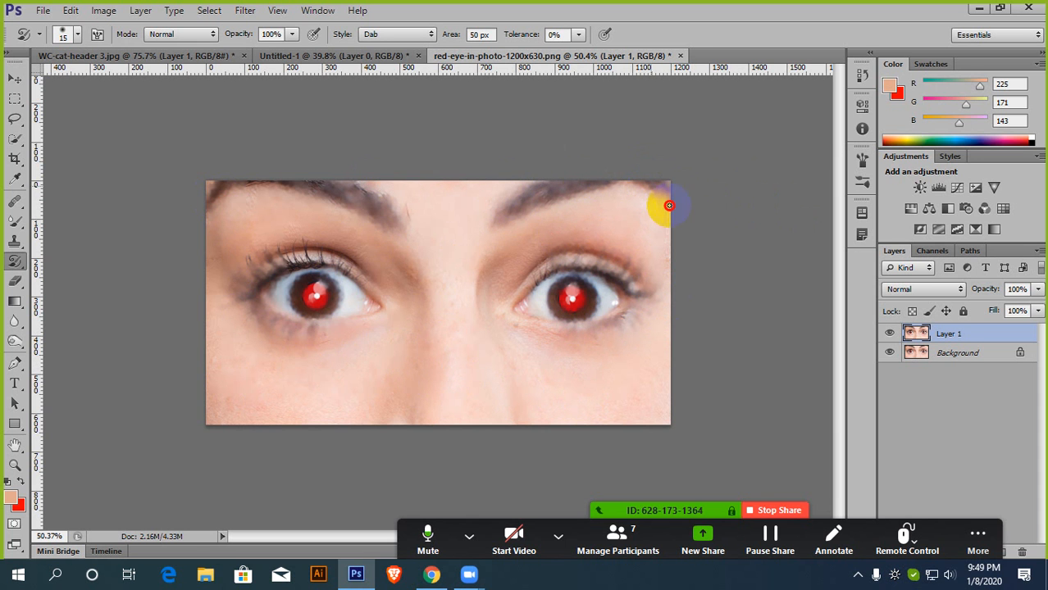
{"action": "mouse_move", "coordinate": [372, 219]}
{"action": "left_mouse_down"}
{"action": "mouse_move", "coordinate": [419, 197]}
{"action": "mouse_move", "coordinate": [371, 195]}
{"action": "left_mouse_up"}
{"action": "mouse_move", "coordinate": [228, 187]}
{"action": "left_mouse_down"}
{"action": "mouse_move", "coordinate": [366, 327]}
{"action": "mouse_move", "coordinate": [350, 270]}
{"action": "mouse_move", "coordinate": [362, 342]}
{"action": "mouse_move", "coordinate": [331, 316]}
{"action": "left_mouse_up"}
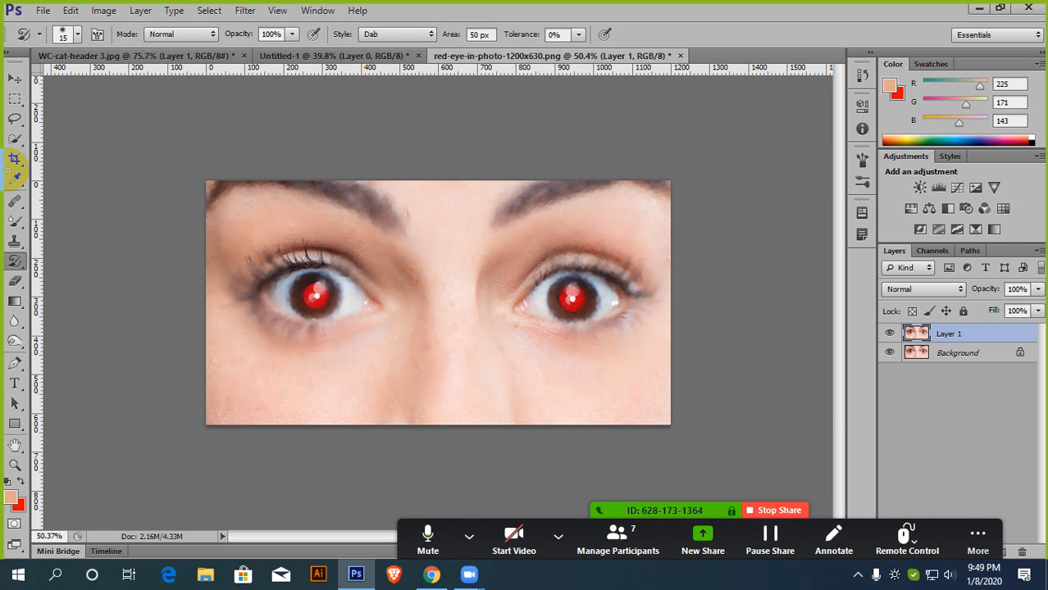
Step: Select the History Brush briefly, switch to the Eraser tool and display its tool variants
{"action": "left_click", "coordinate": [17, 264]}
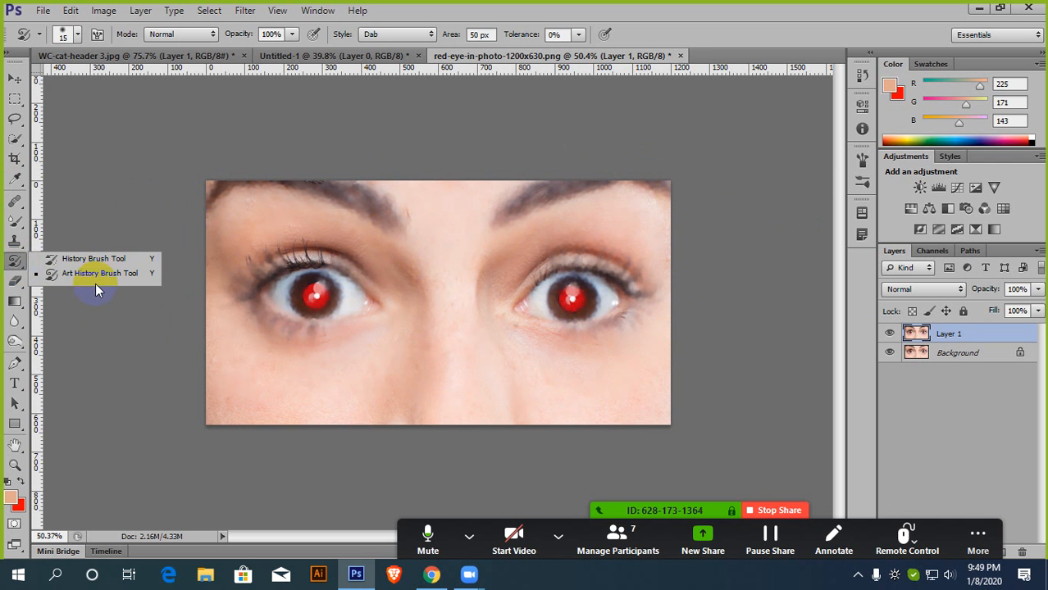
{"action": "left_click", "coordinate": [87, 259]}
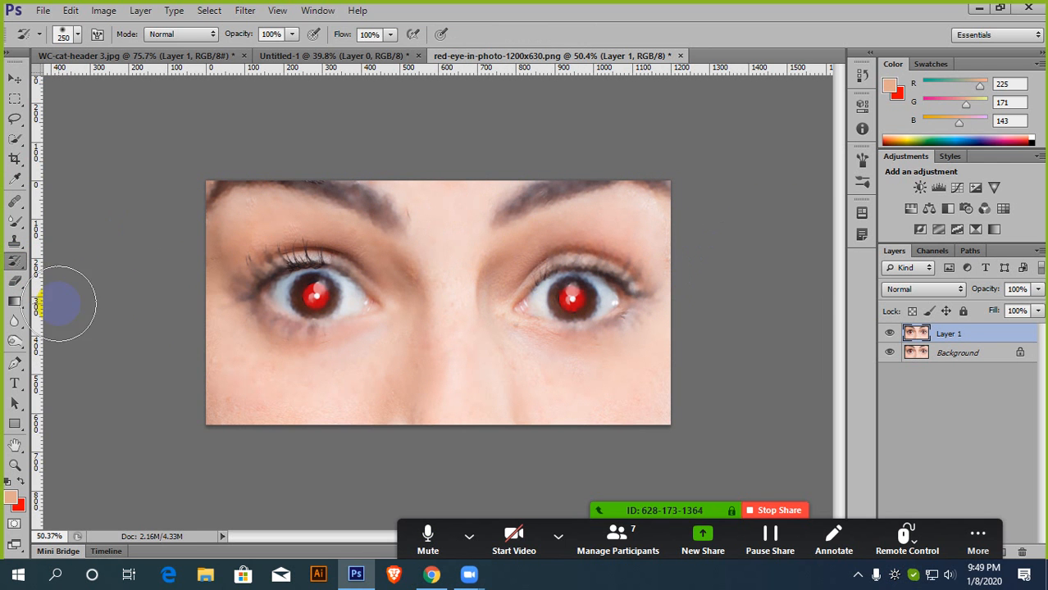
{"action": "left_click", "coordinate": [15, 280]}
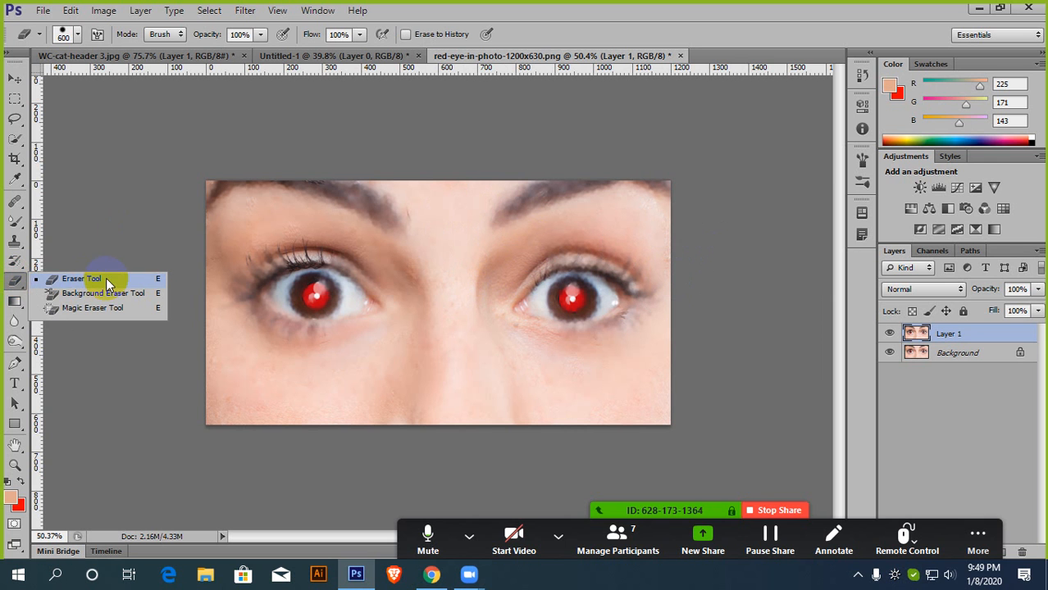